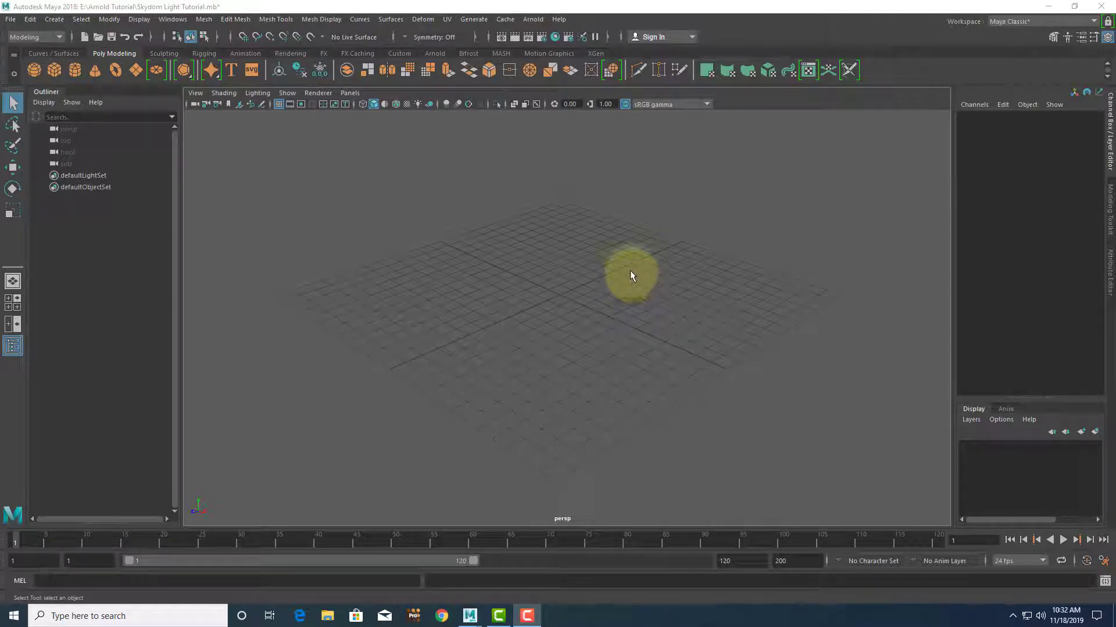
click(533, 19)
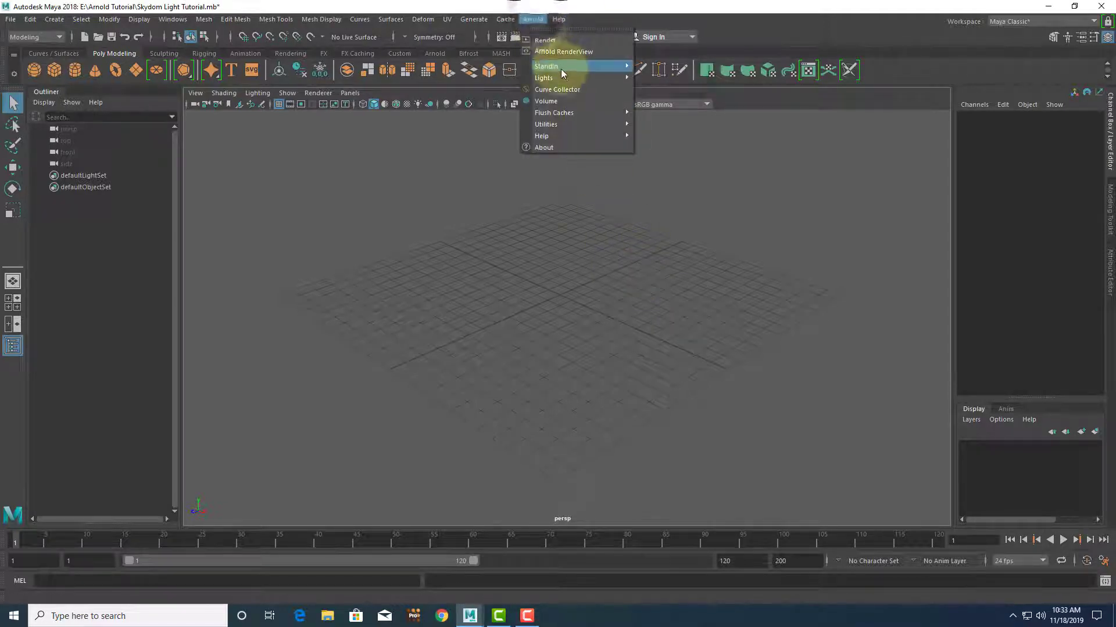
mouse_move(561, 81)
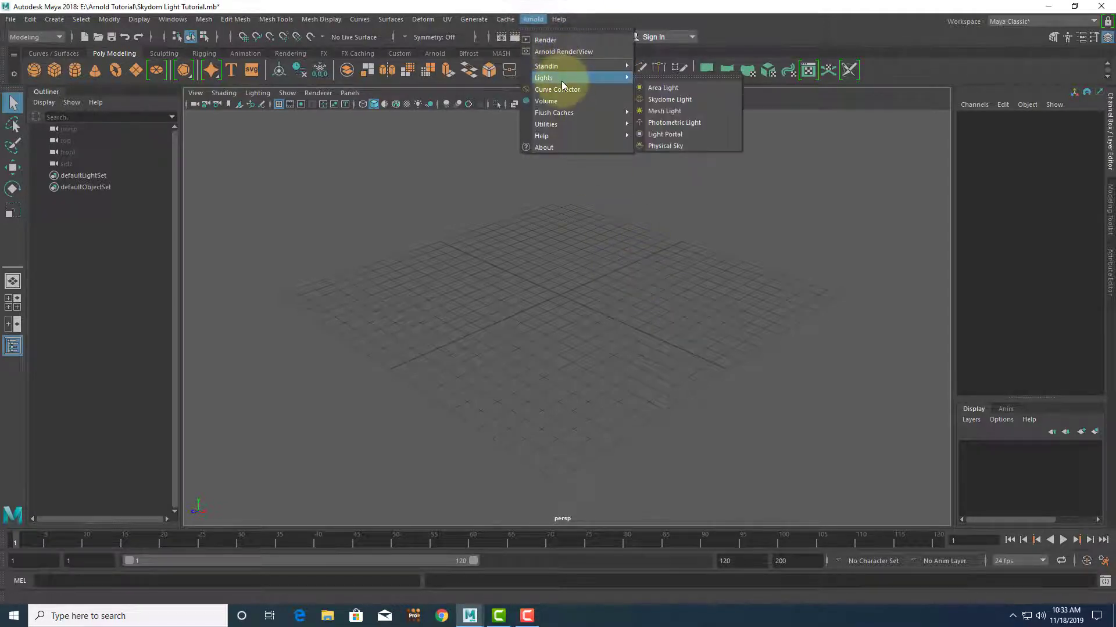
click(685, 103)
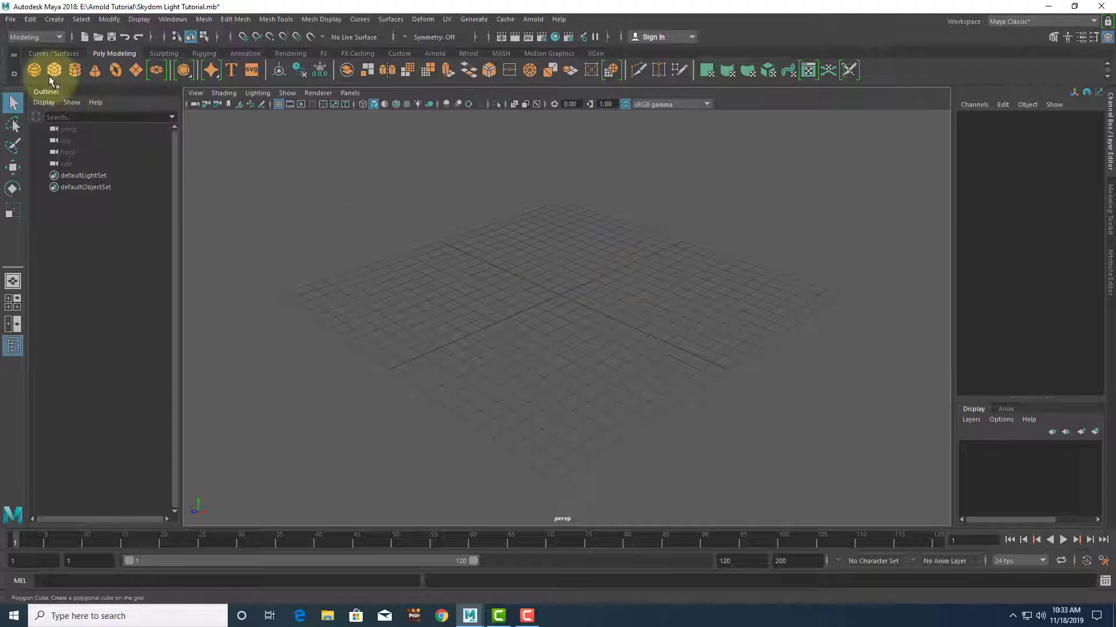
- Create a polygon plane at the origin and scale it uniformly to about 32.2 as a ground surface
click(136, 72)
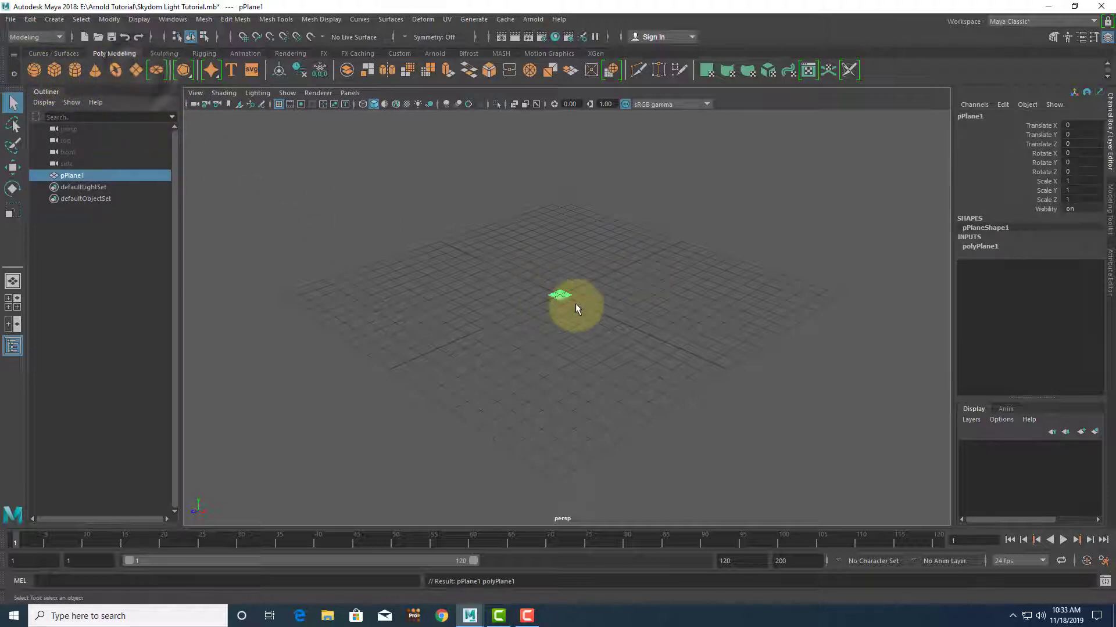
scroll(566, 308, up, 3)
key(r)
drag(550, 261, 521, 267)
- Create a polygon sphere at the origin and raise it about 0.91 units in Y onto the ground plane
click(34, 70)
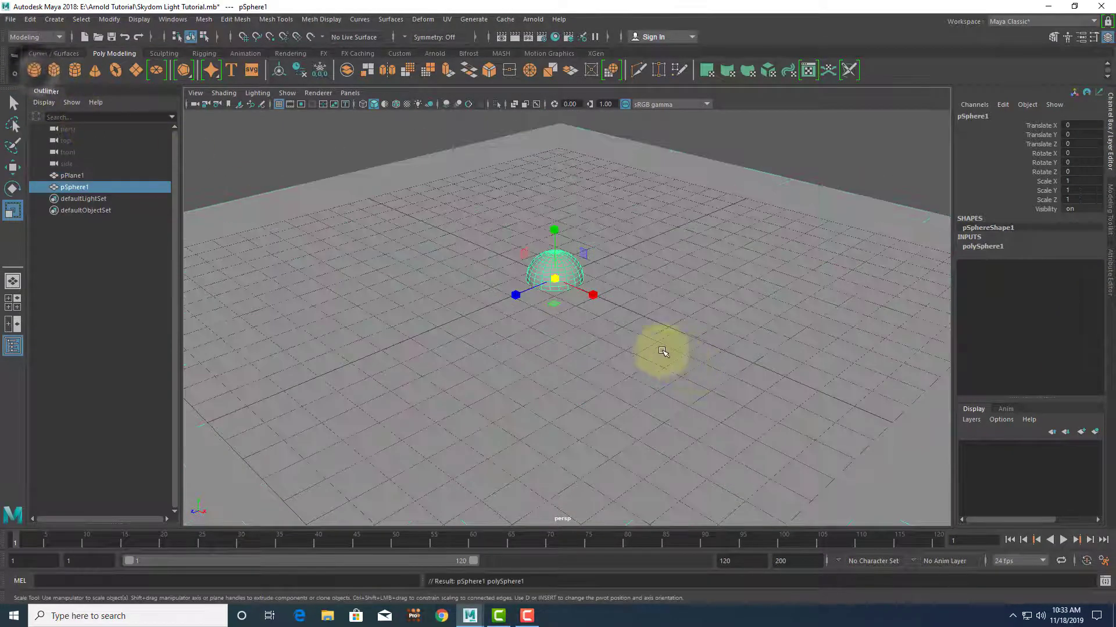
key(w)
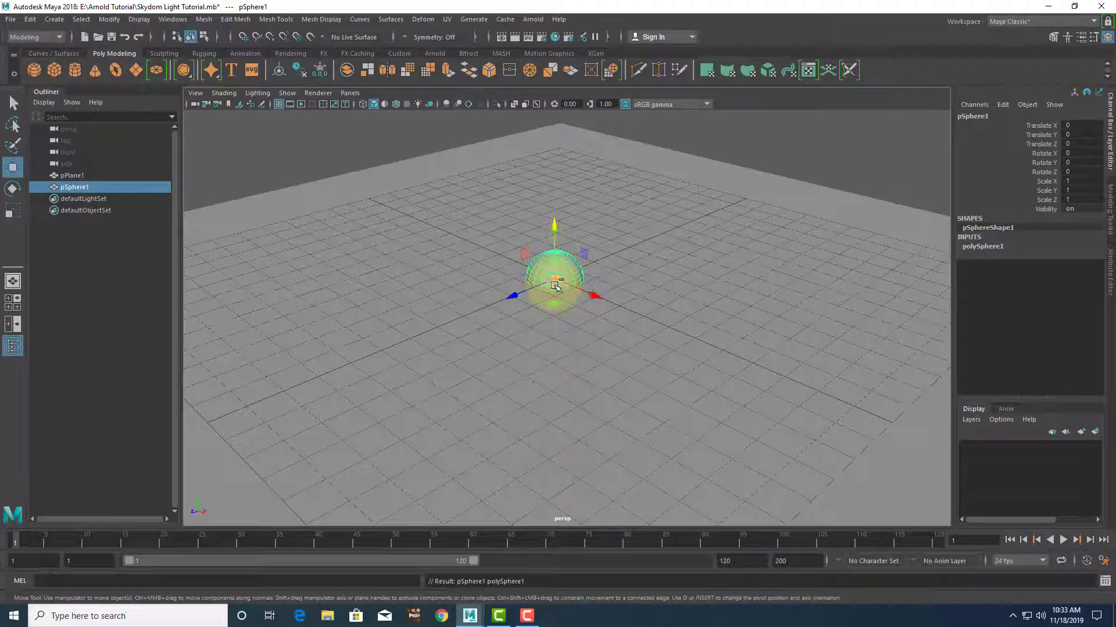
drag(551, 248, 548, 225)
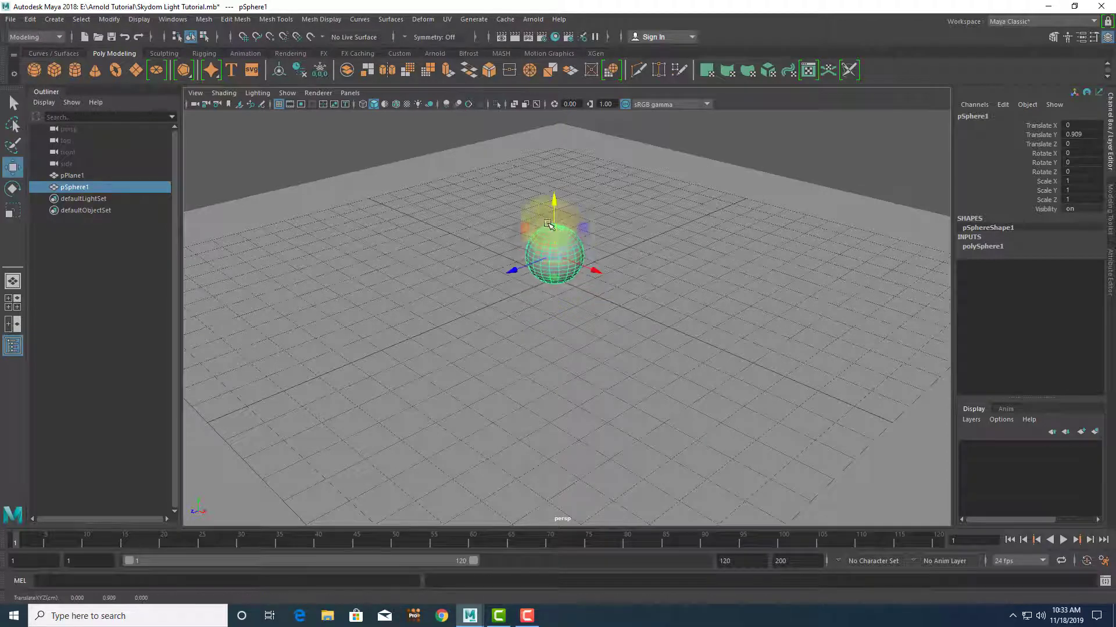
- Start a live render of the perspective view in Arnold RenderView, with the sphere visible beside the render window
click(533, 19)
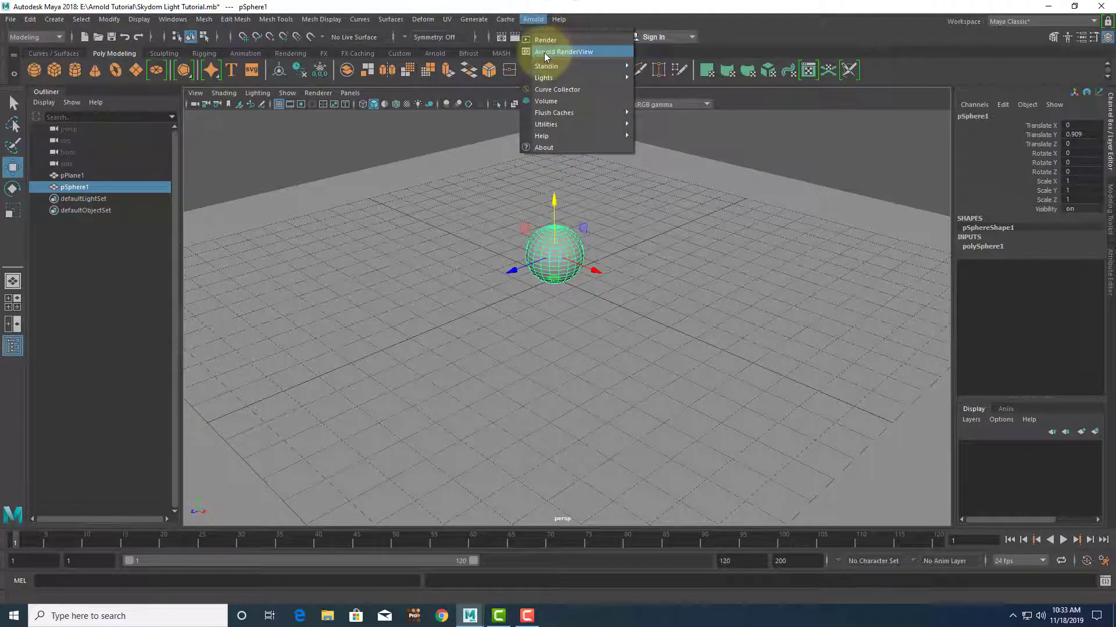
click(574, 52)
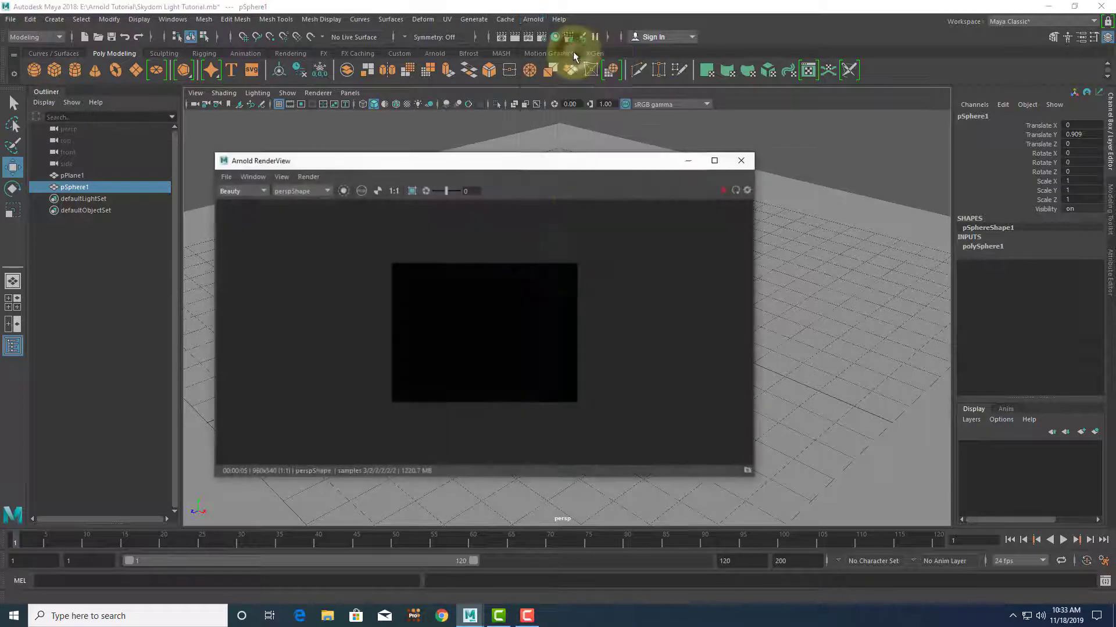
drag(430, 160, 576, 126)
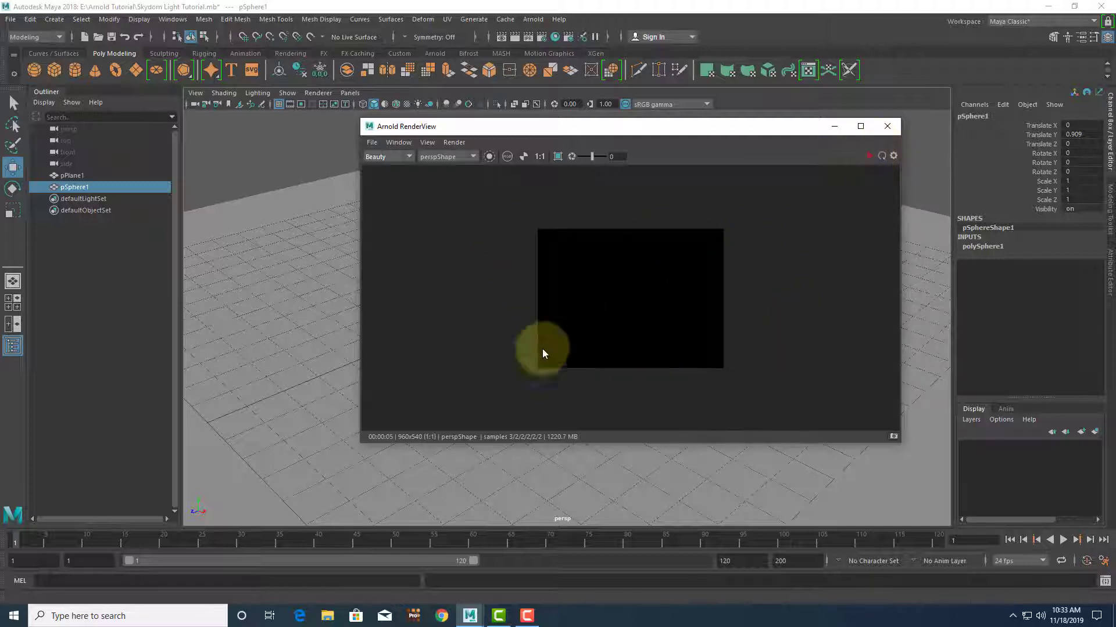
click(868, 156)
scroll(633, 267, down, 3)
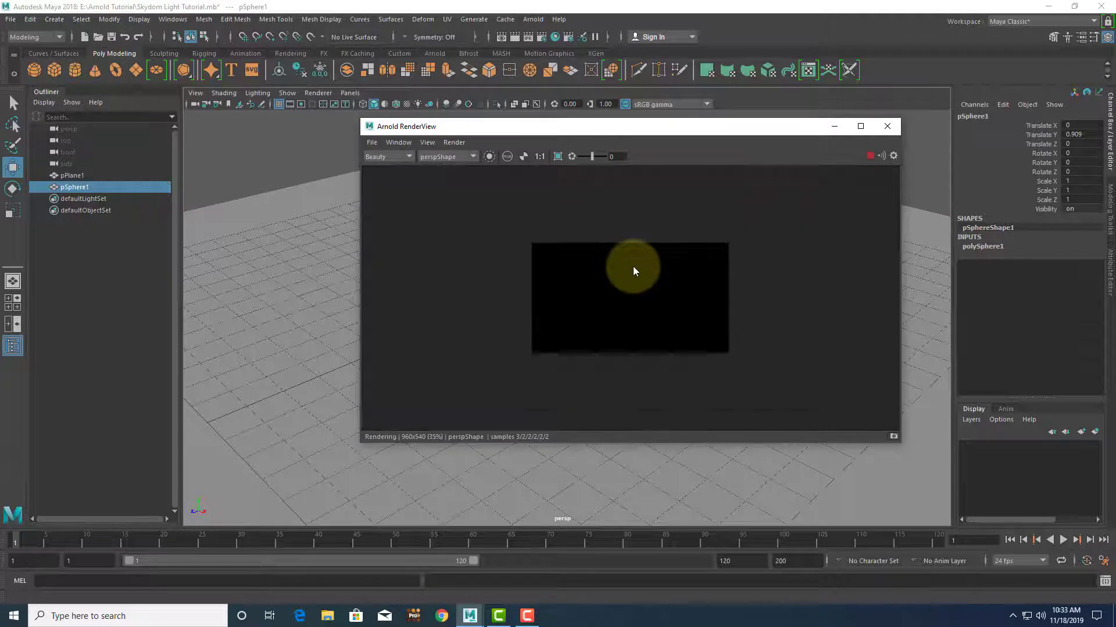
scroll(633, 266, up, 3)
scroll(633, 267, down, 2)
drag(561, 126, 669, 108)
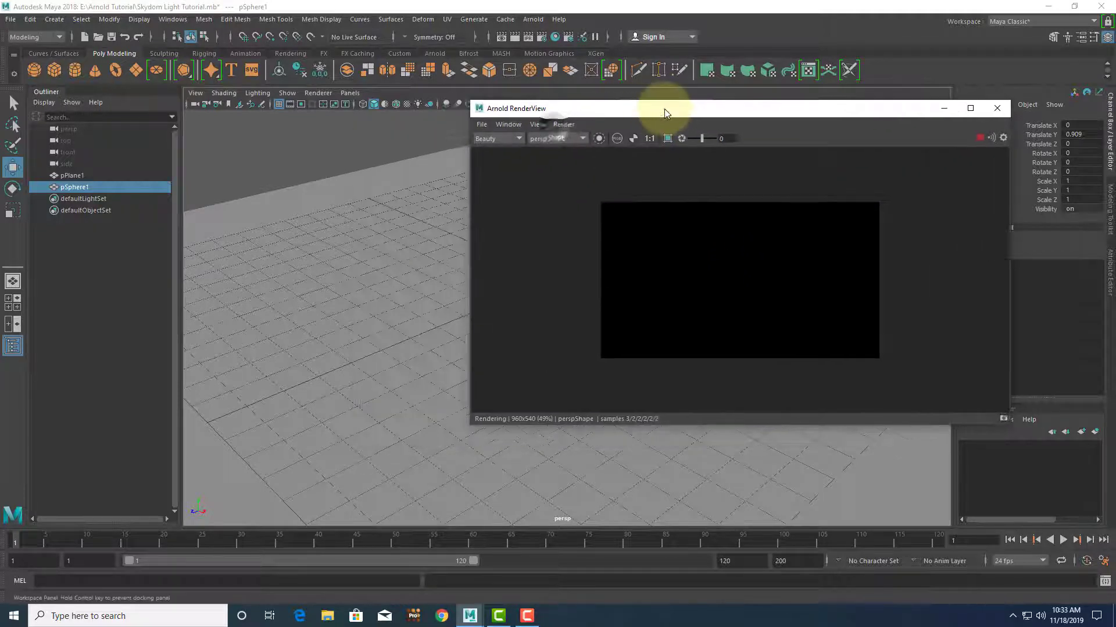
alt+right_drag(361, 337, 391, 301)
alt+drag(390, 301, 362, 262)
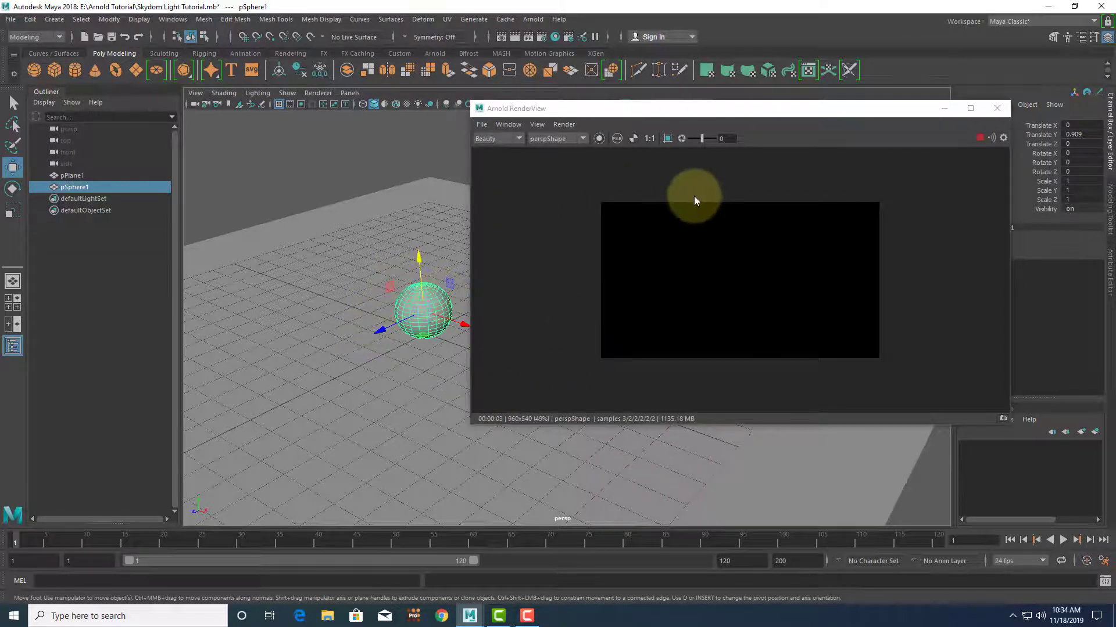
- Add an Arnold Skydome Light to the scene
click(526, 22)
mouse_move(562, 65)
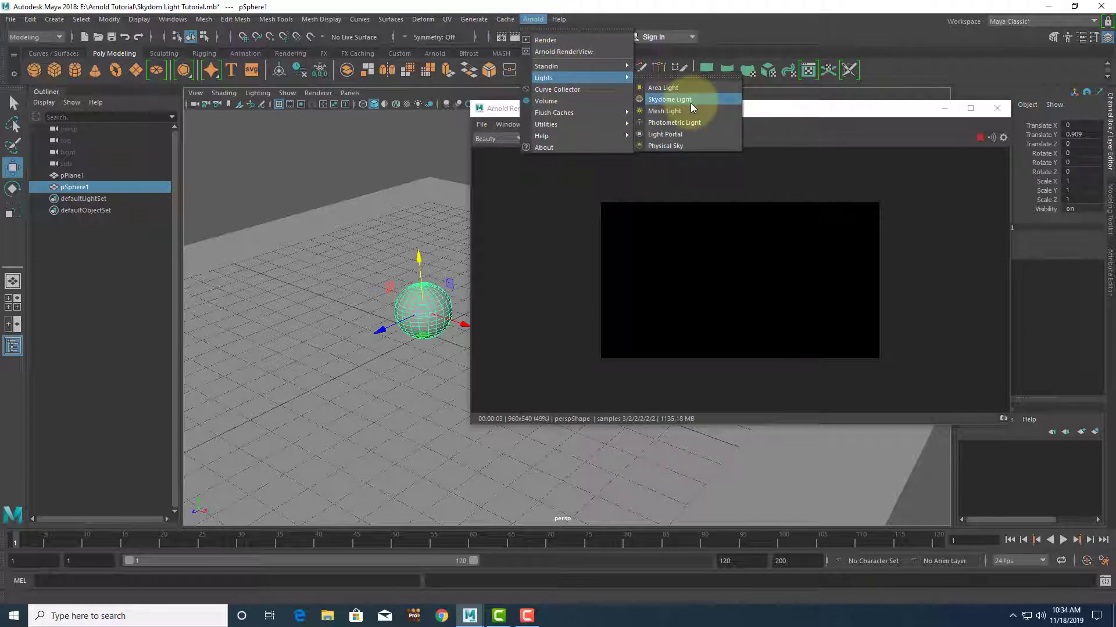
click(692, 100)
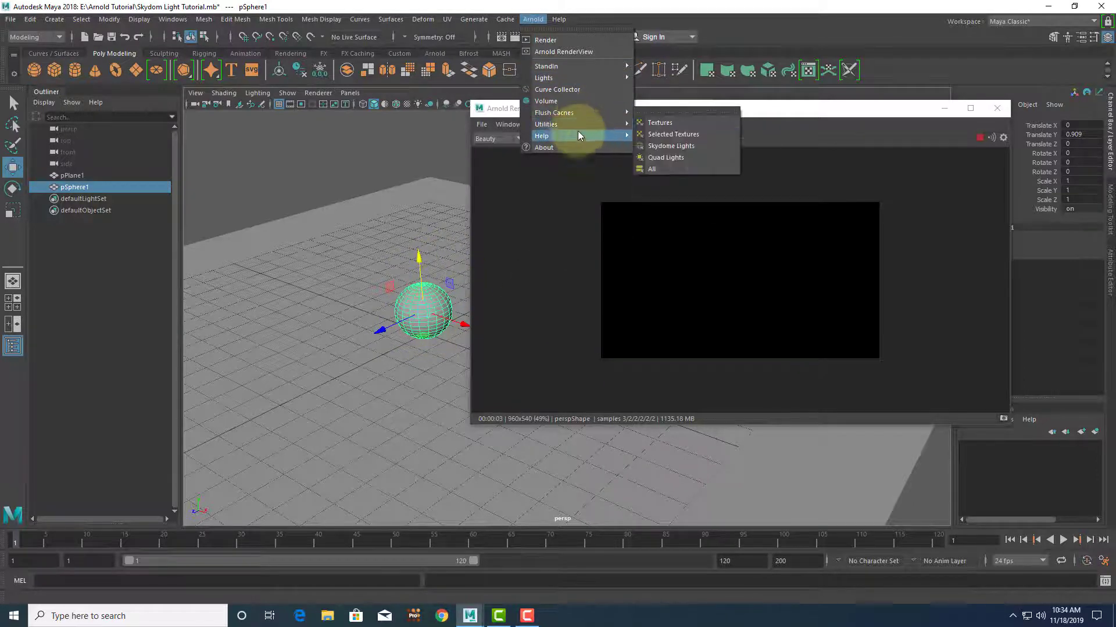
mouse_move(566, 79)
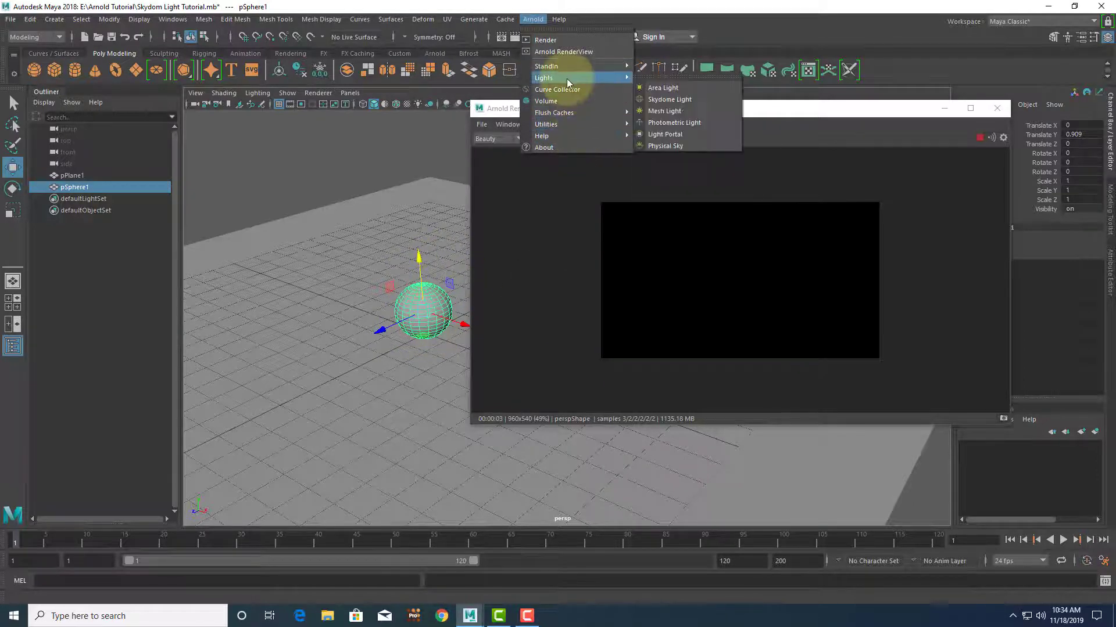
click(673, 99)
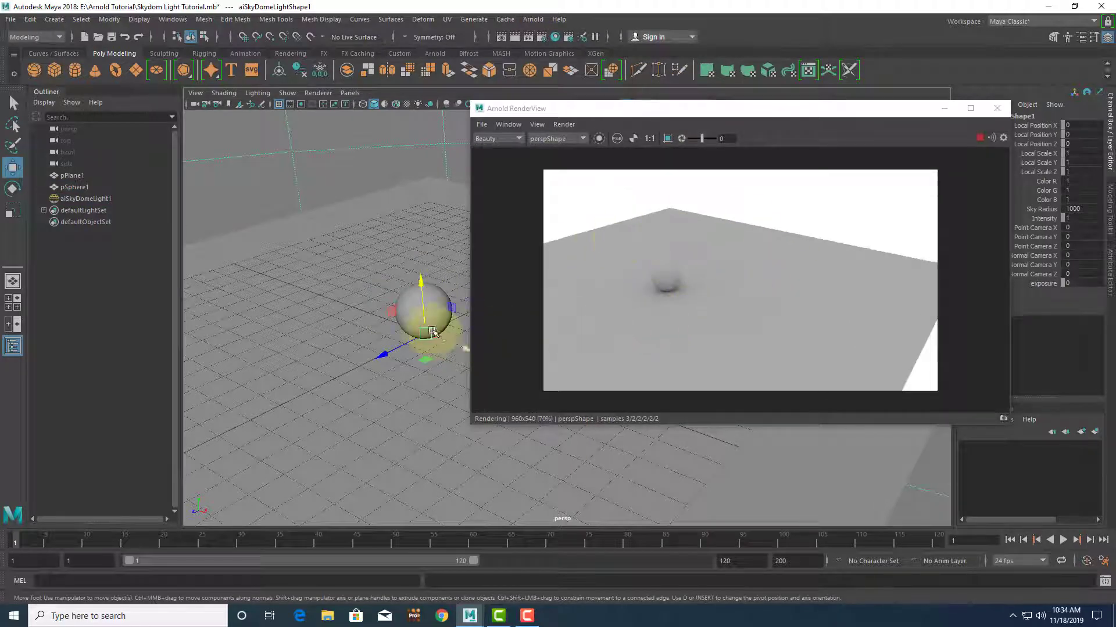
- View the sphere from a lower angle, shrink the Arnold RenderView window and move it clear of the viewport's centre
alt+drag(411, 311, 386, 343)
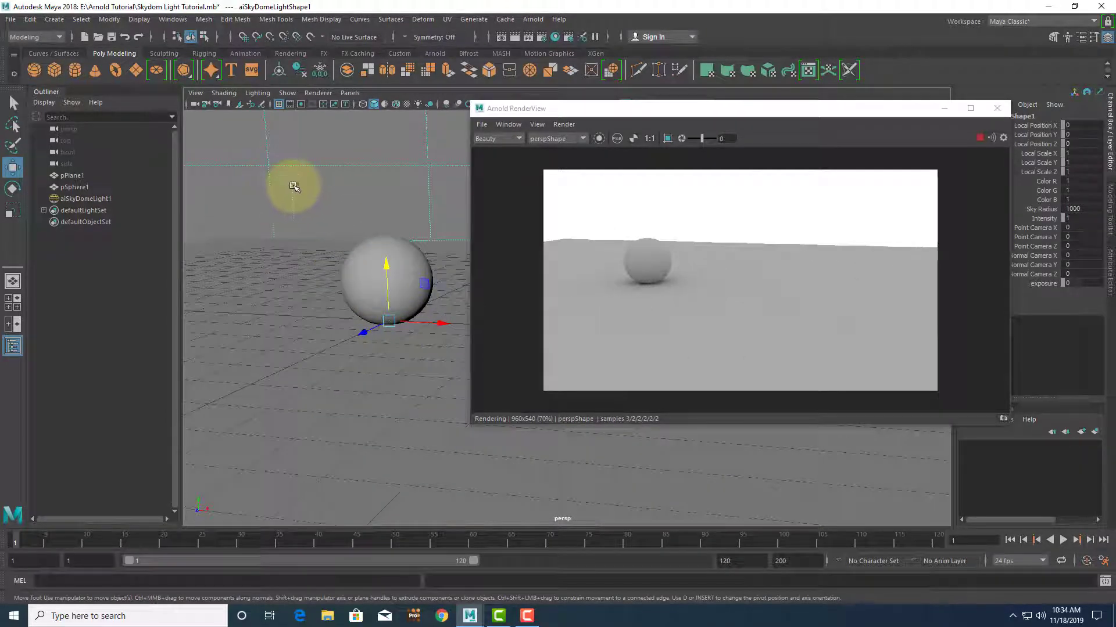
click(883, 110)
drag(883, 111, 862, 108)
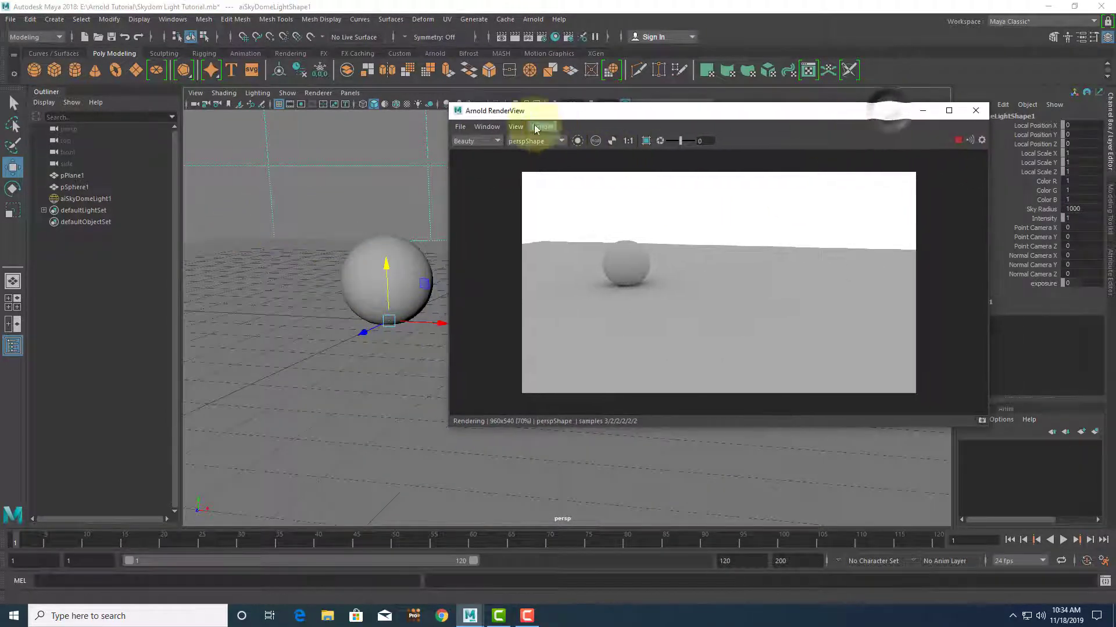
drag(447, 102, 761, 214)
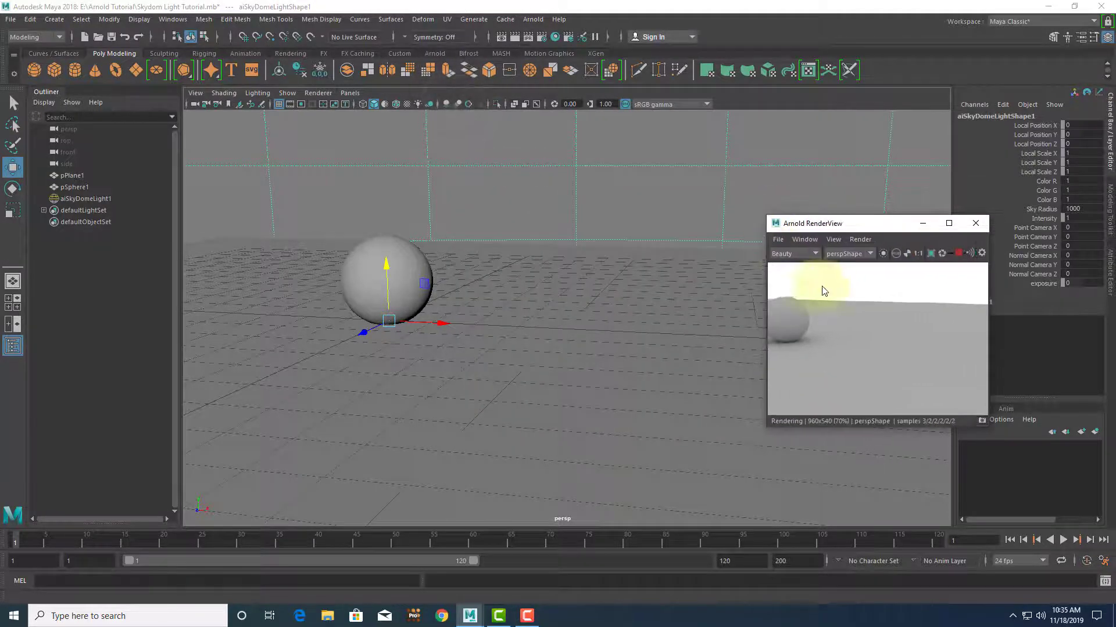
scroll(830, 302, down, 5)
drag(839, 226, 942, 213)
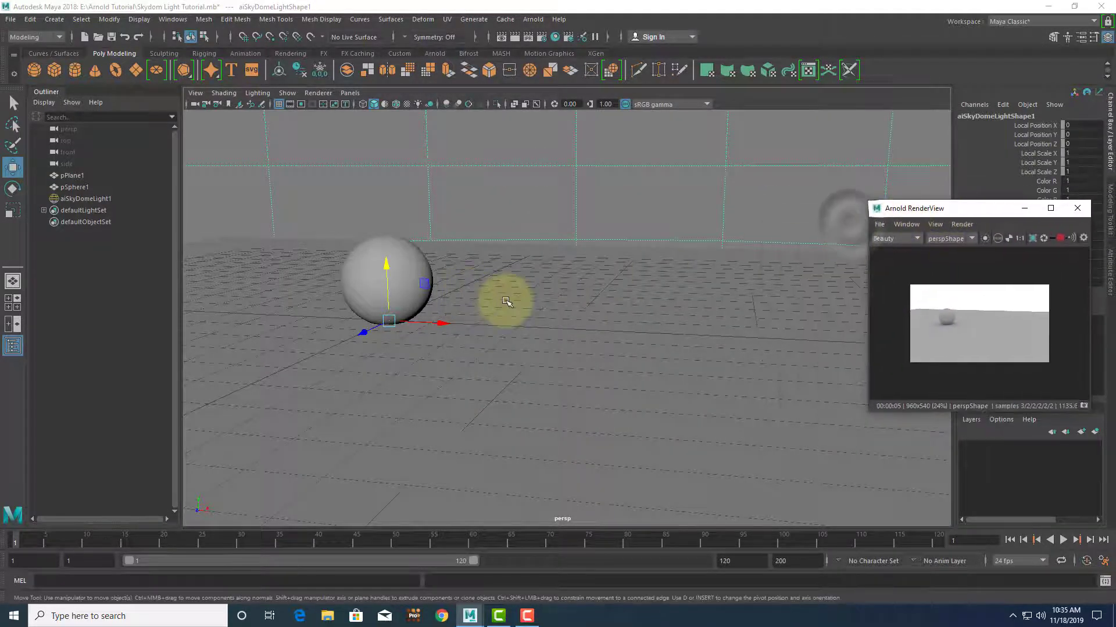
- Examine the full extent of the skydome light surrounding the scene and return to a closer view of the plane
scroll(506, 301, down, 5)
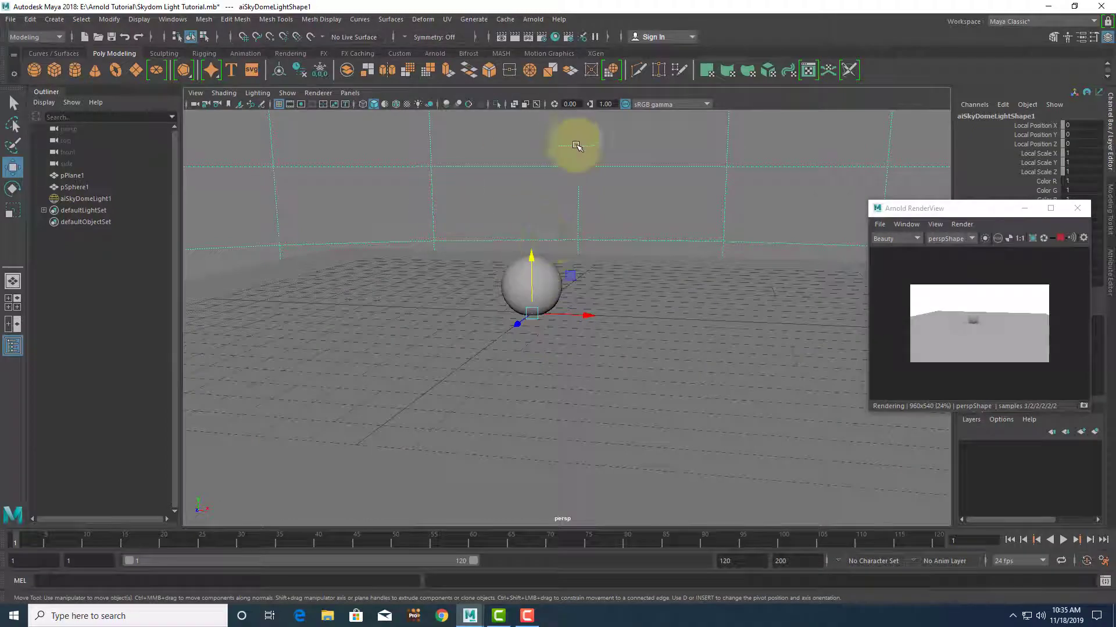
scroll(577, 217, down, 5)
scroll(581, 252, down, 10)
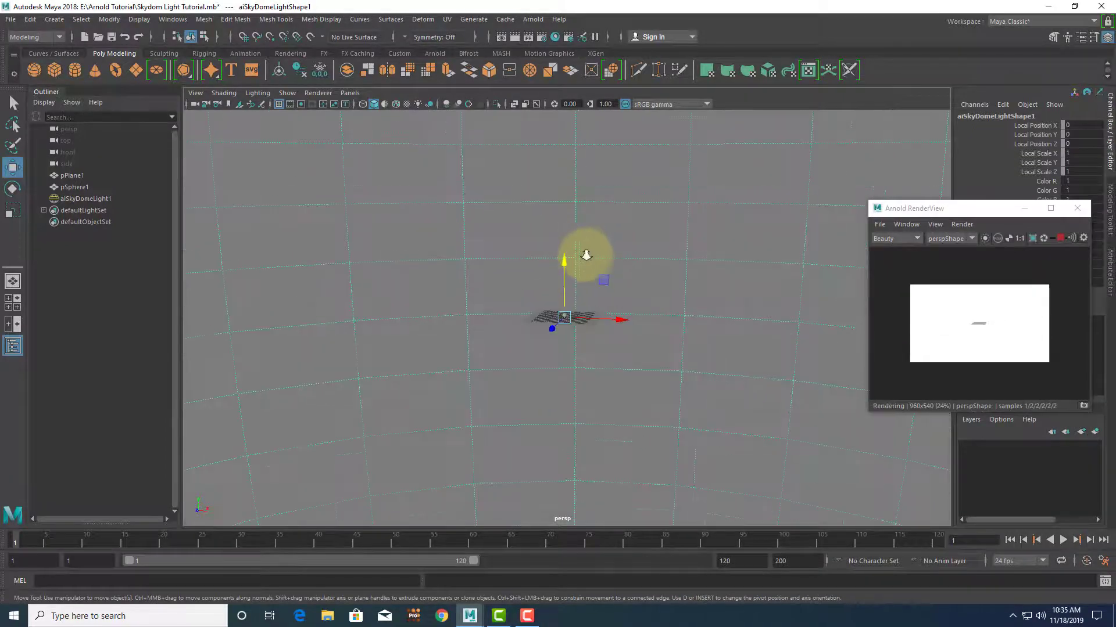
scroll(546, 238, down, 3)
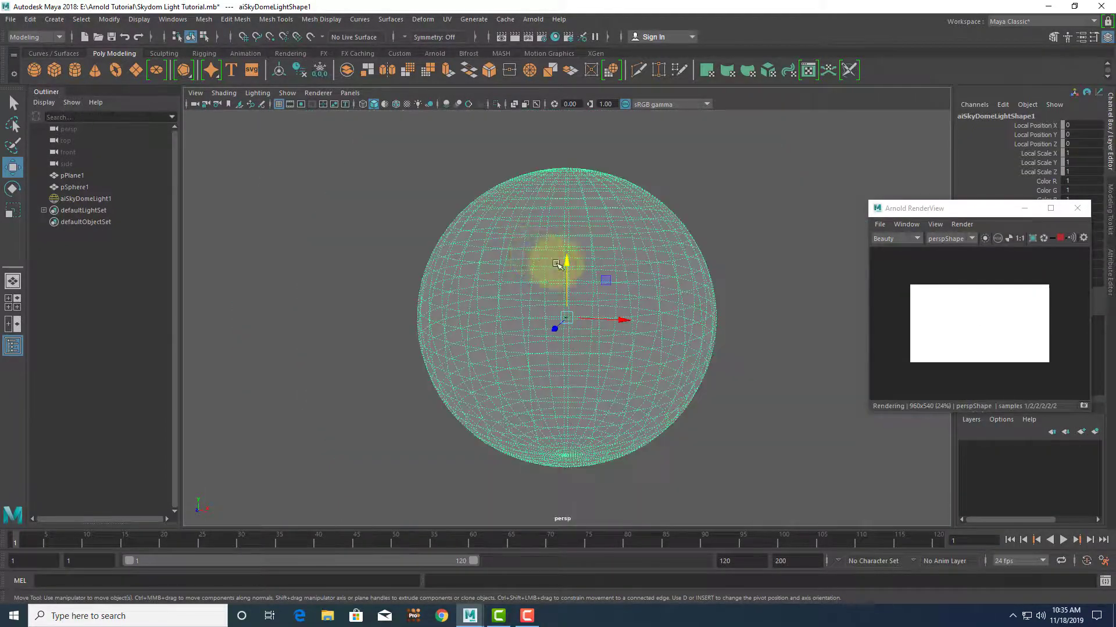
scroll(581, 321, up, 15)
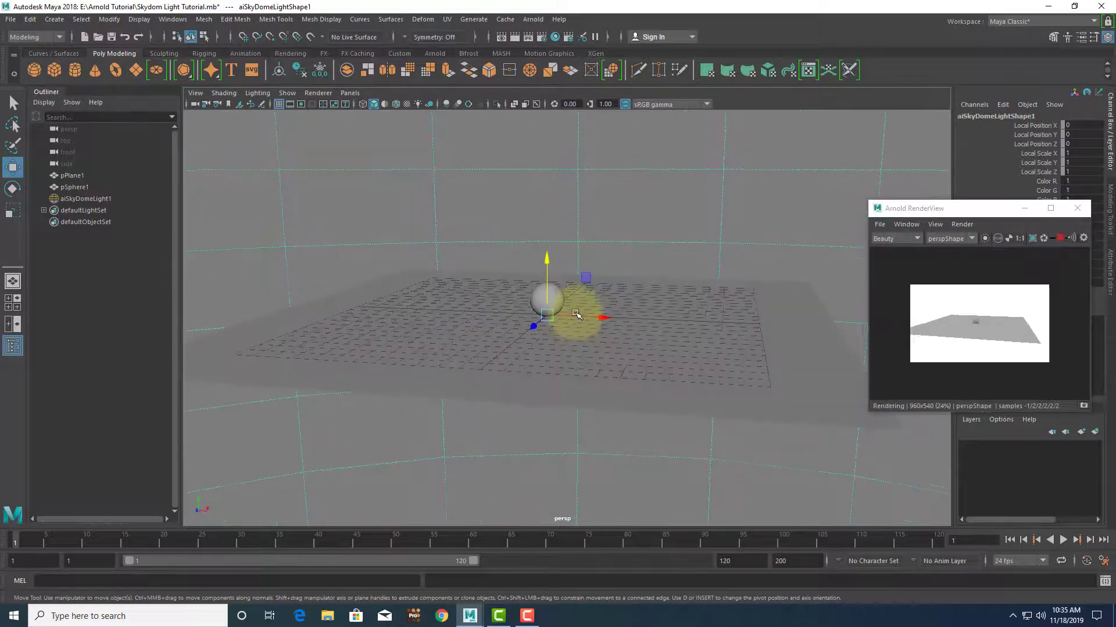
alt+drag(642, 266, 627, 277)
scroll(628, 276, up, 5)
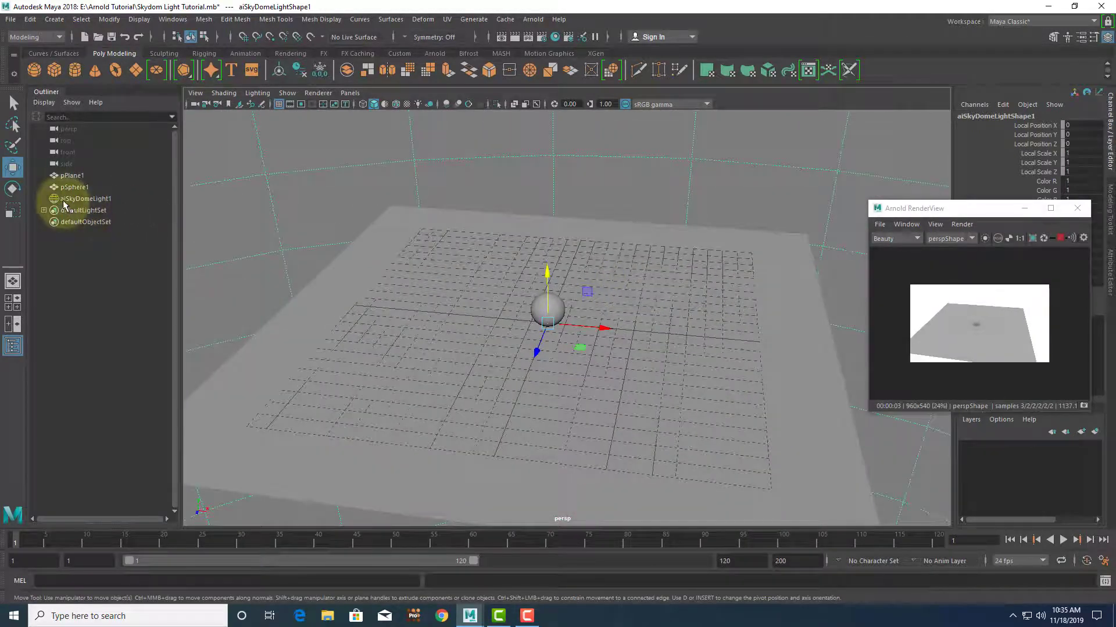
- Select the skydome light, inspect the enlarged render of the sphere and plane, and close Arnold RenderView
click(86, 200)
click(891, 319)
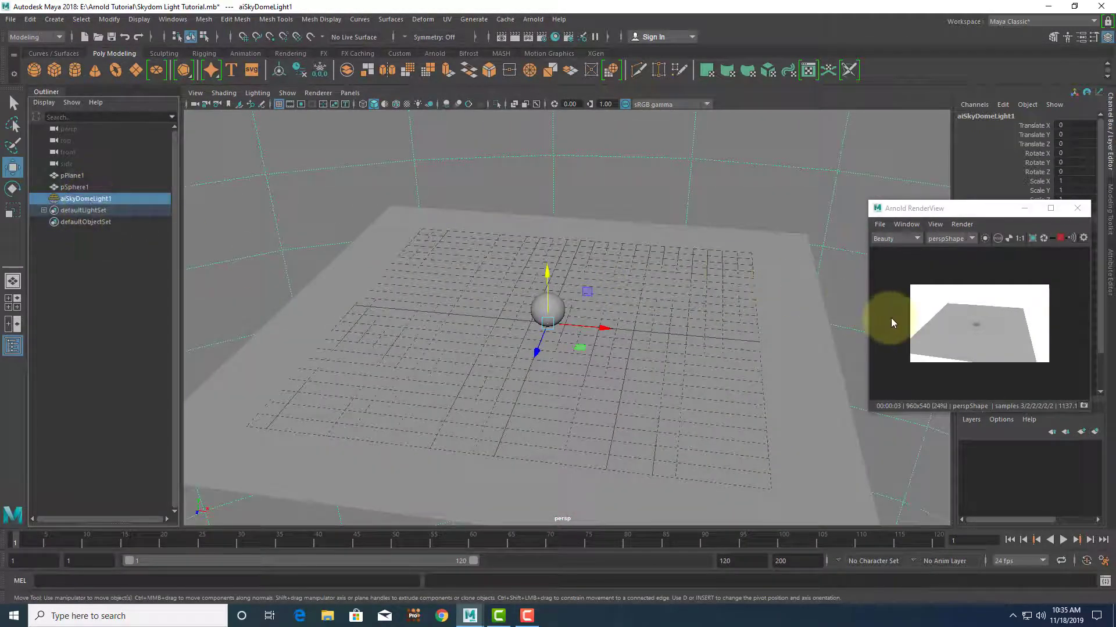
scroll(984, 325, up, 3)
scroll(983, 333, down, 3)
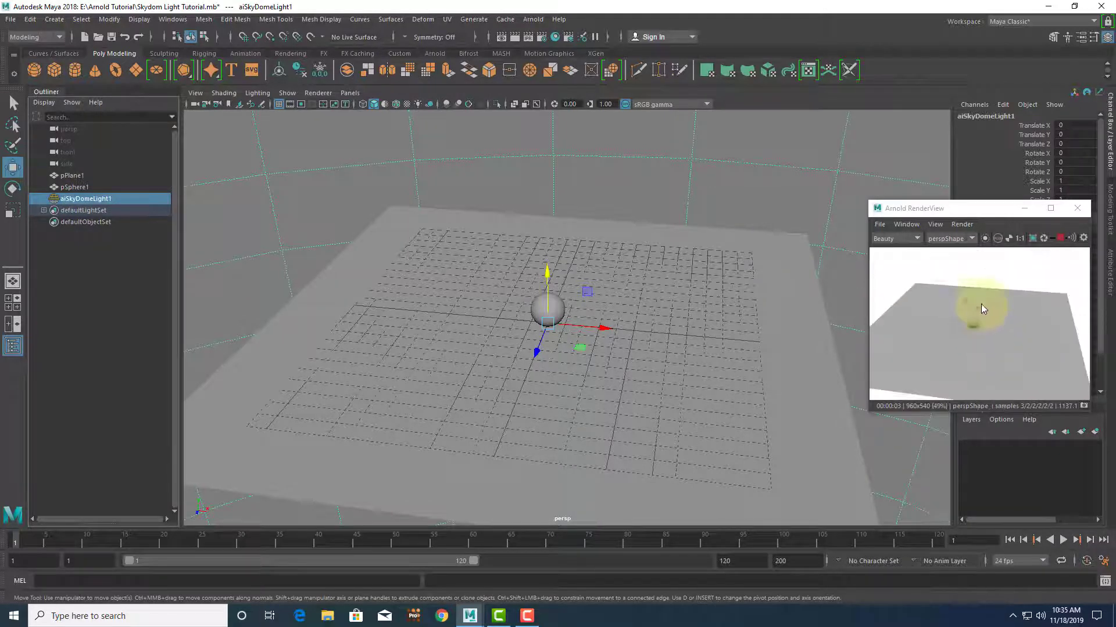
drag(961, 213, 879, 205)
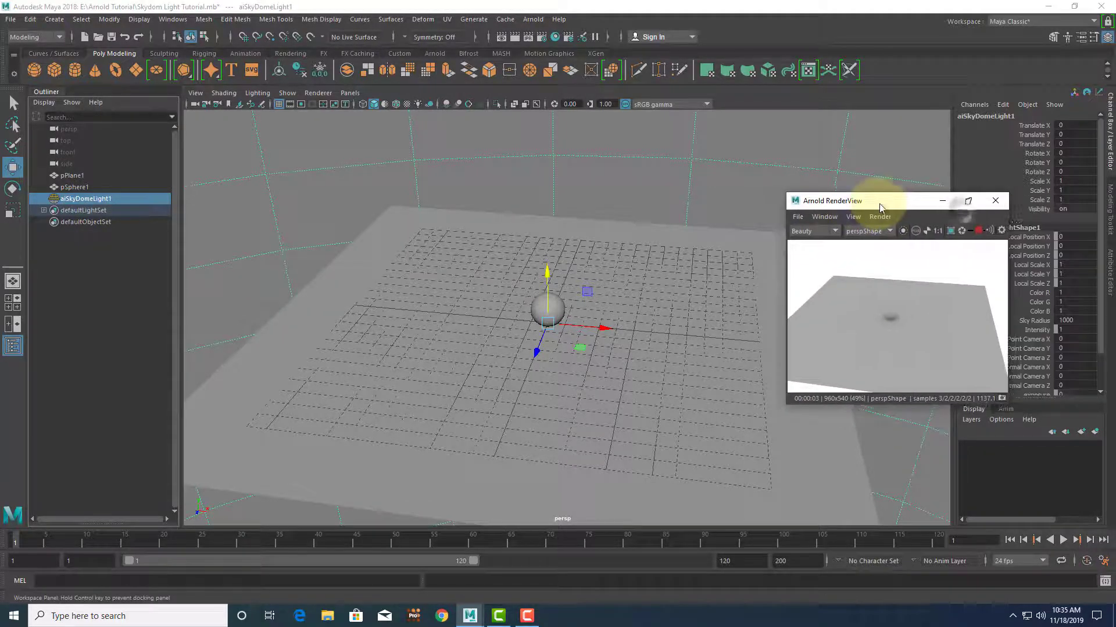
click(994, 204)
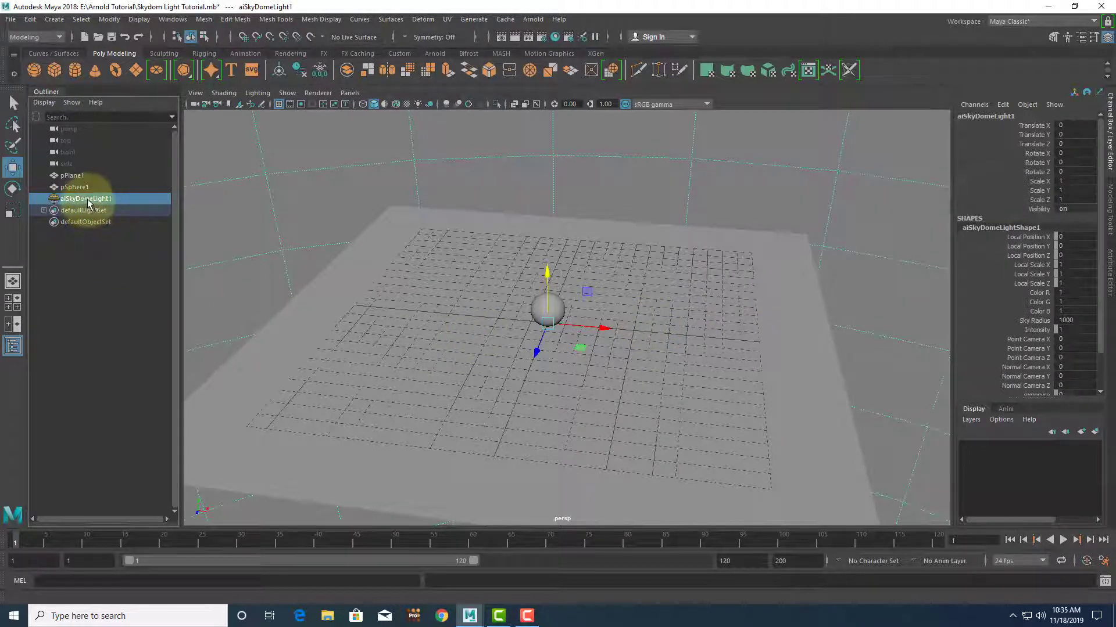
- Delete the skydome light from the scene
click(99, 285)
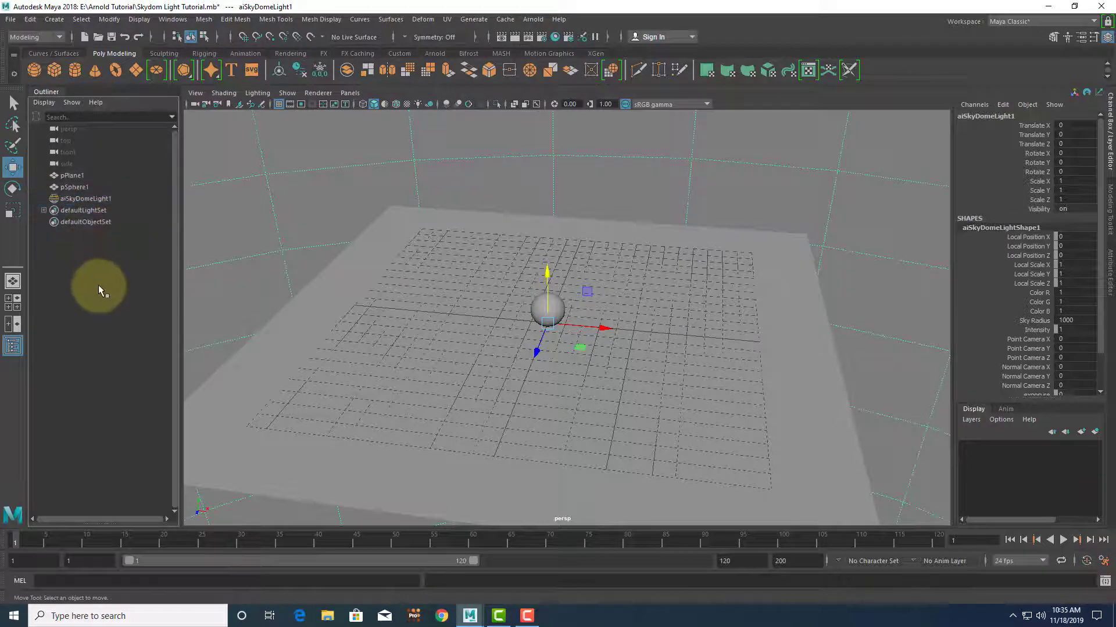
click(95, 202)
key(Delete)
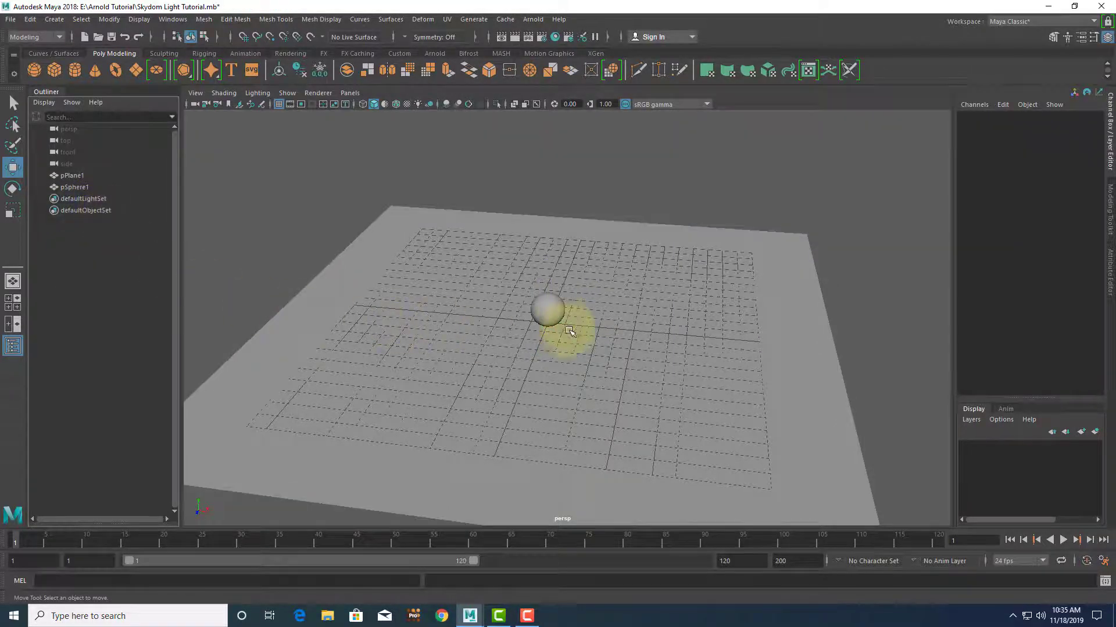
- Inspect the sphere and plane up close by selecting both, the plane alone, and finally the sphere
scroll(569, 331, up, 6)
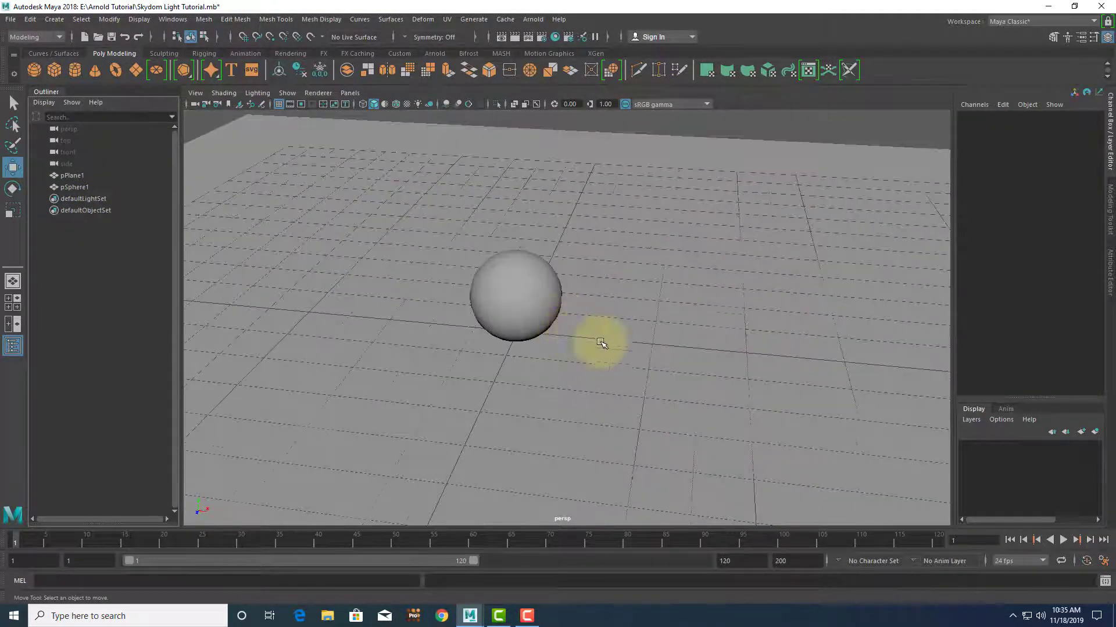
drag(661, 126, 454, 354)
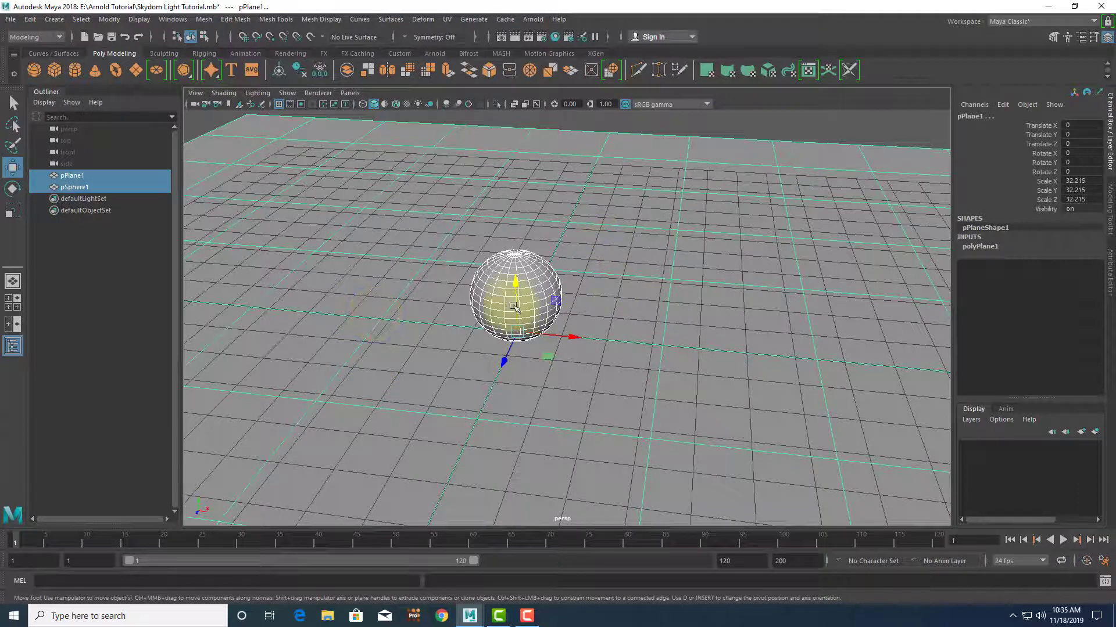
click(658, 267)
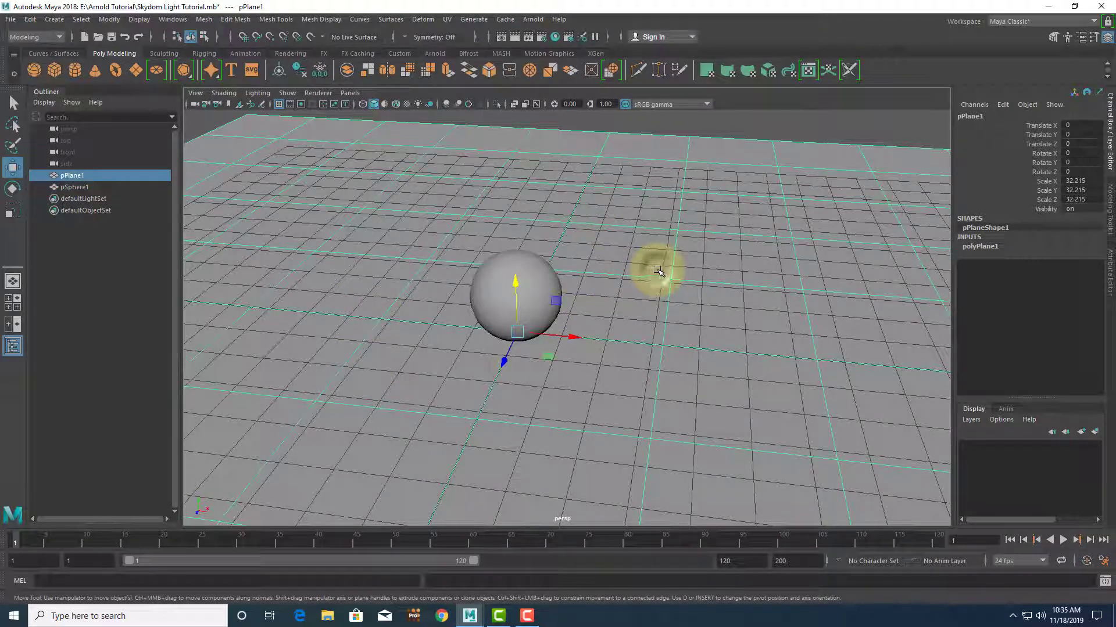
click(524, 283)
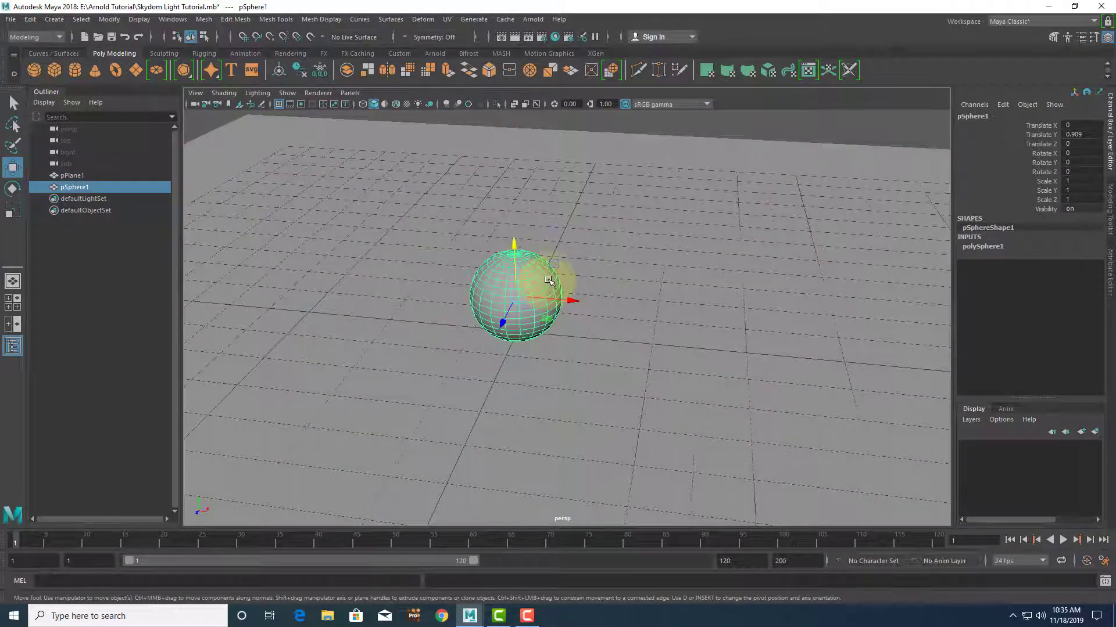
- Render the unlit scene in Arnold RenderView with its window clear of the sphere, and close it after checking the result
click(533, 19)
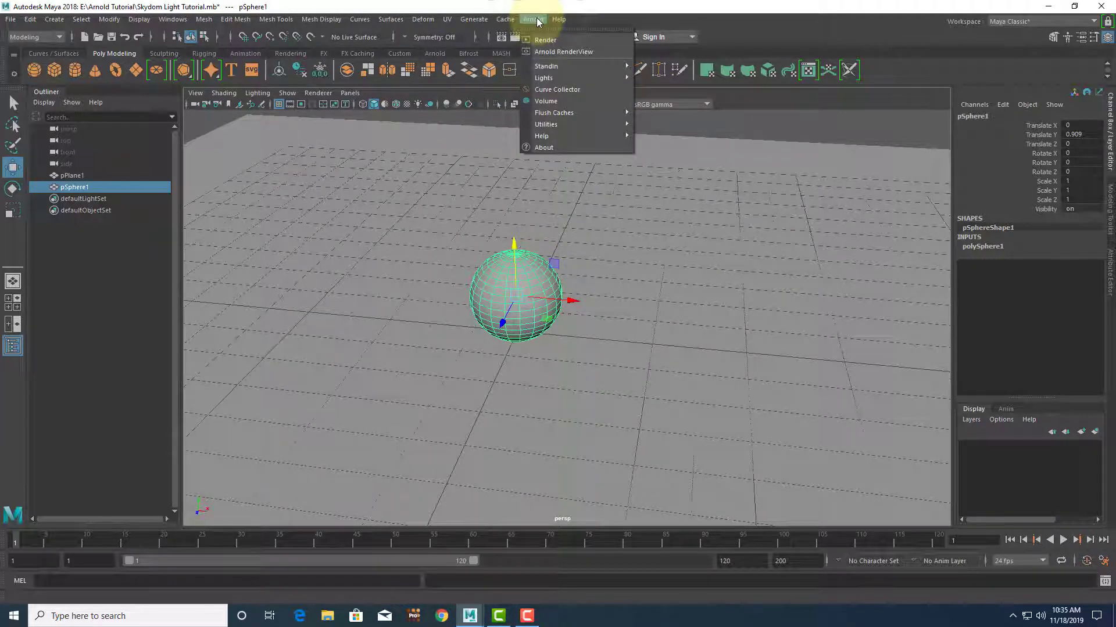
click(565, 52)
drag(849, 201, 782, 125)
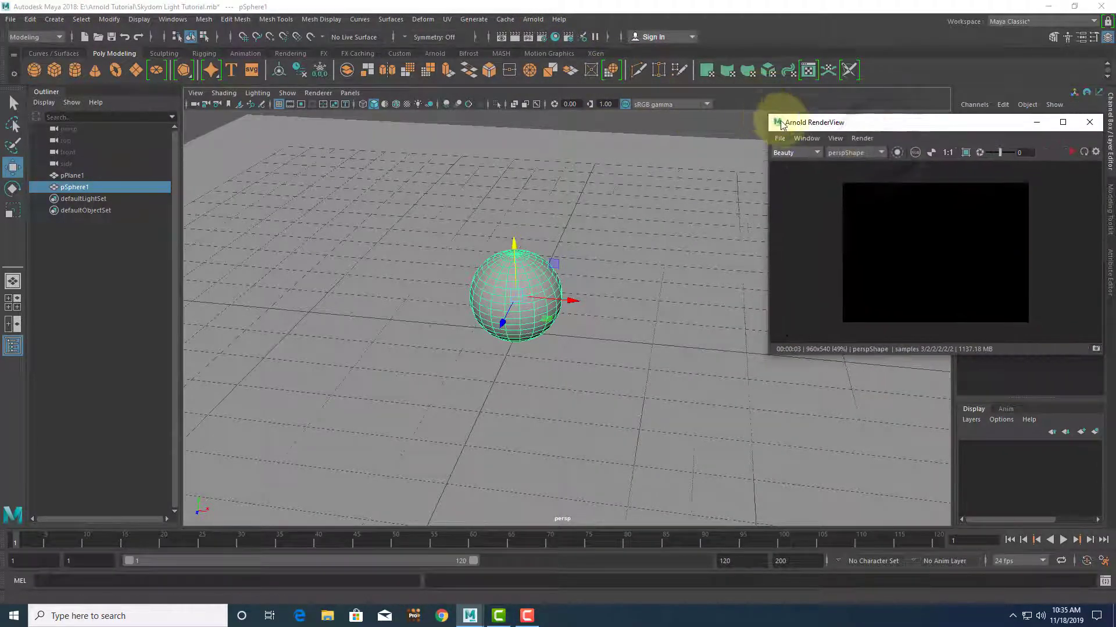
drag(858, 128, 816, 123)
click(1051, 123)
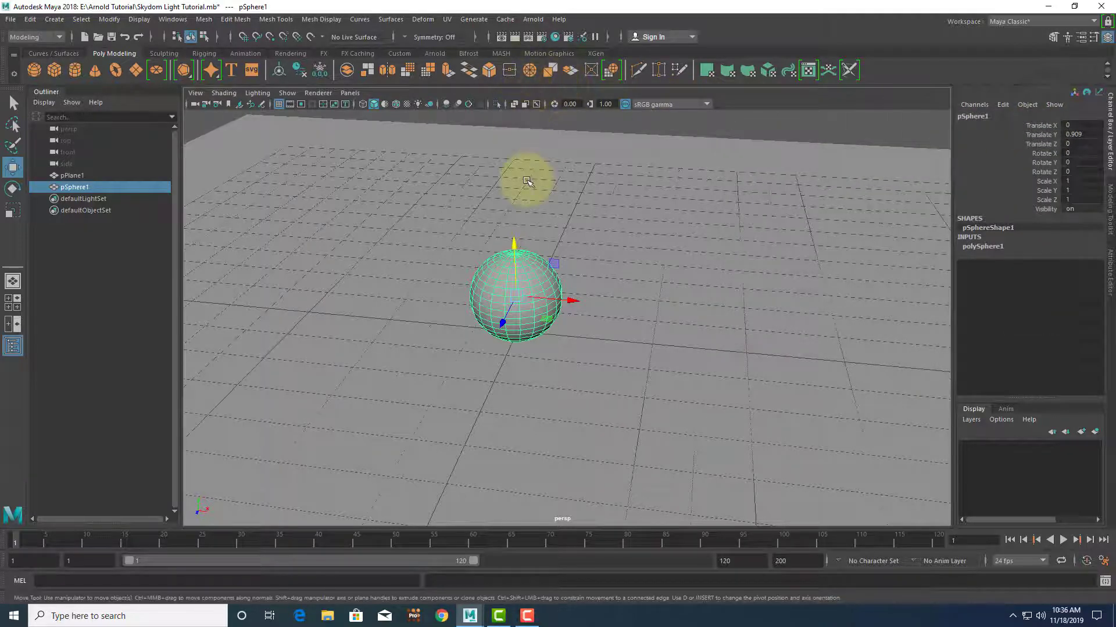
- Open Render Settings and choose Arnold Renderer as the renderer
click(543, 39)
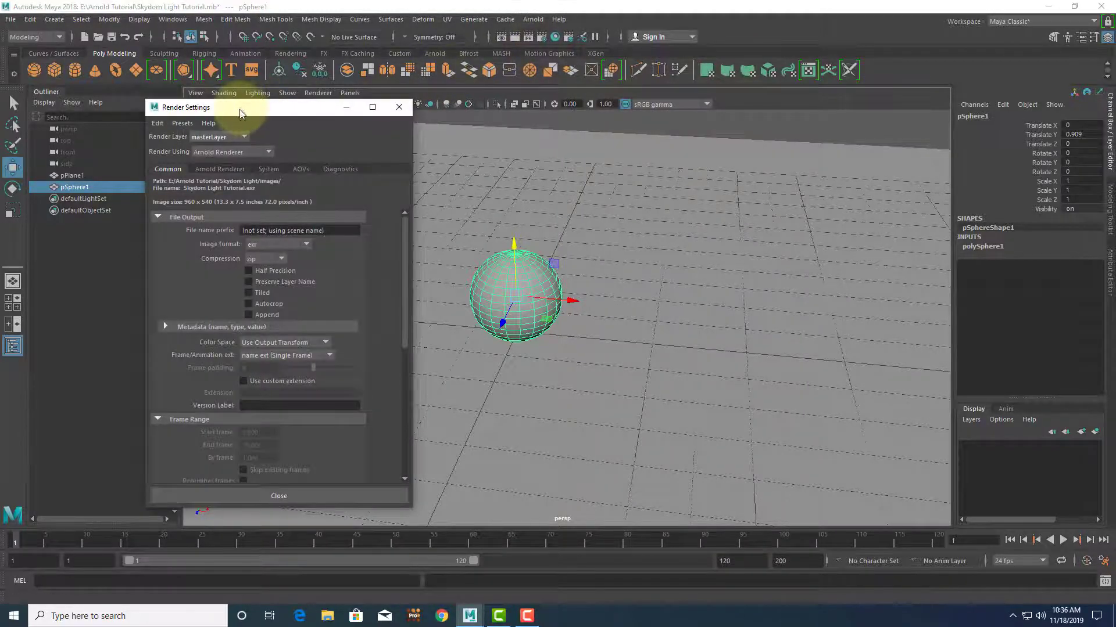
mouse_move(240, 110)
mouse_down()
mouse_move(281, 84)
mouse_move(232, 82)
mouse_move(242, 111)
mouse_up()
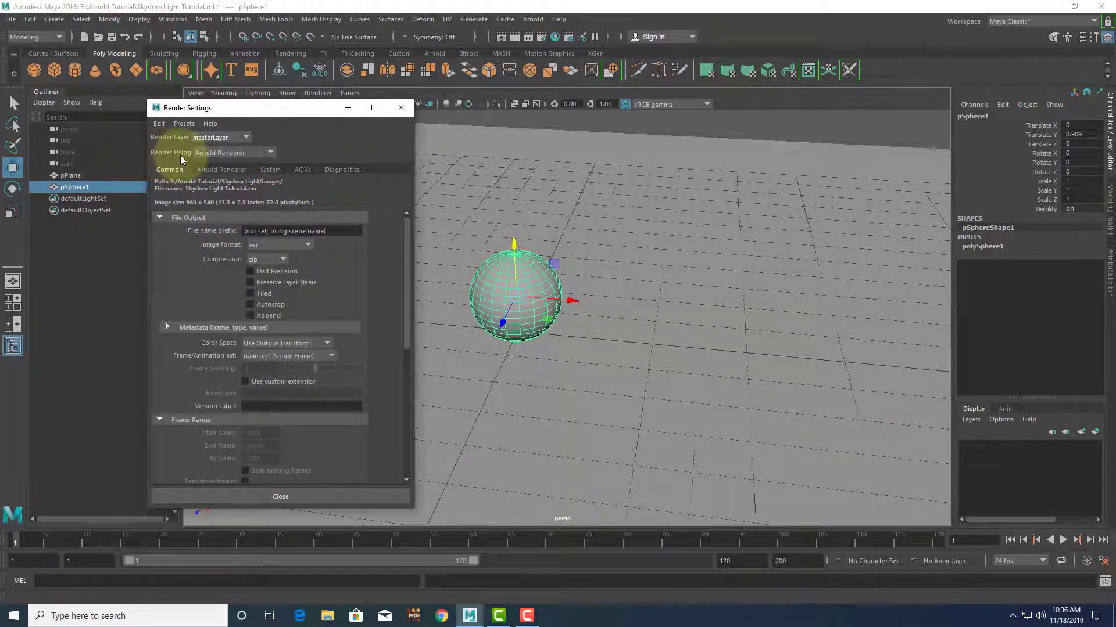
click(225, 152)
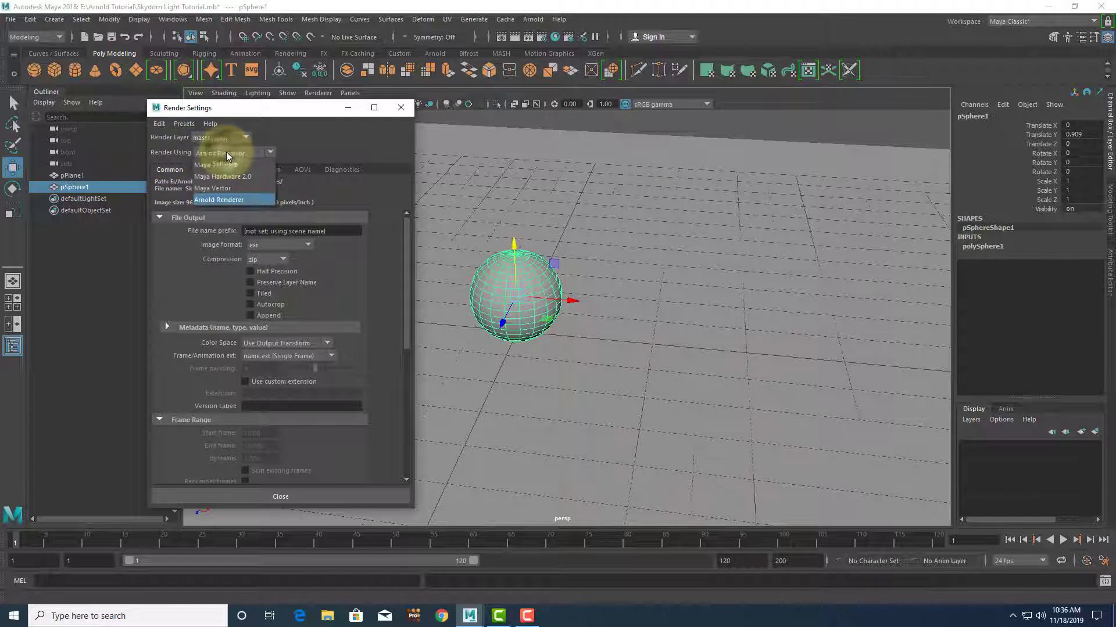
click(236, 200)
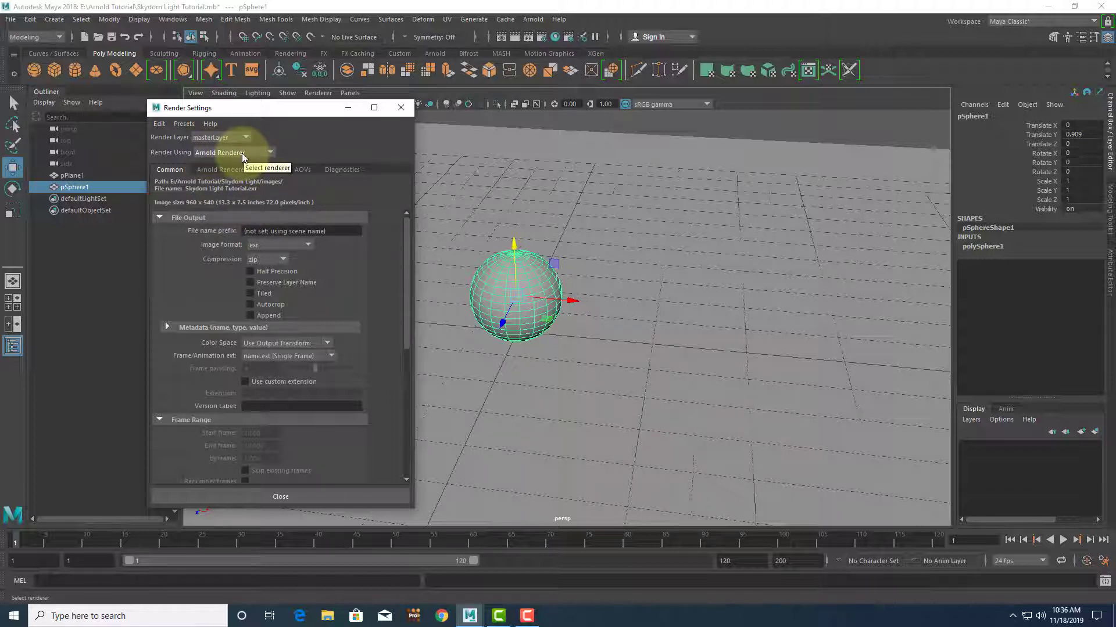
- Set the image format in the file output settings to jpeg
click(161, 219)
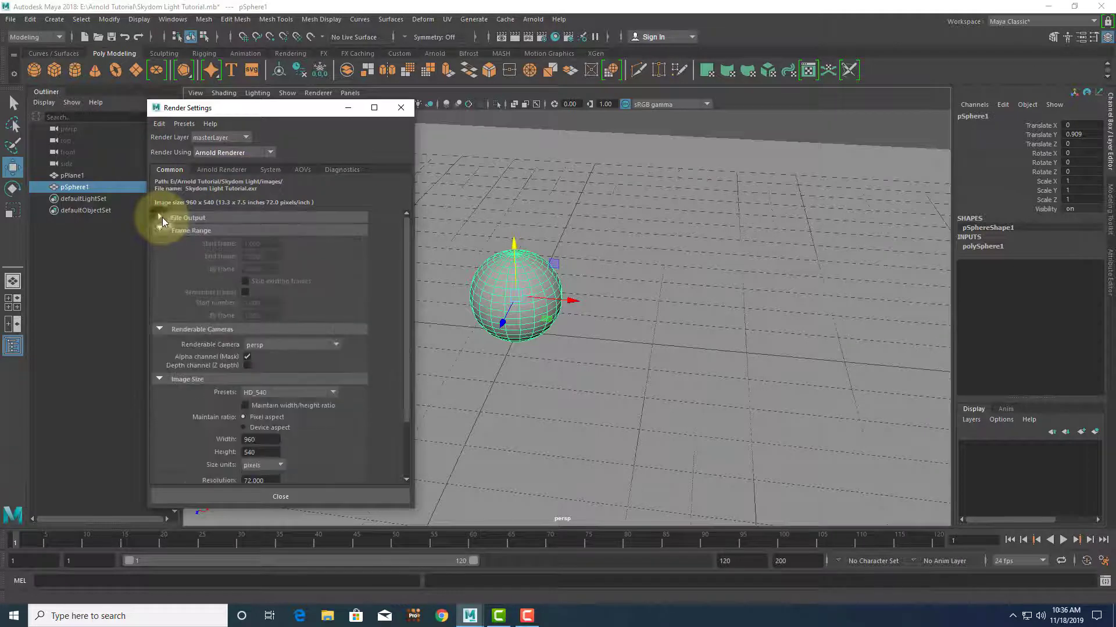
click(162, 218)
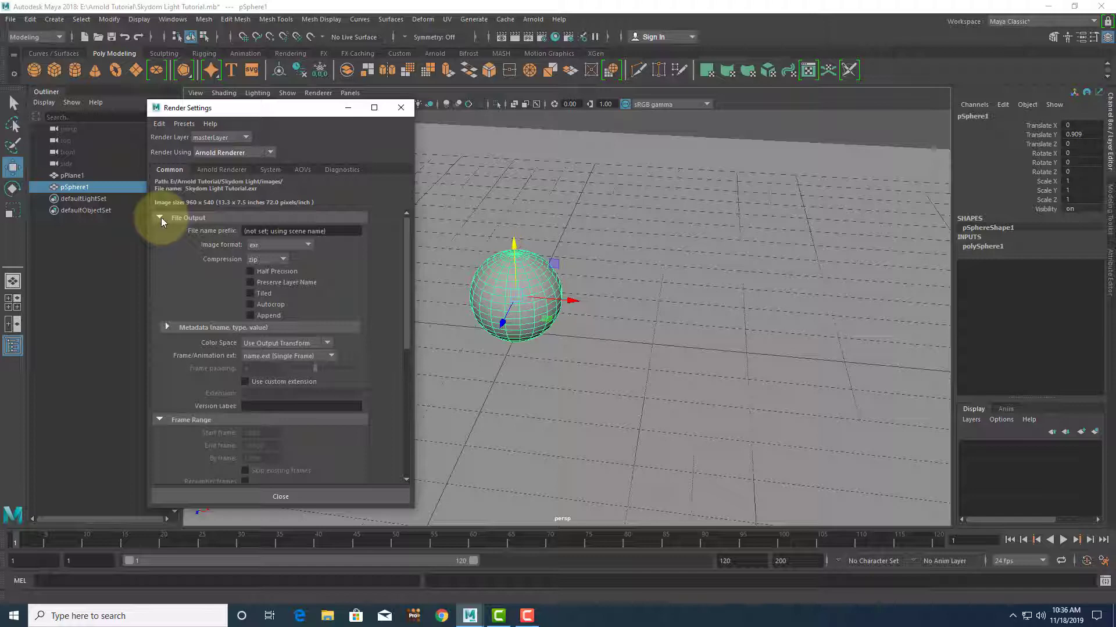
click(287, 244)
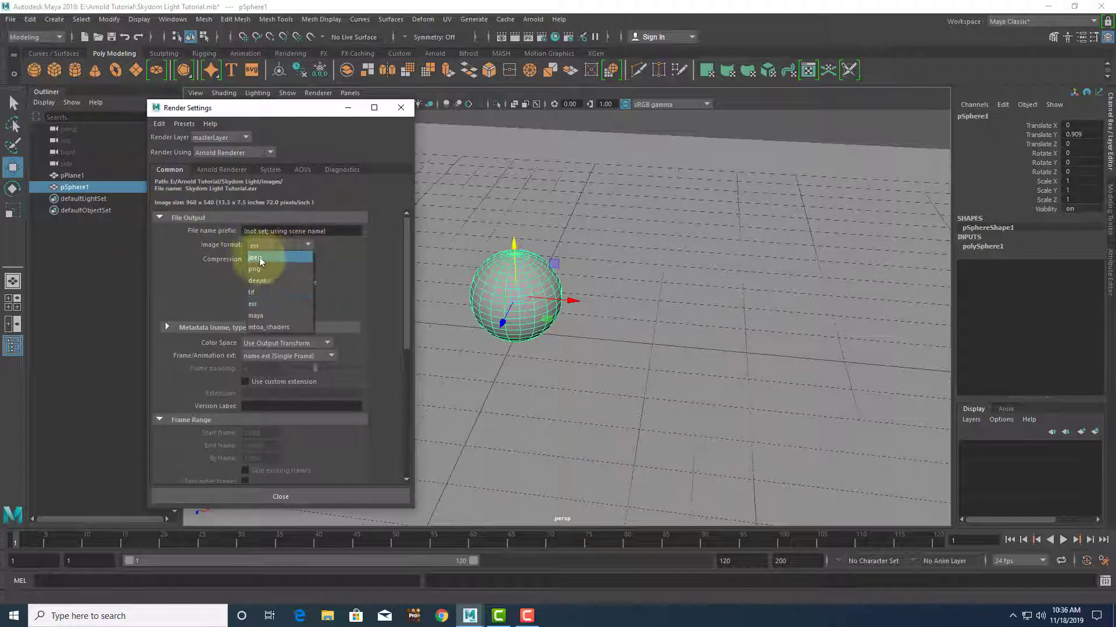
click(267, 258)
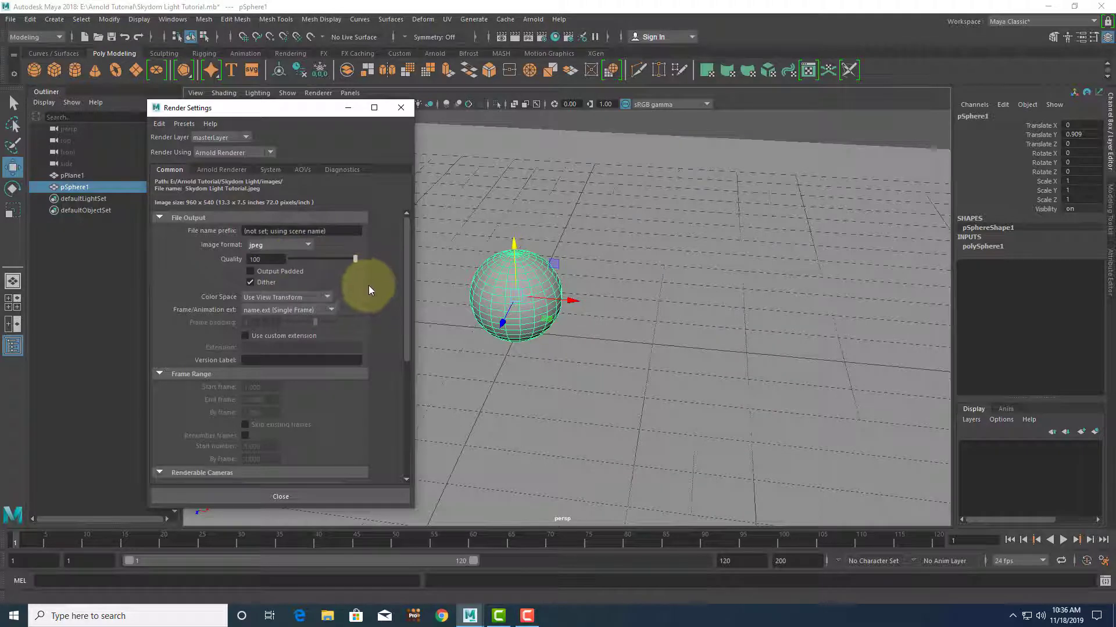
- Review the frame range and renderable camera options in Render Settings
scroll(337, 302, down, 3)
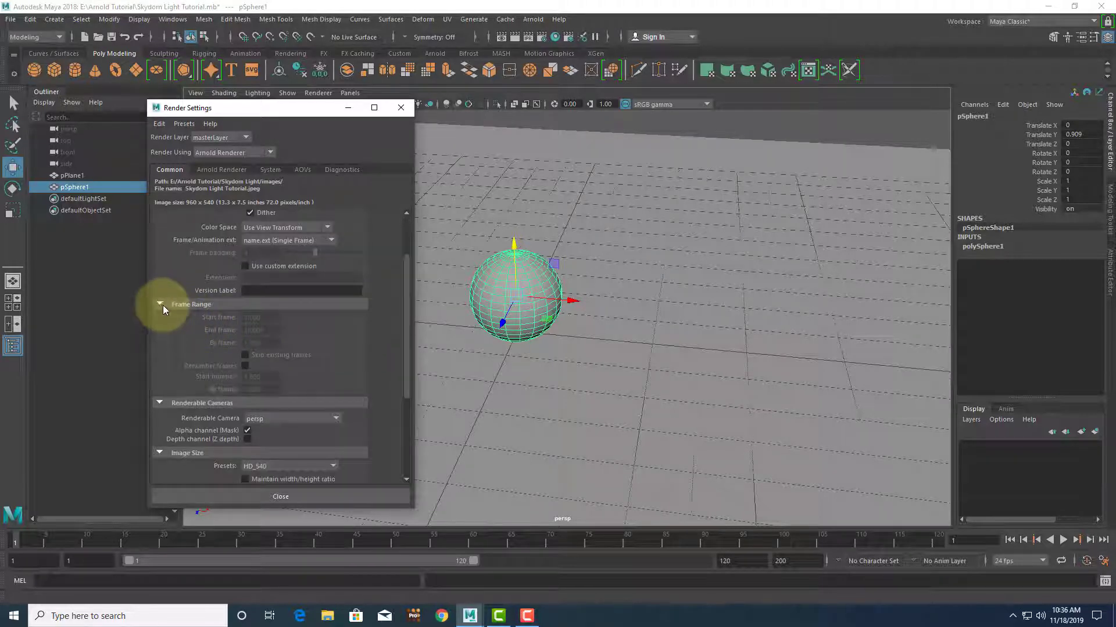
scroll(335, 347, down, 3)
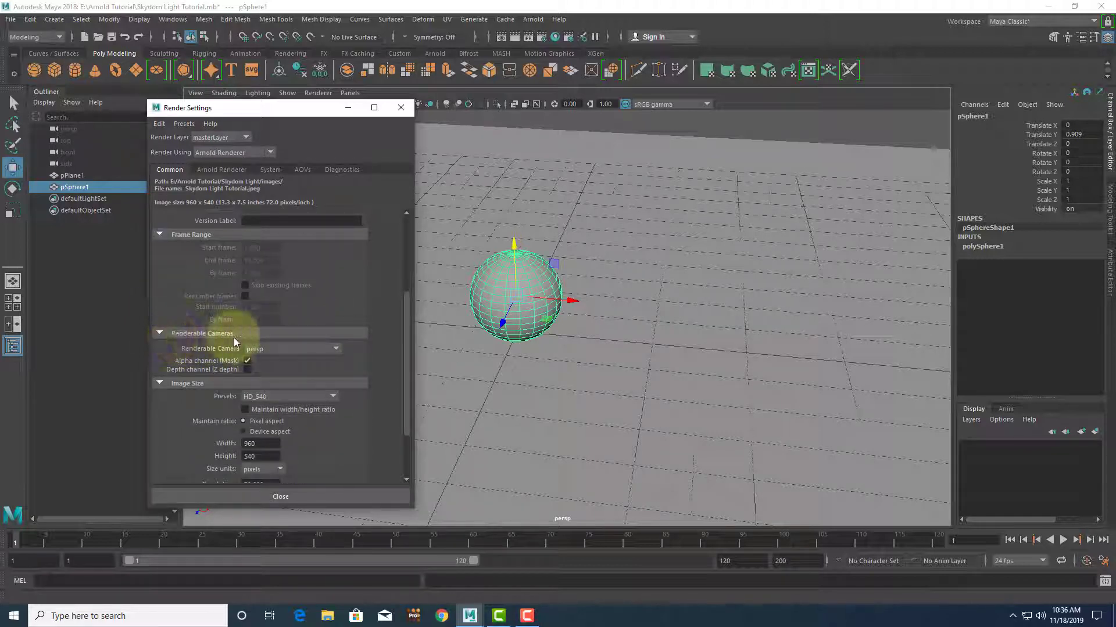
click(274, 350)
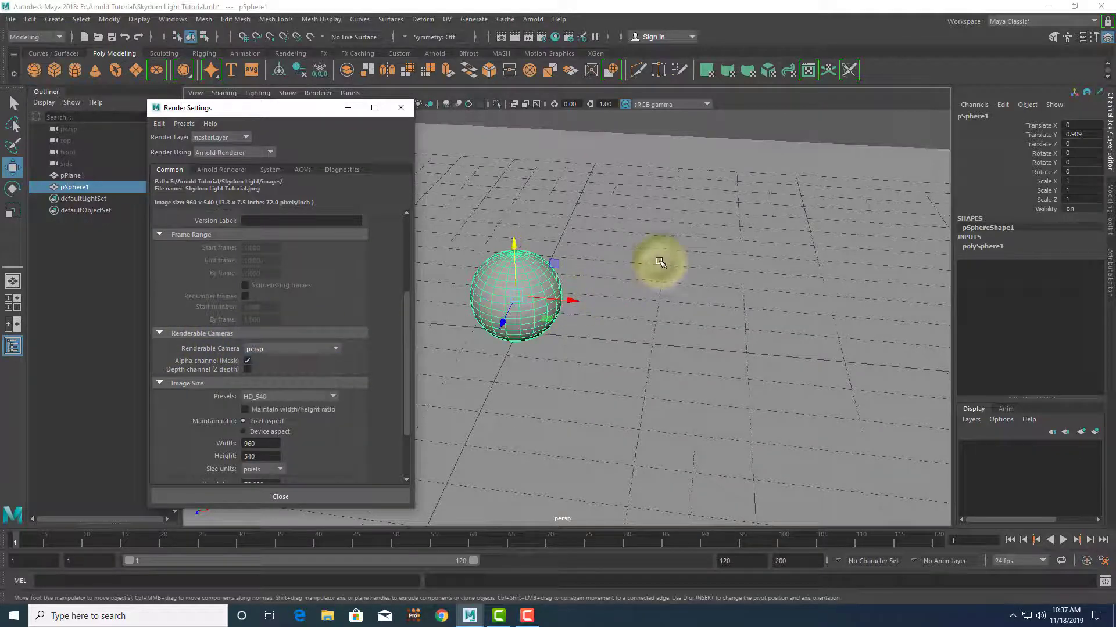
click(387, 328)
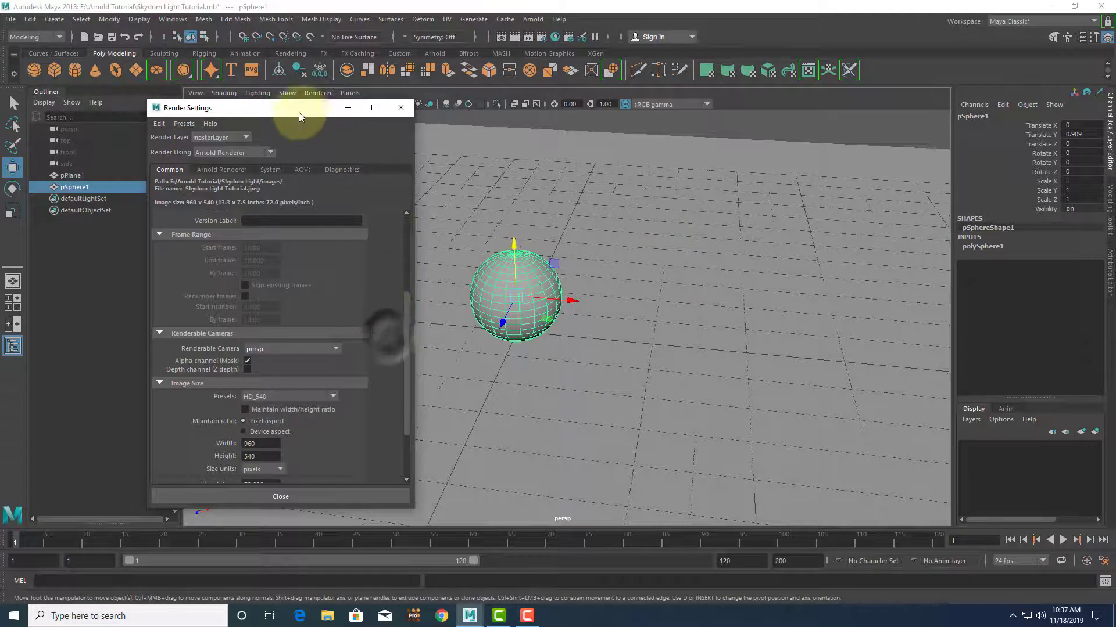
- Show the selected plane in the four-view layout, with the Render Settings window moved clear of the sphere in the perspective view
drag(298, 113, 855, 136)
click(585, 167)
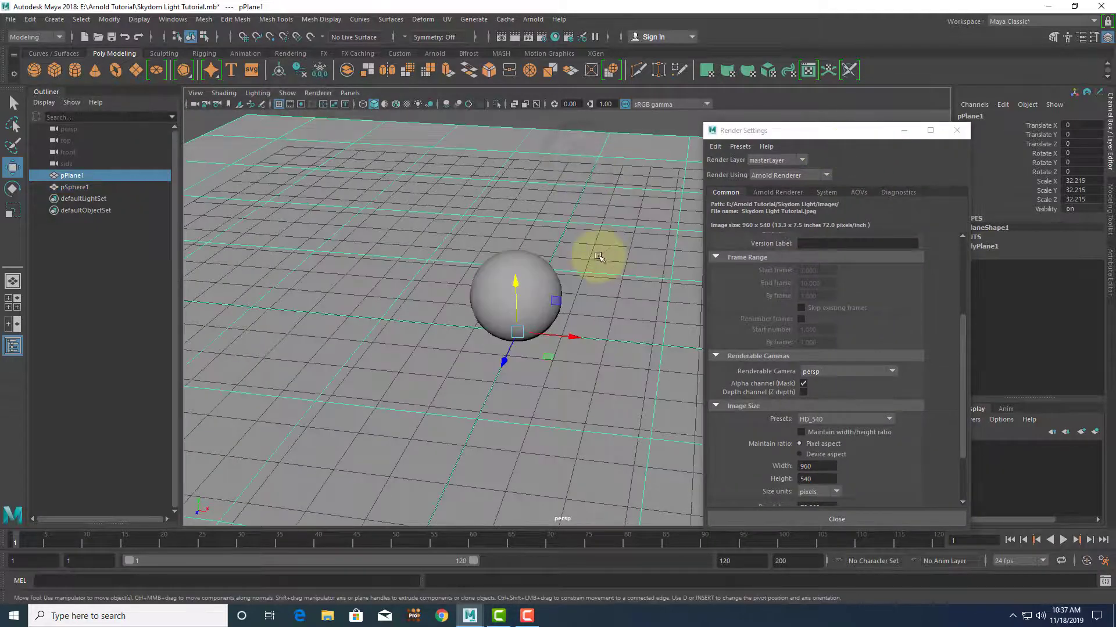
key(space)
key(f)
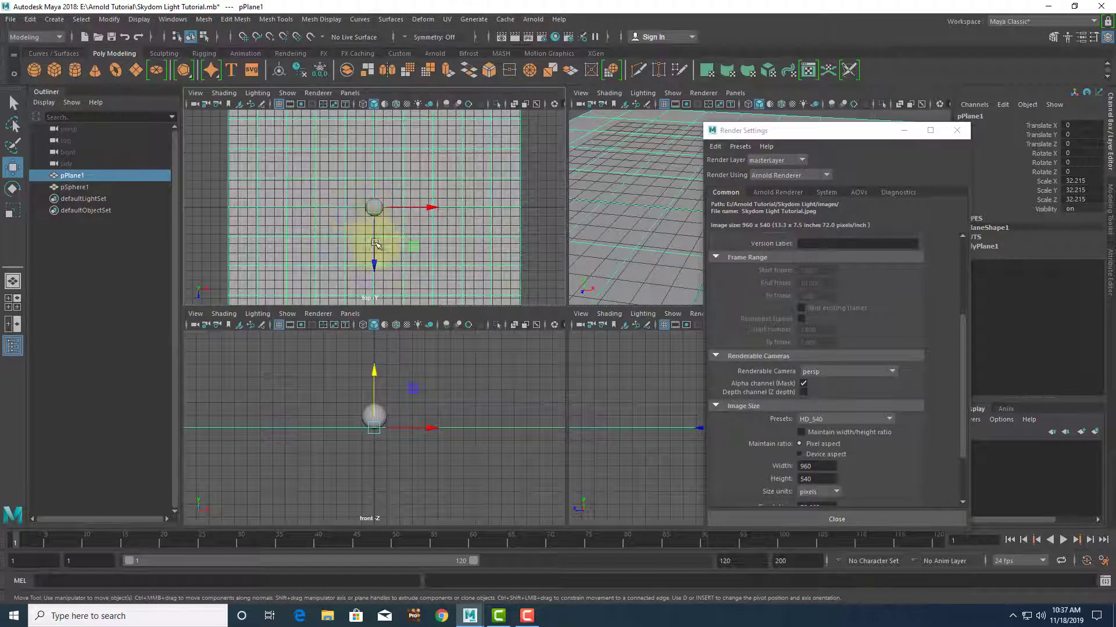
key(f)
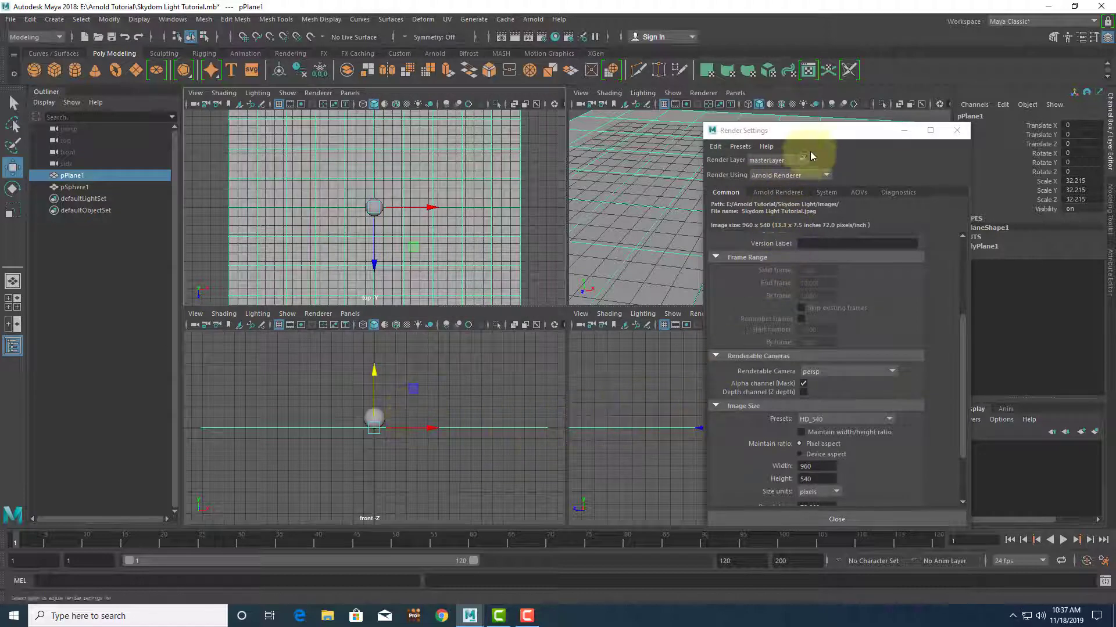
drag(820, 134, 943, 138)
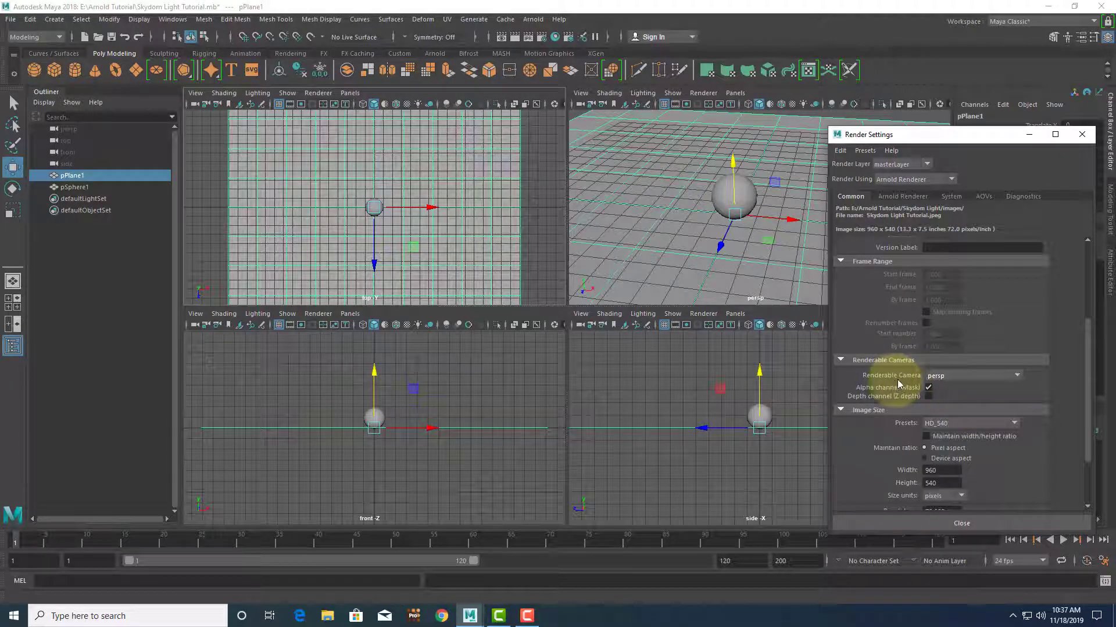
- Try side and front as the renderable camera and return the choice to persp
click(944, 376)
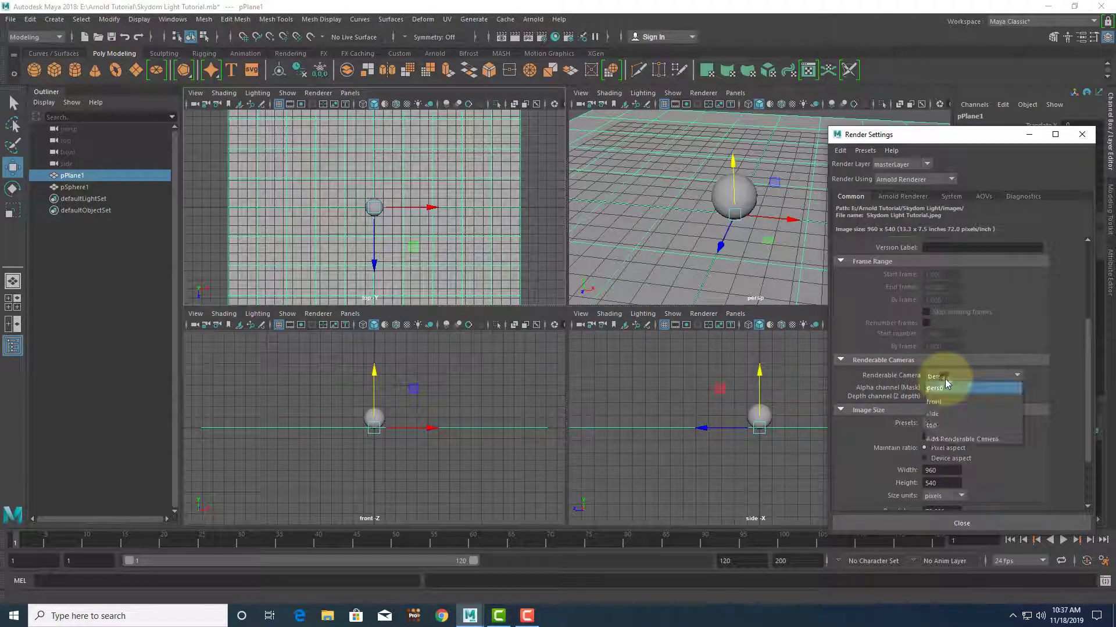
click(949, 386)
click(950, 378)
click(951, 383)
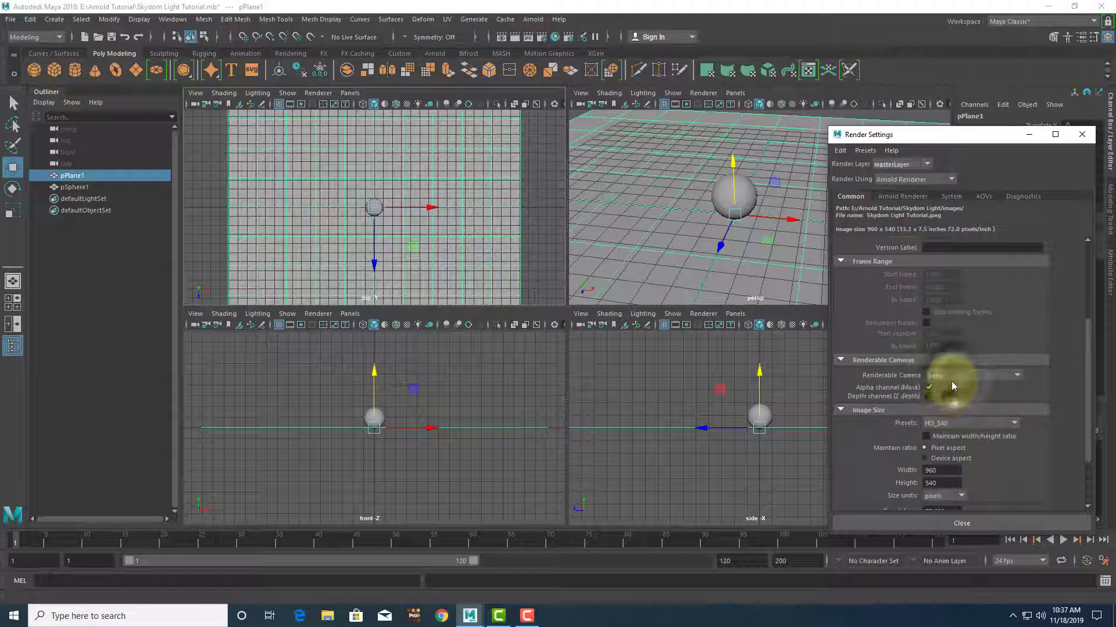
click(951, 379)
click(951, 414)
click(952, 380)
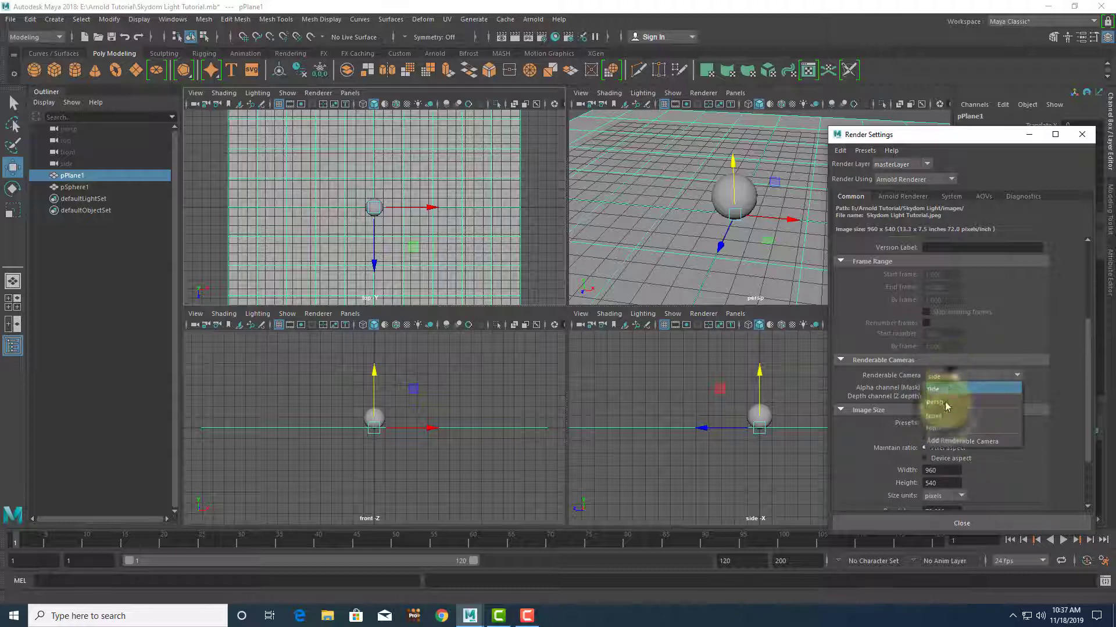
click(943, 418)
click(950, 375)
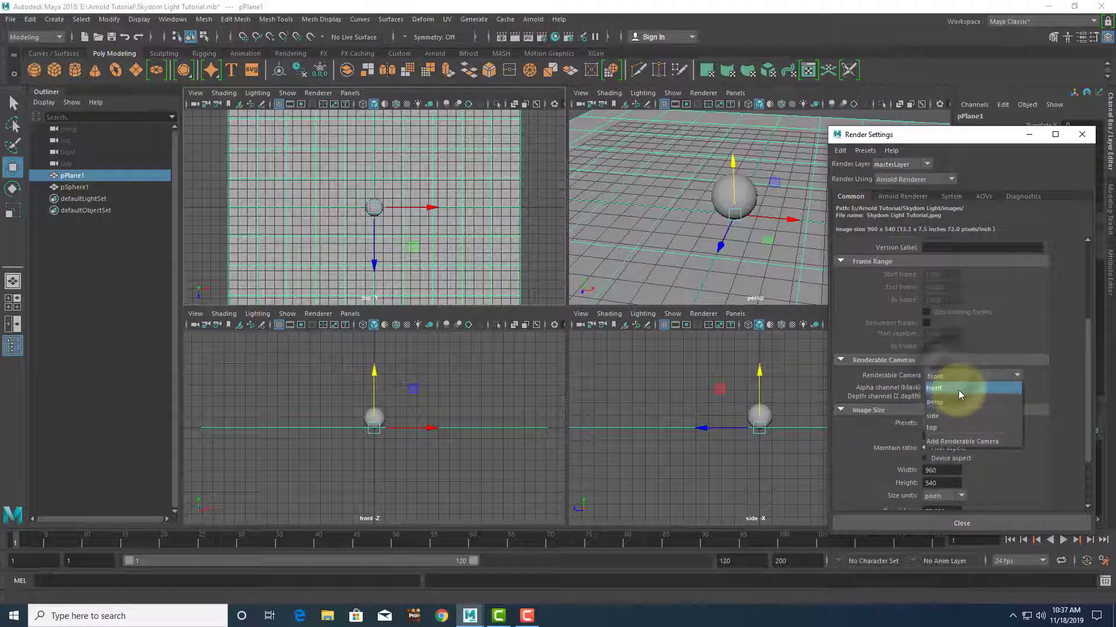
click(960, 402)
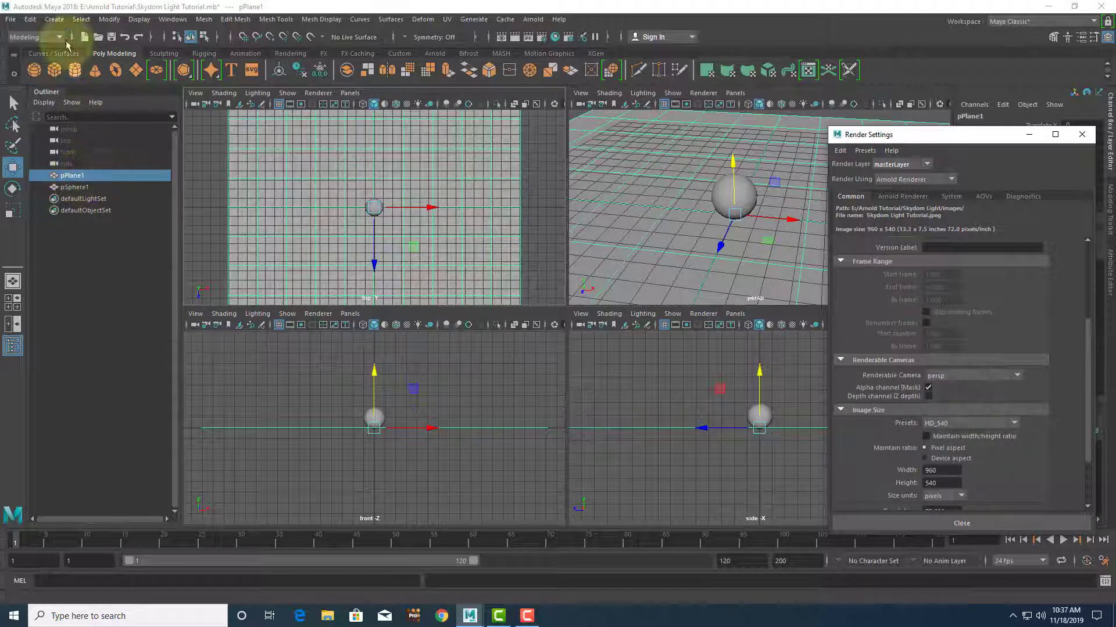
click(54, 19)
click(665, 230)
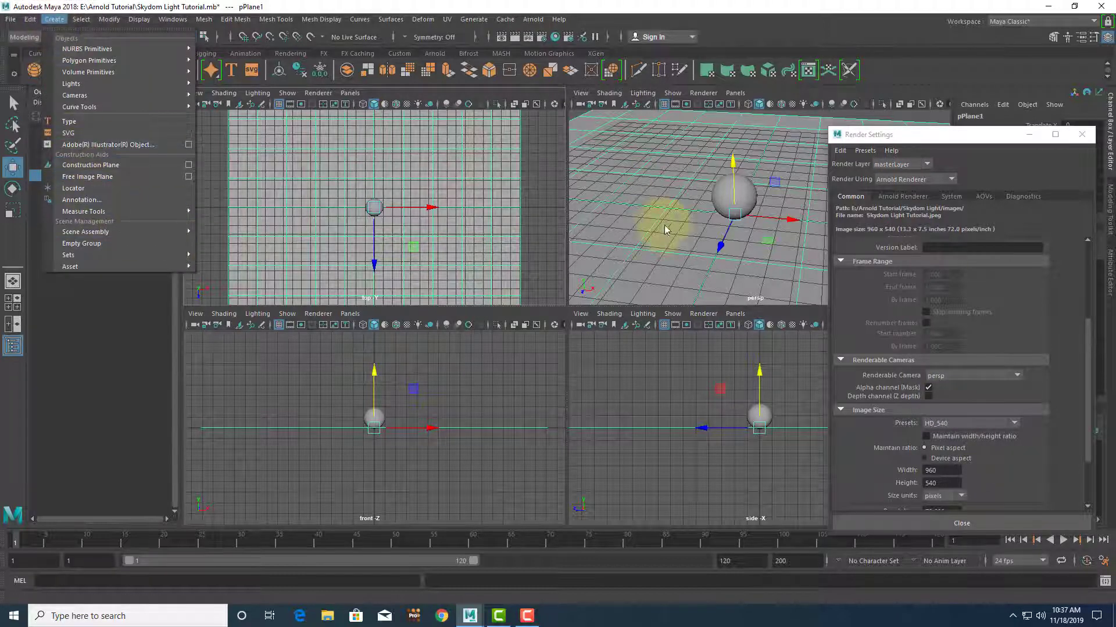
click(1040, 310)
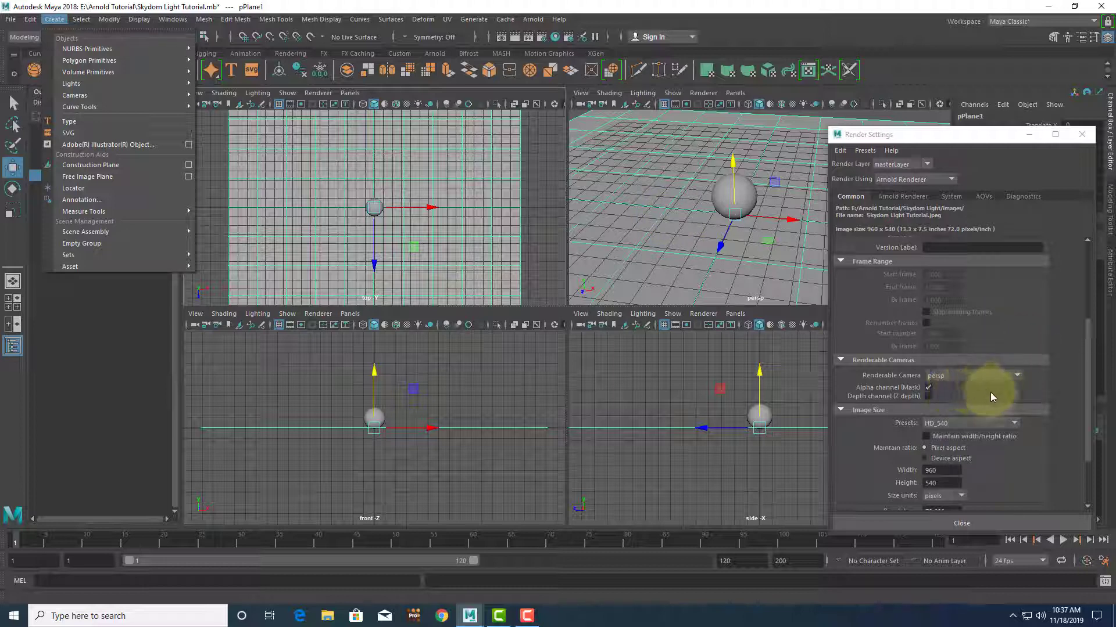
click(963, 377)
click(939, 390)
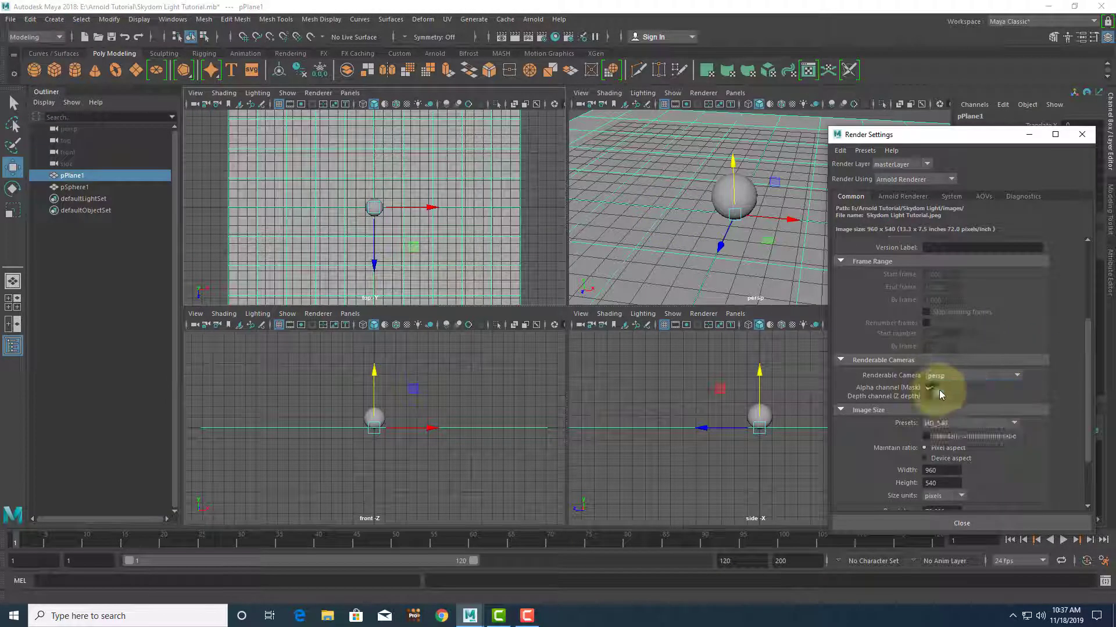
- Set the image size preset to HD_1080 and review the remaining image size settings
scroll(970, 376, down, 3)
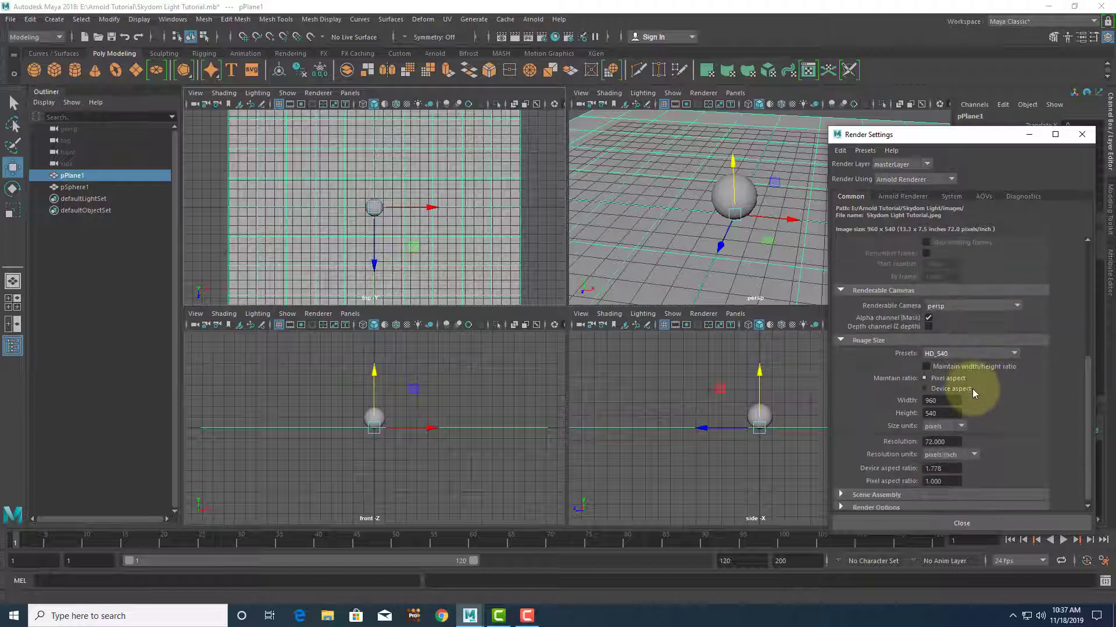
click(947, 353)
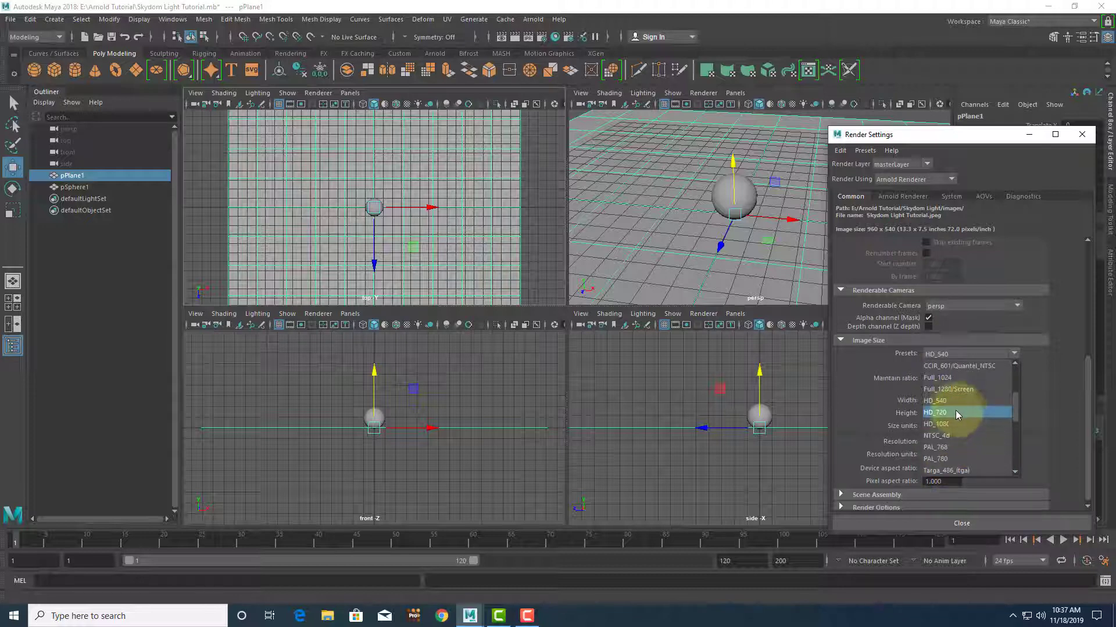
click(957, 423)
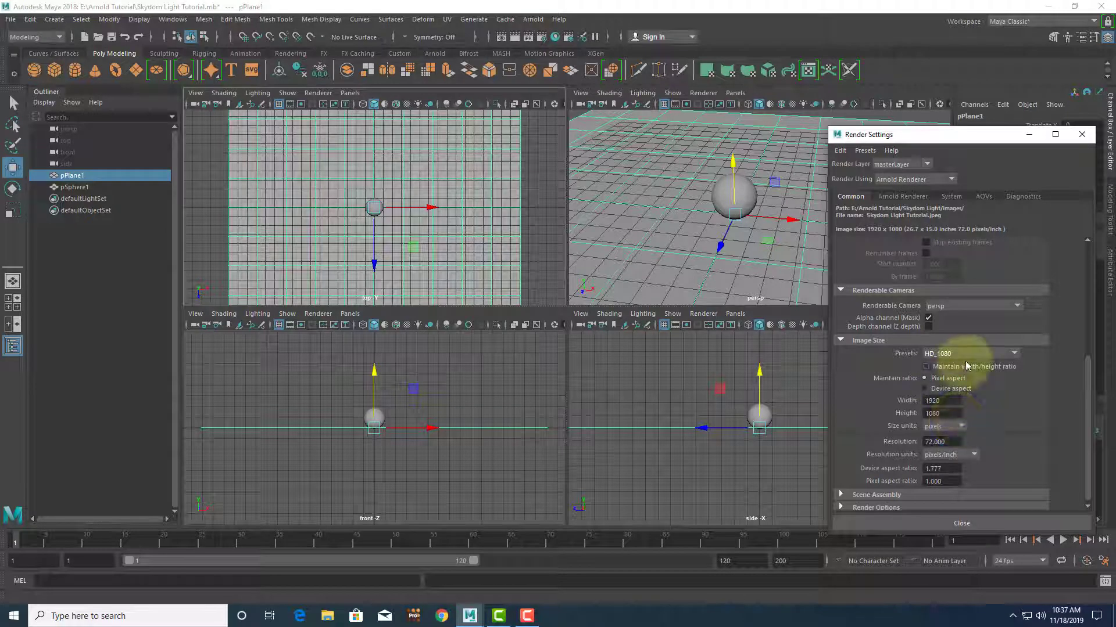
scroll(988, 385, down, 1)
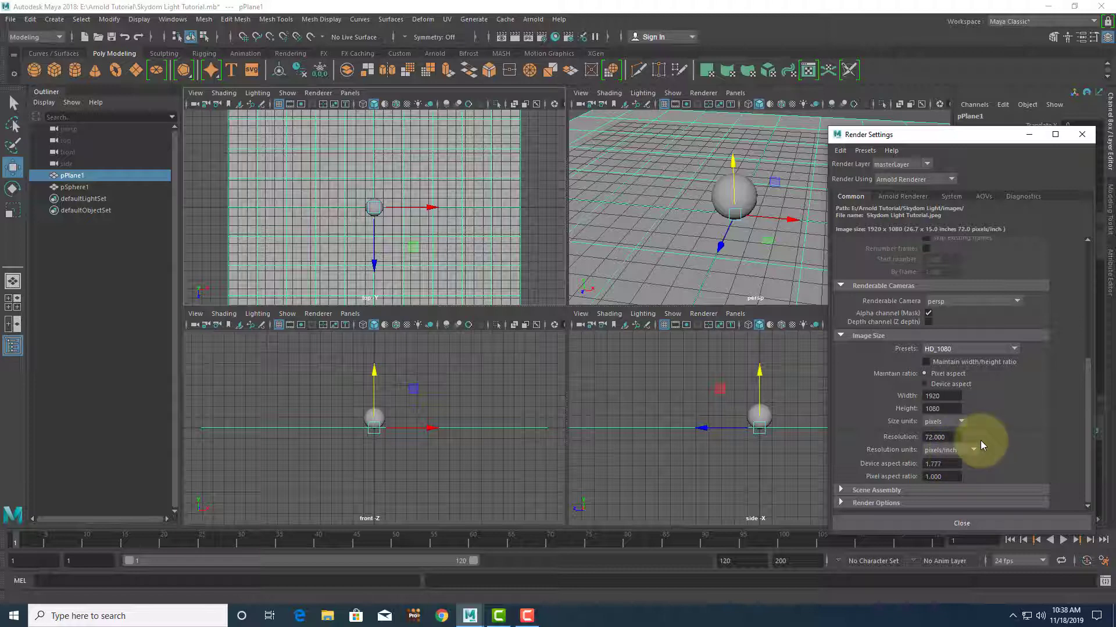
- Review the Arnold Renderer sampling settings against the common settings, and close Render Settings
click(899, 197)
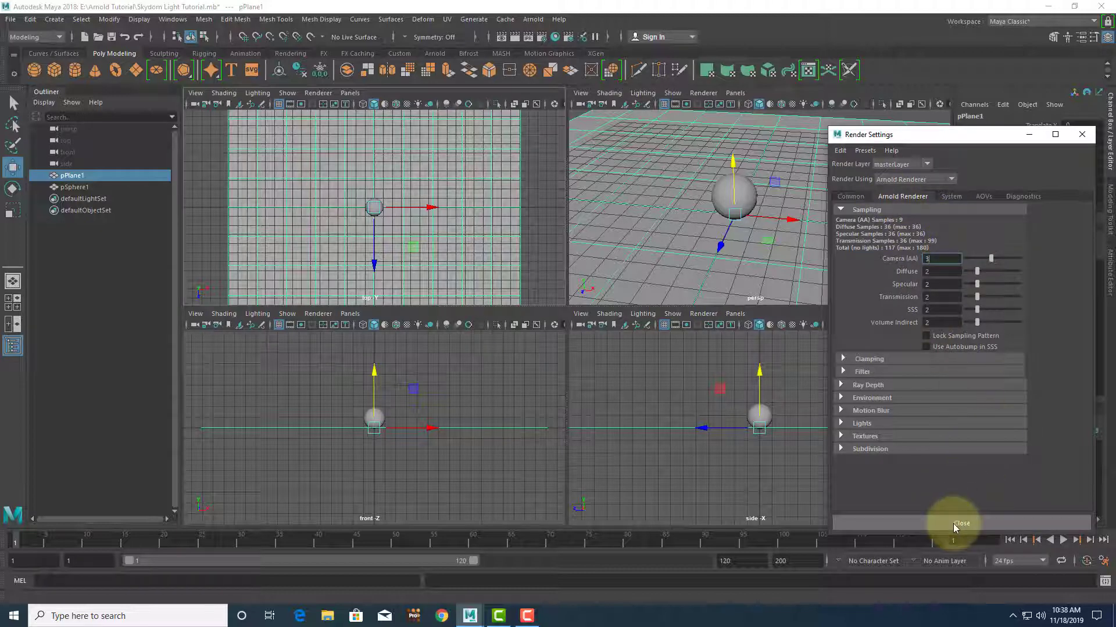
click(851, 197)
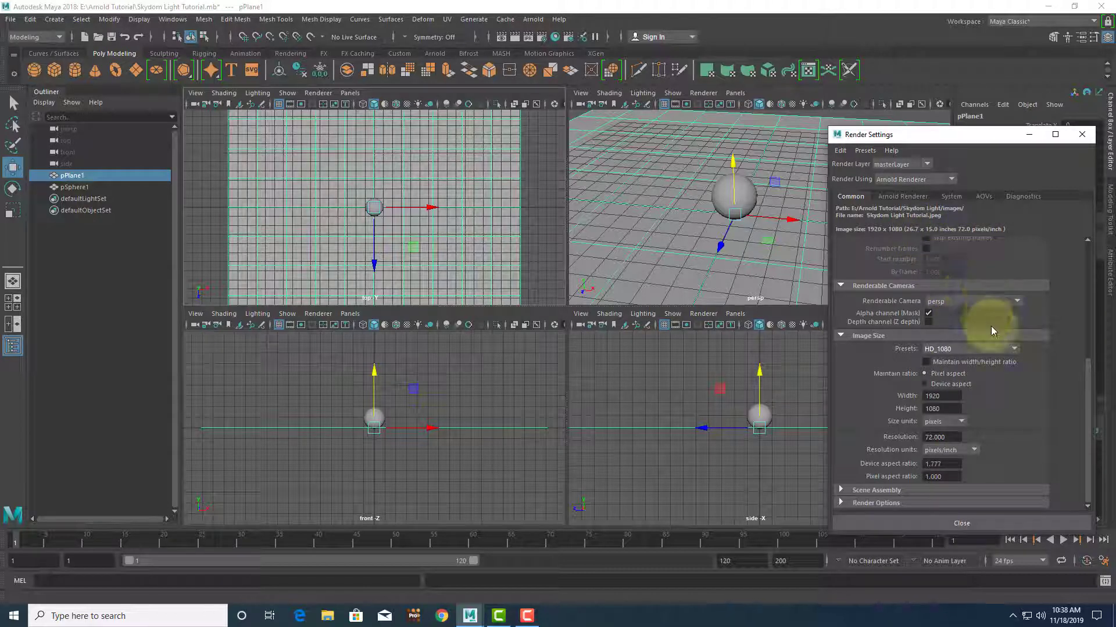
click(959, 523)
- Open the Arnold RenderView and move its window clear of the perspective view
mouse_move(823, 259)
alt+mouse_down()
mouse_move(809, 248)
mouse_move(883, 224)
mouse_move(831, 259)
alt+mouse_up()
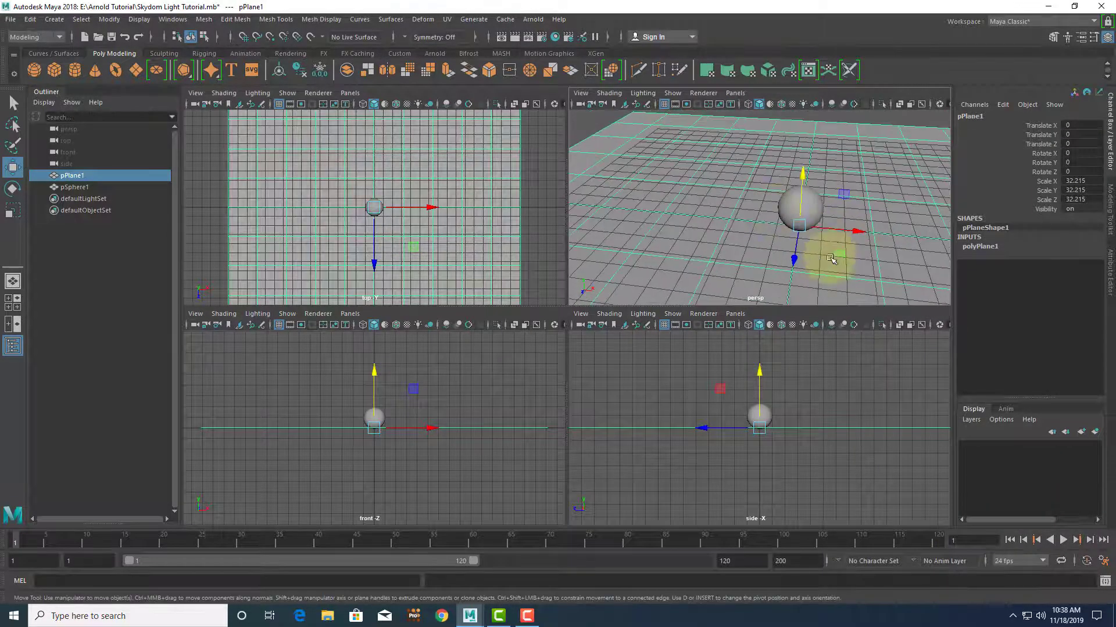
click(533, 19)
click(559, 59)
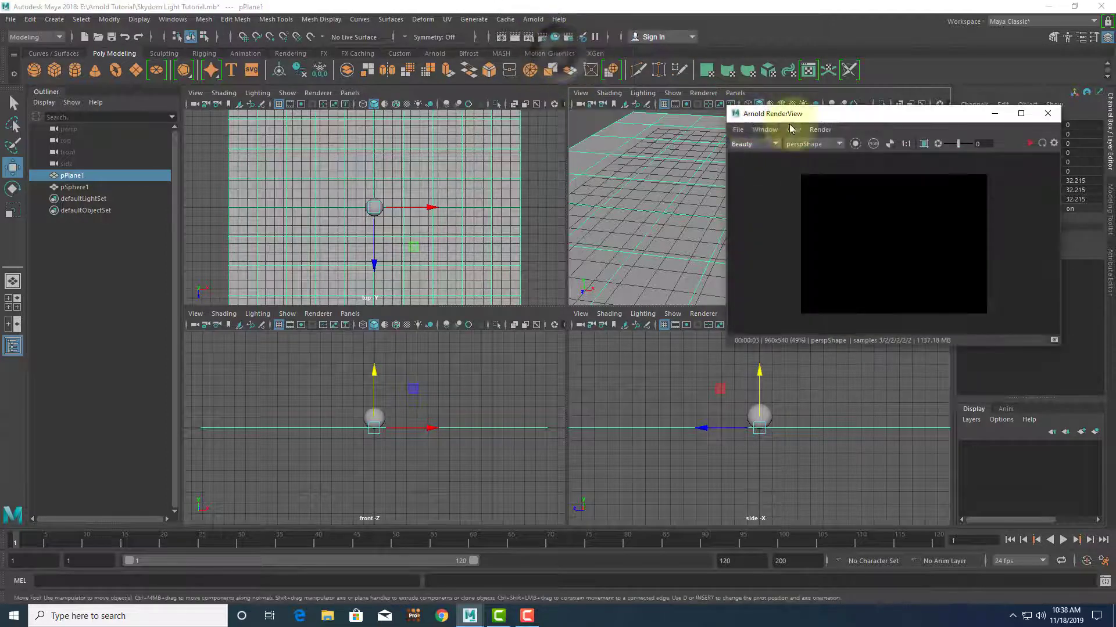
drag(805, 111, 120, 112)
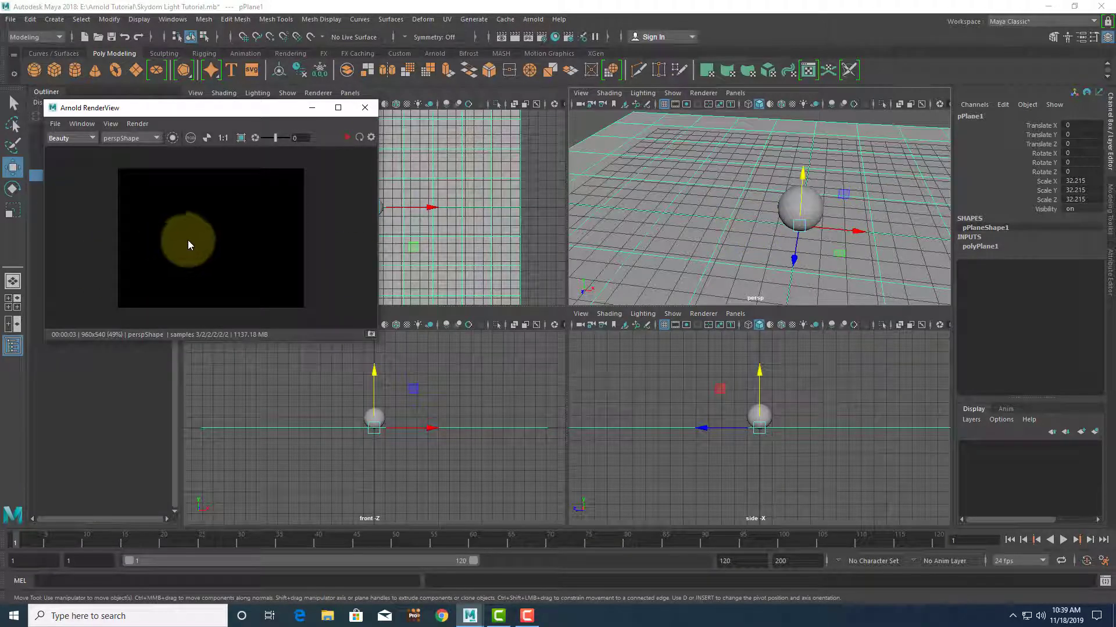
- Start a live Arnold render of the persp camera, fit the whole image in the RenderView, and lower the camera angle toward the sphere
click(347, 138)
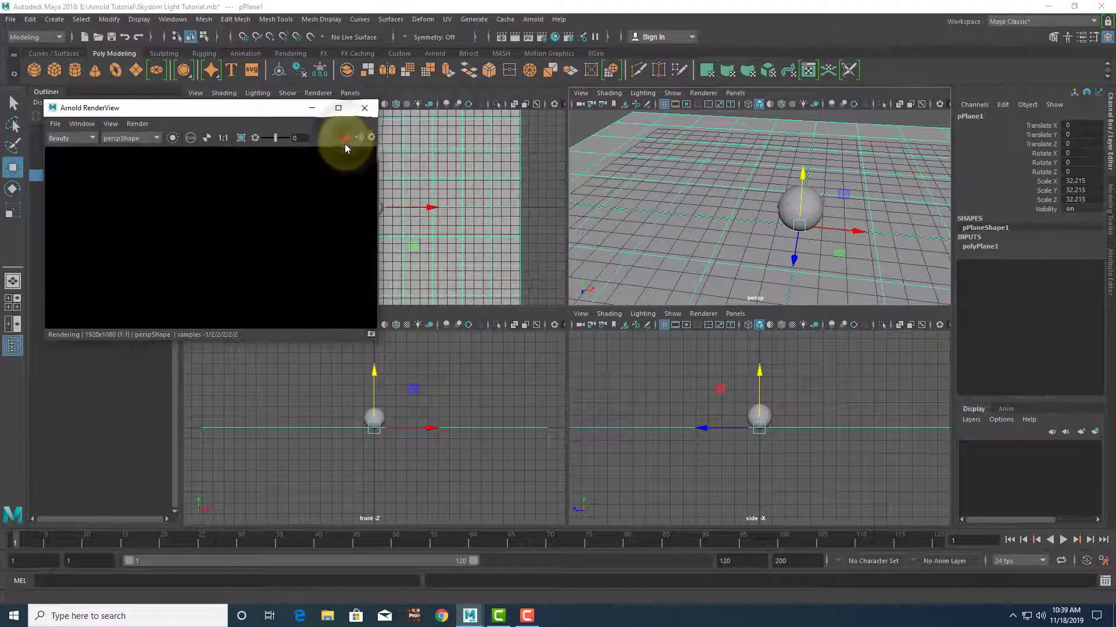
scroll(242, 247, down, 3)
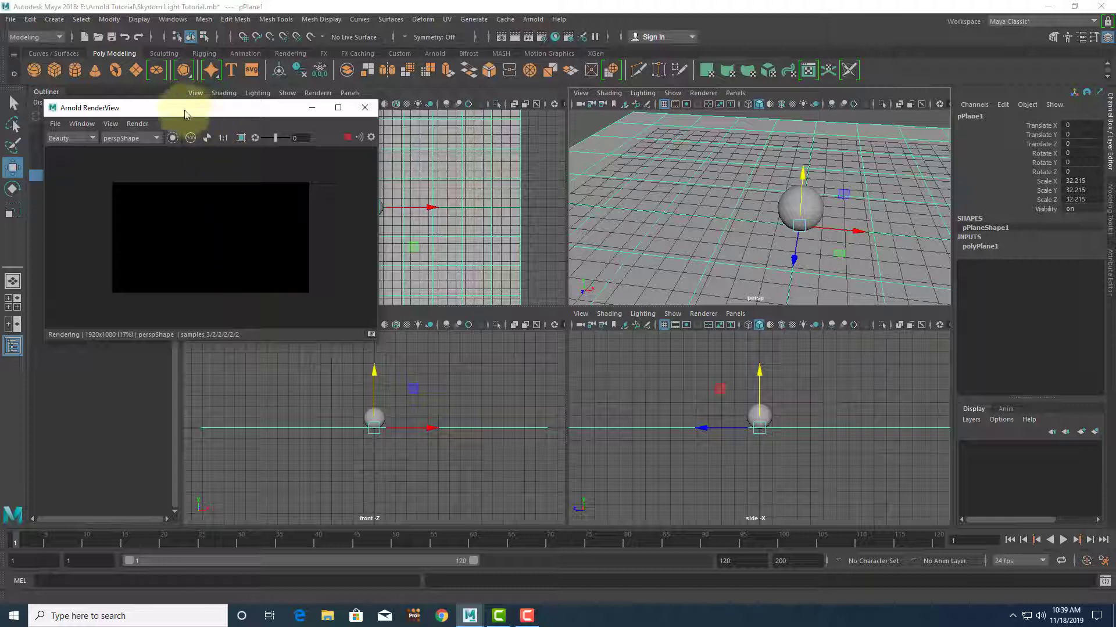
drag(163, 109, 275, 168)
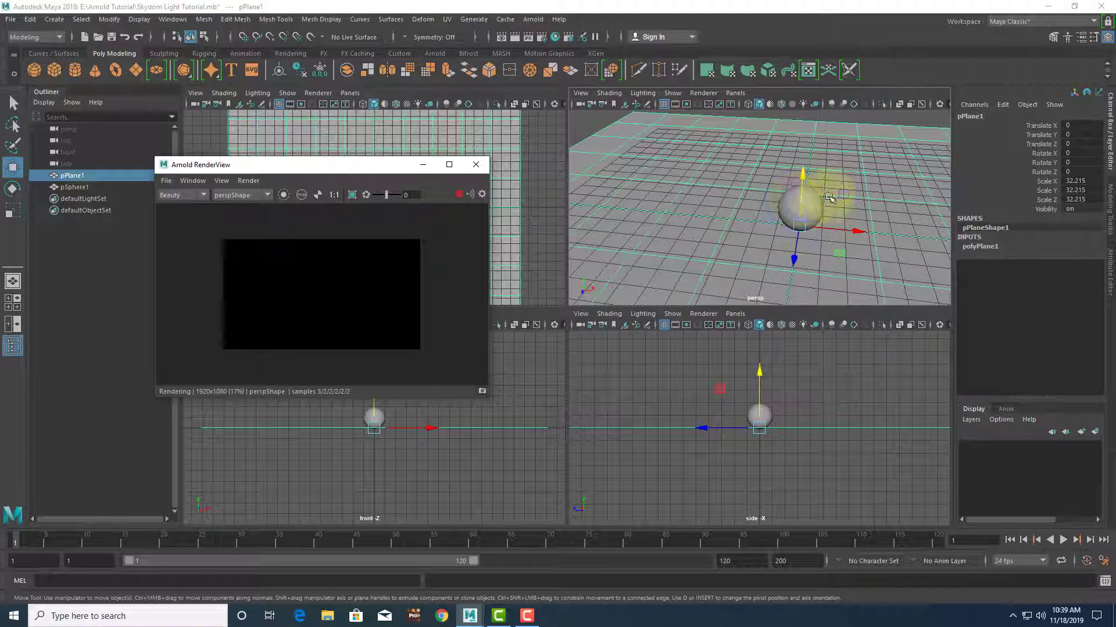
alt+drag(873, 194, 805, 239)
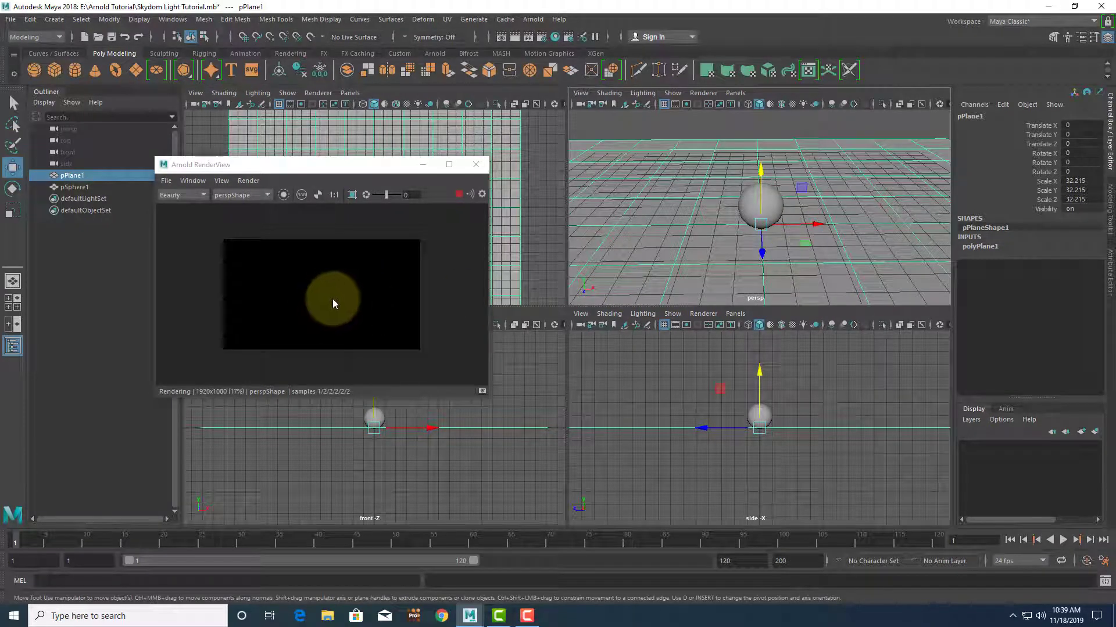
click(457, 191)
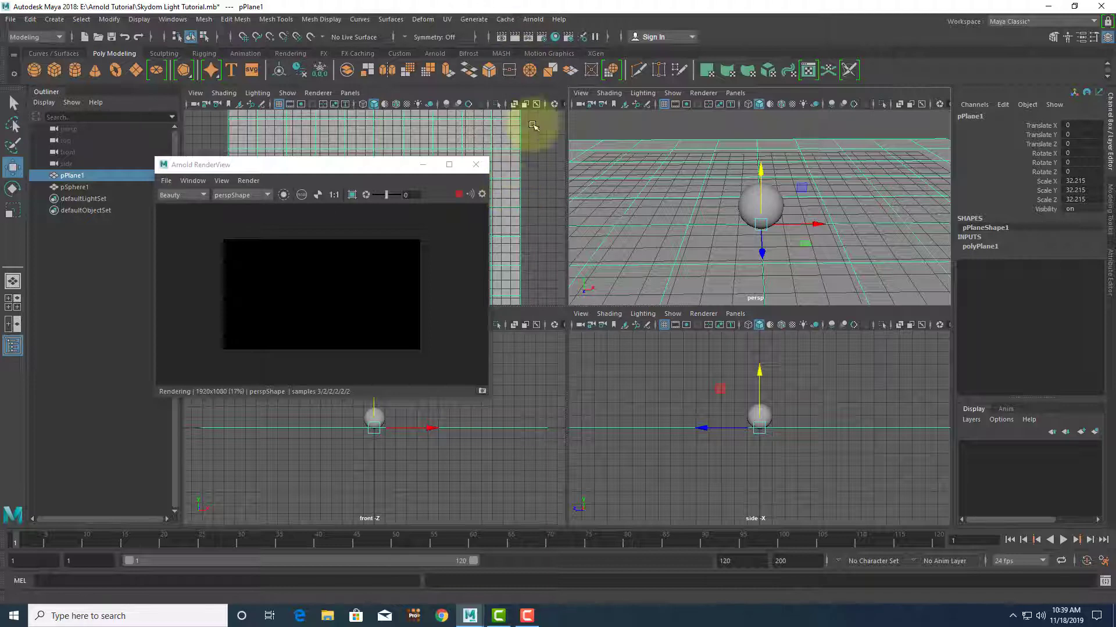
- Compare the available Arnold light types with Maya's standard light types
click(536, 21)
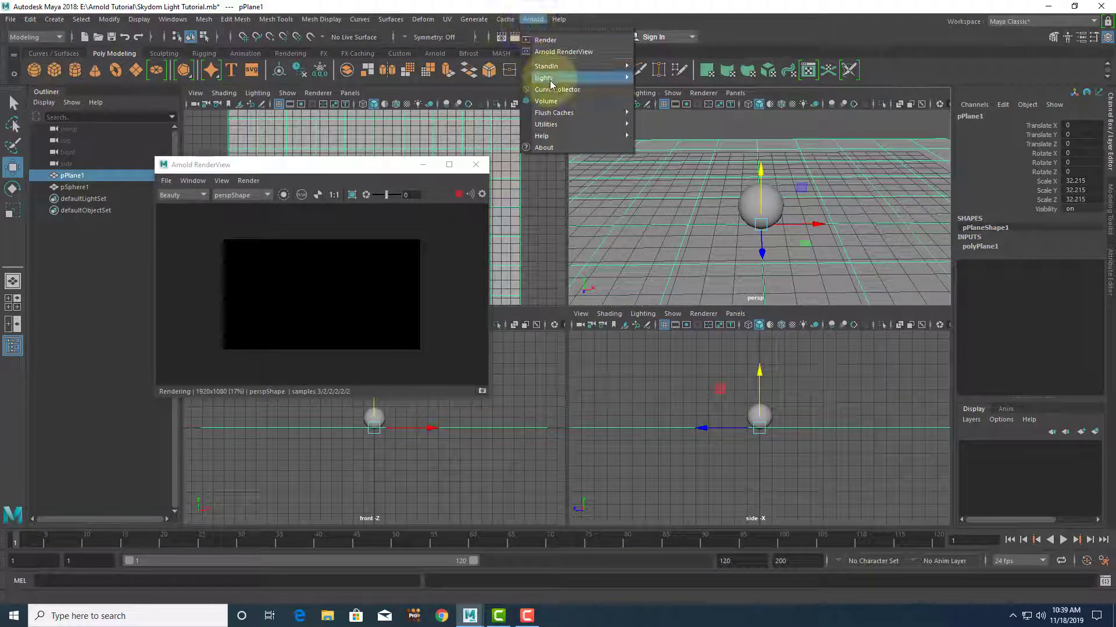
mouse_move(551, 79)
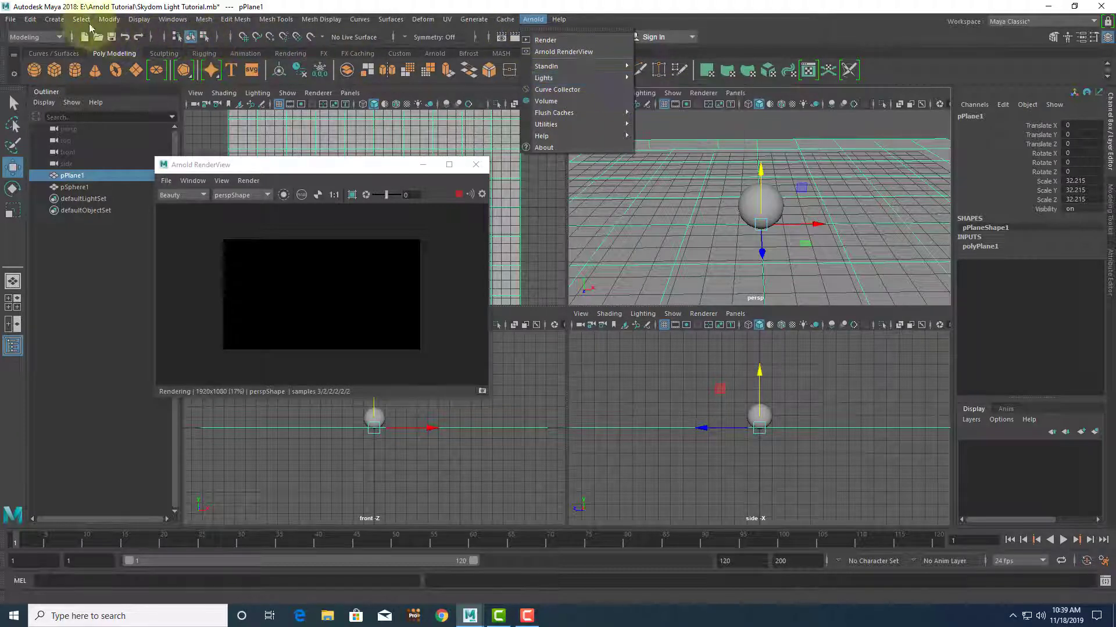
click(56, 21)
click(55, 20)
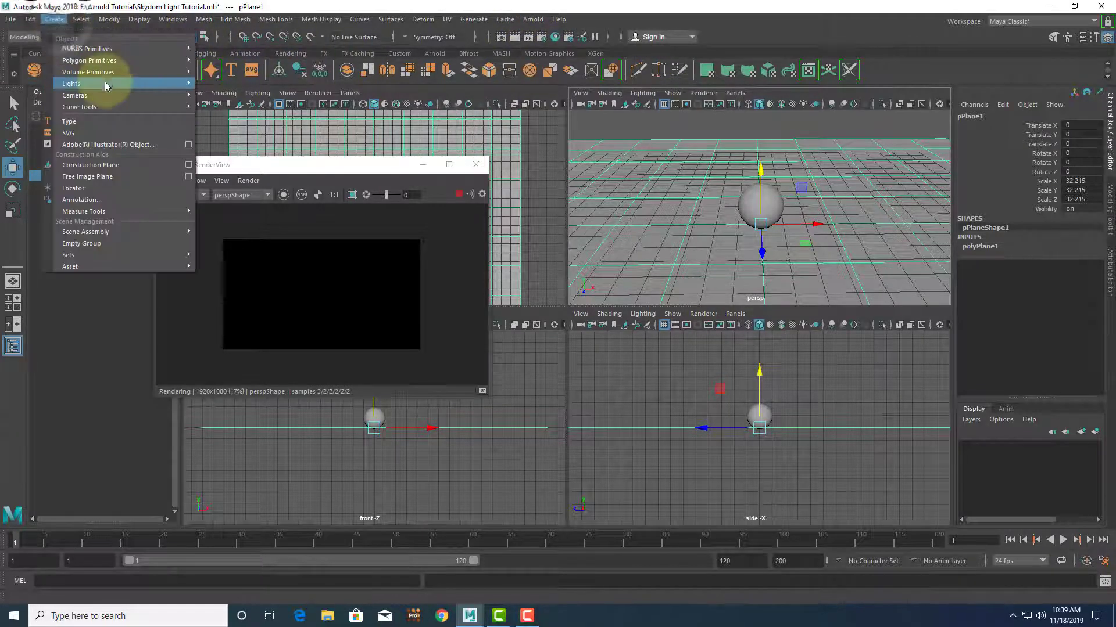
mouse_move(107, 84)
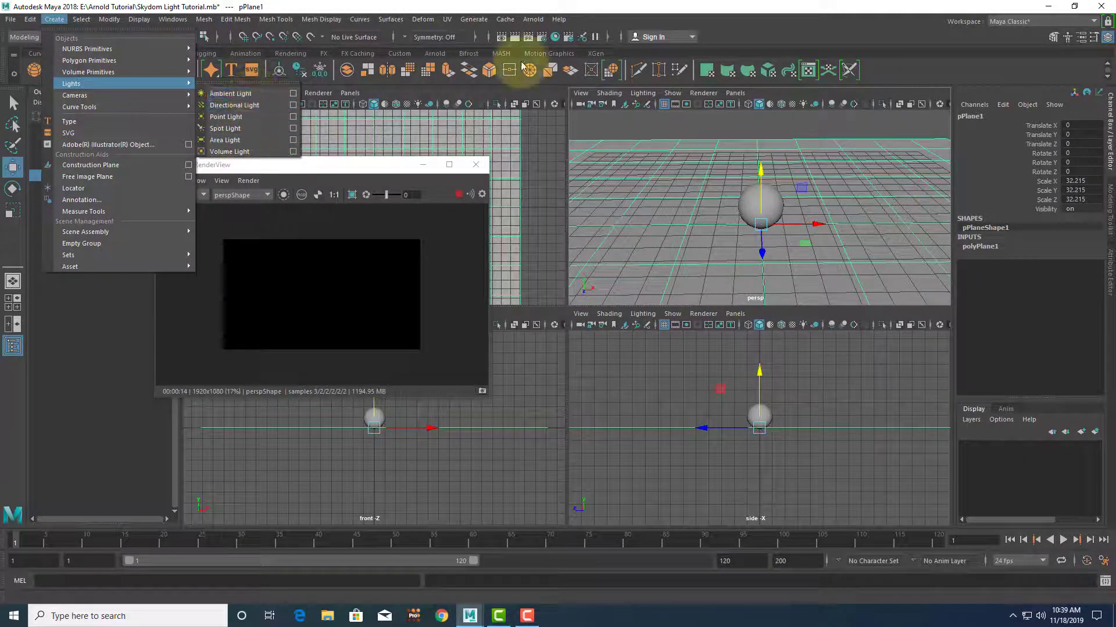
click(538, 23)
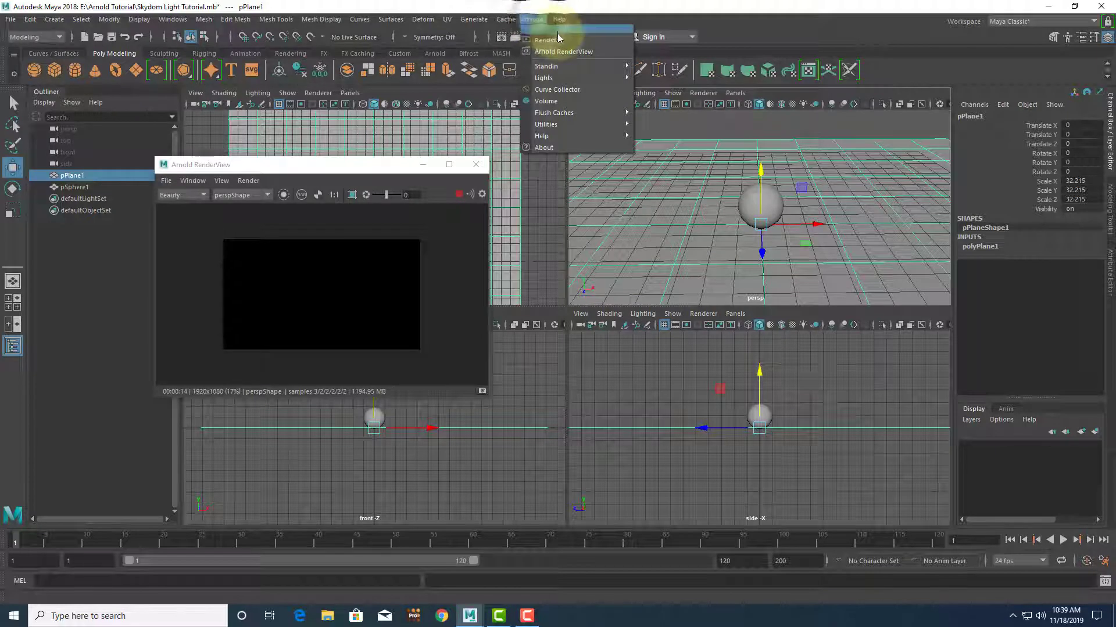
mouse_move(573, 78)
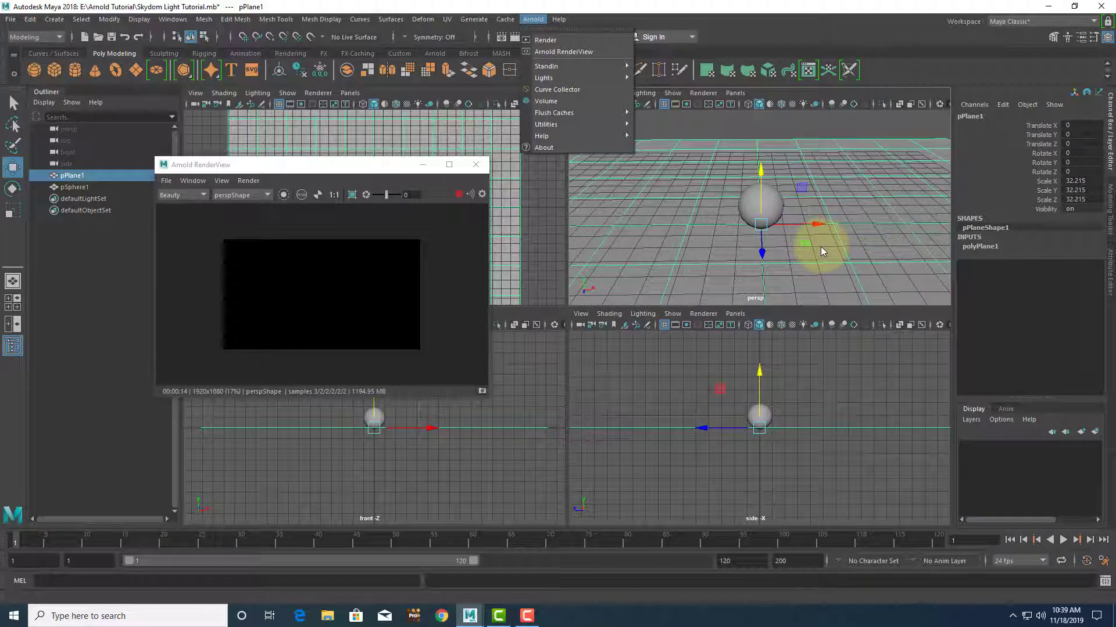
- Add an Arnold Skydome Light to the scene and inspect its lighting on the sphere and plane in the render preview
click(533, 20)
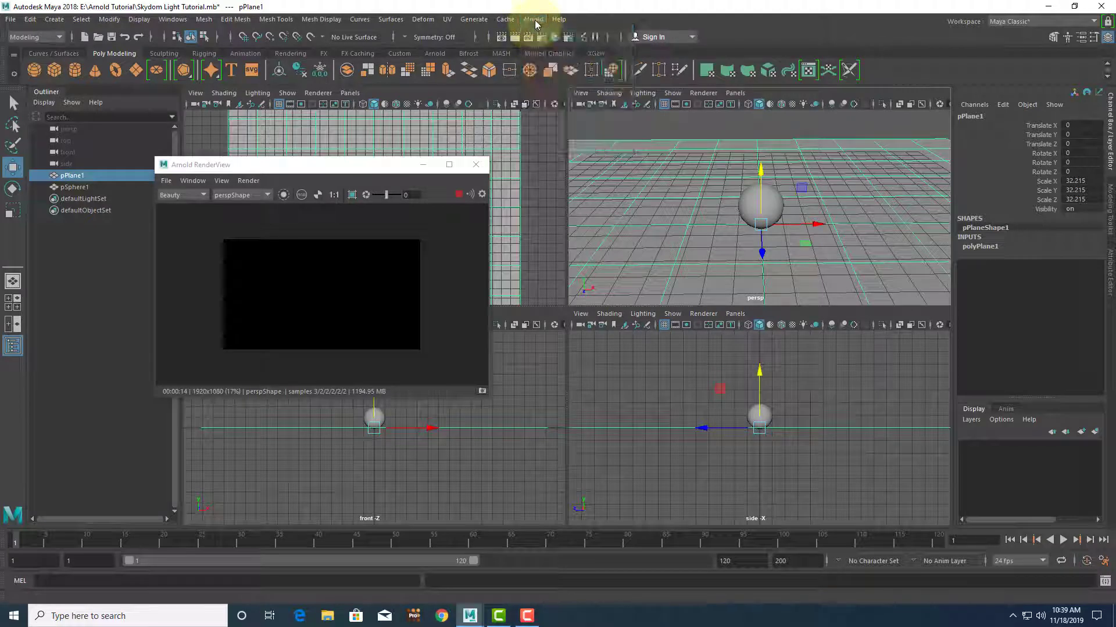
click(533, 21)
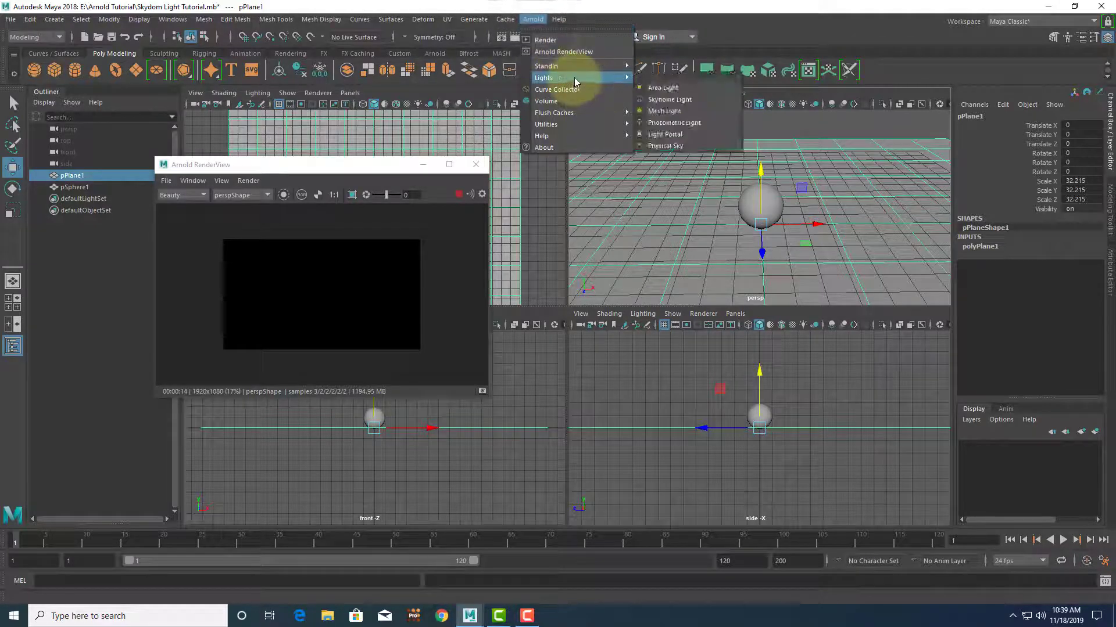
click(688, 100)
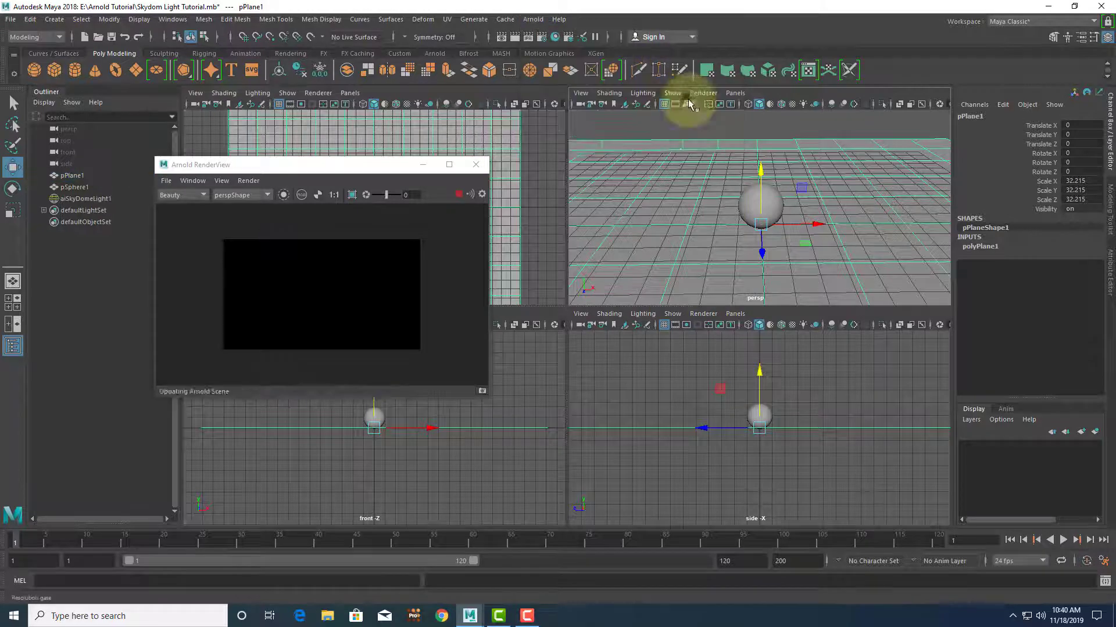
scroll(294, 288, up, 1)
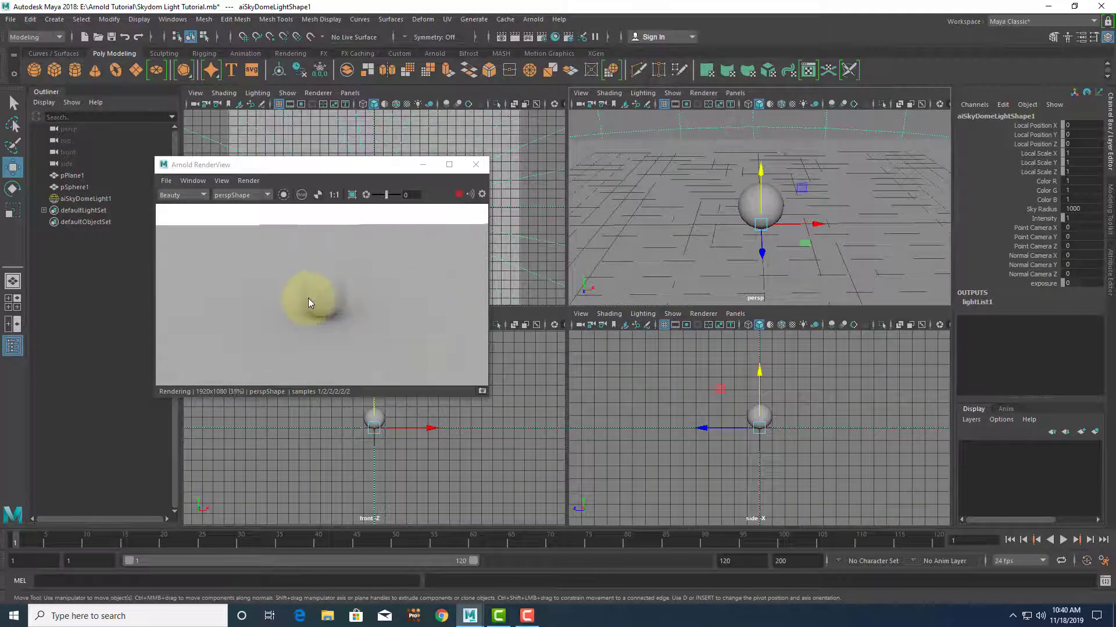
scroll(311, 294, down, 1)
scroll(369, 284, down, 1)
scroll(370, 285, up, 2)
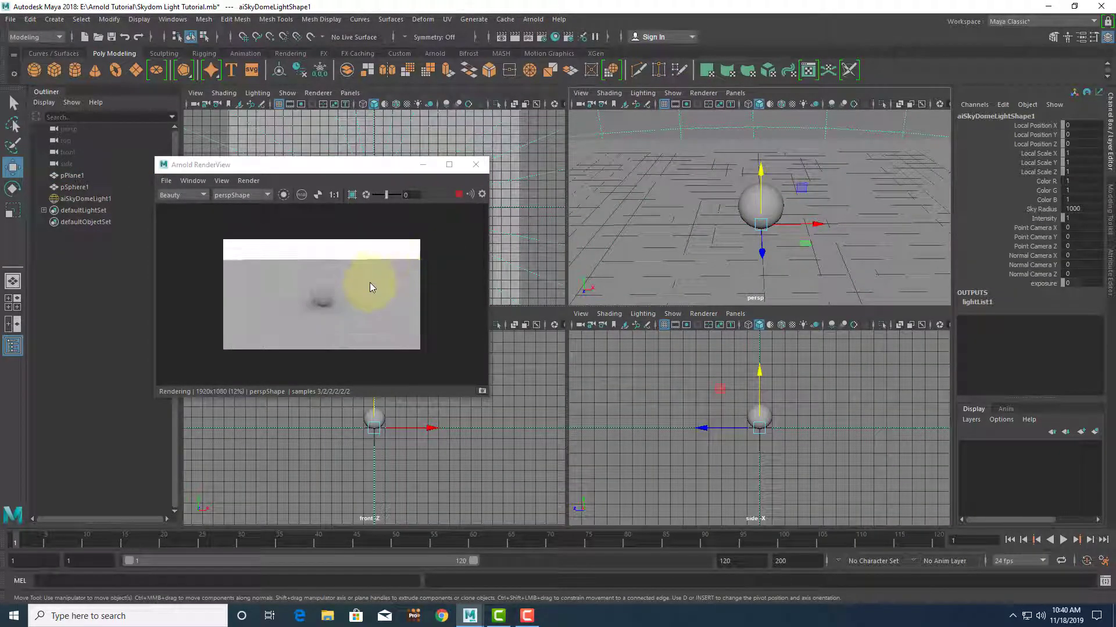
scroll(370, 284, down, 1)
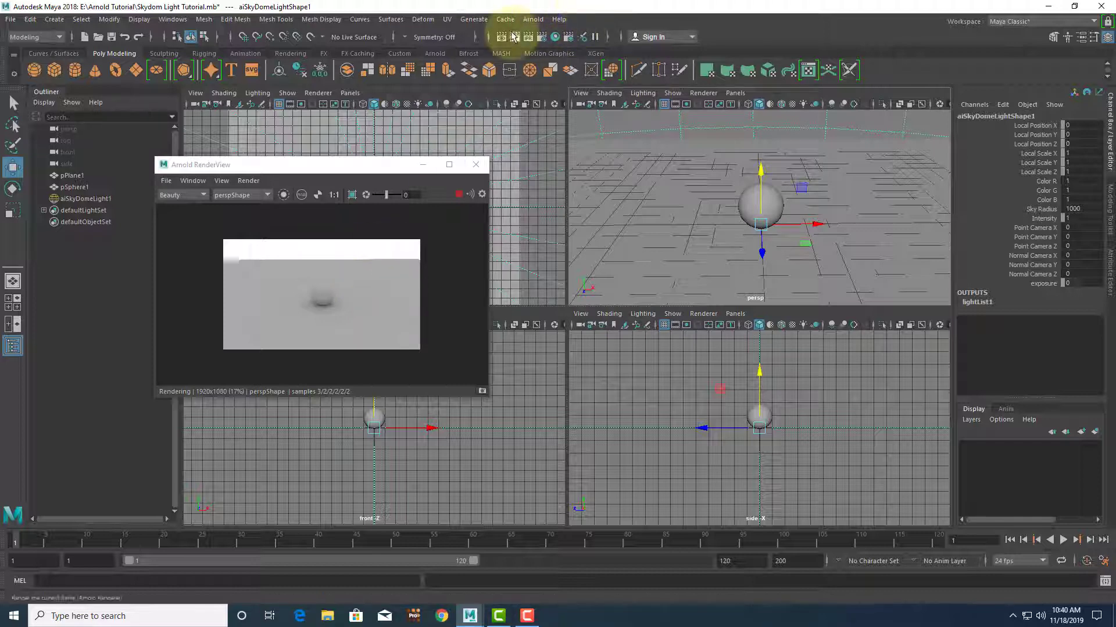
- Select the ground plane and reframe the perspective camera at an angle around the sphere for the live render
click(533, 20)
mouse_move(601, 67)
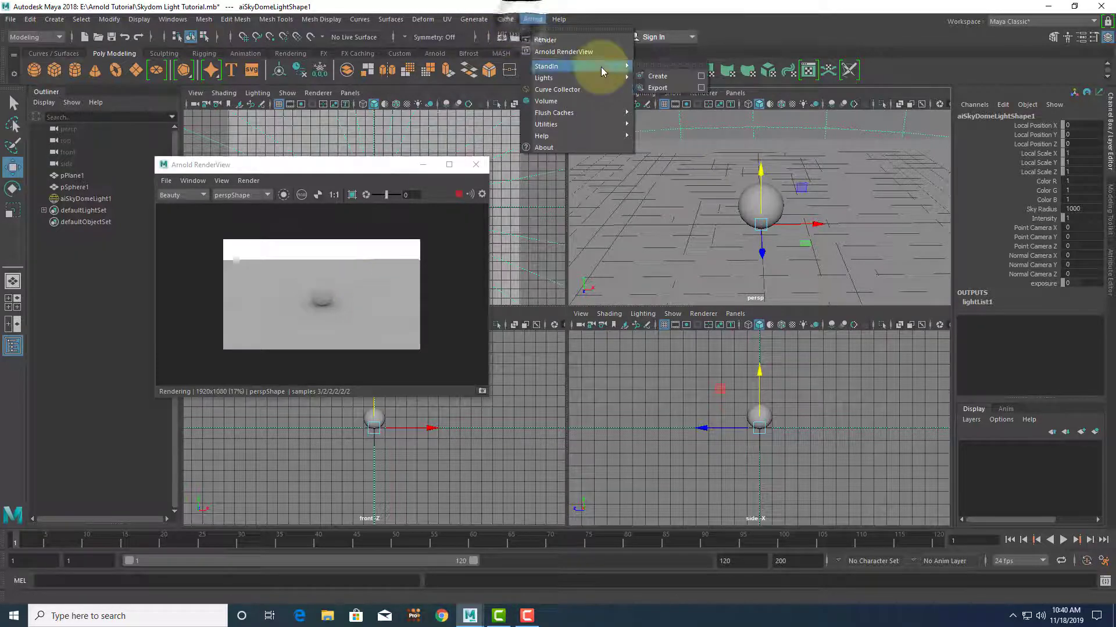
click(834, 208)
scroll(683, 262, down, 2)
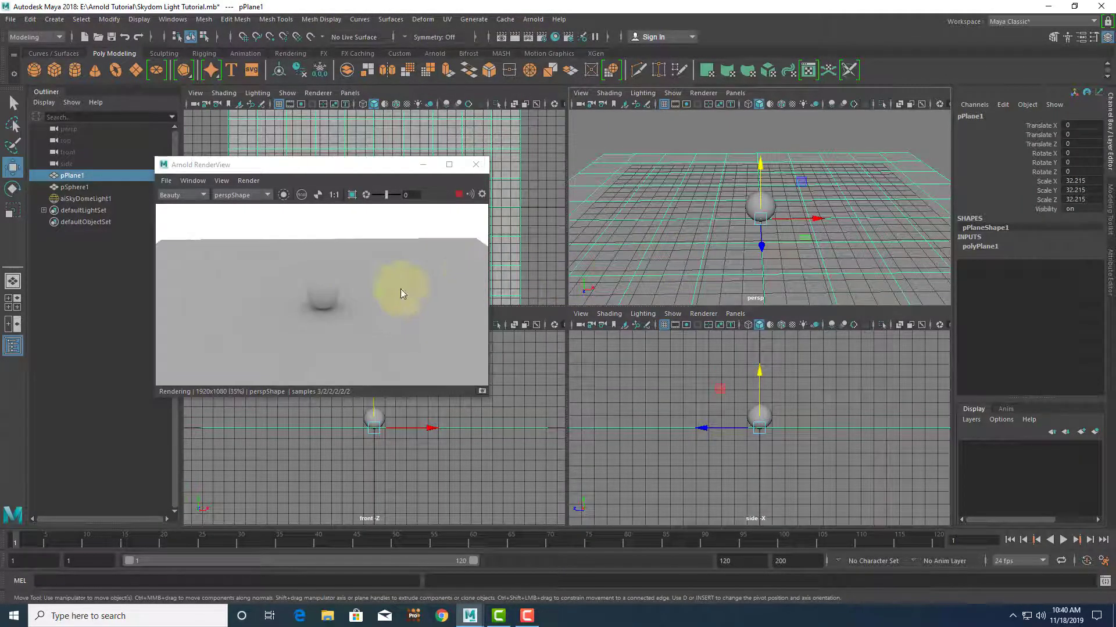
scroll(627, 241, down, 3)
alt+drag(720, 218, 796, 244)
scroll(799, 244, up, 5)
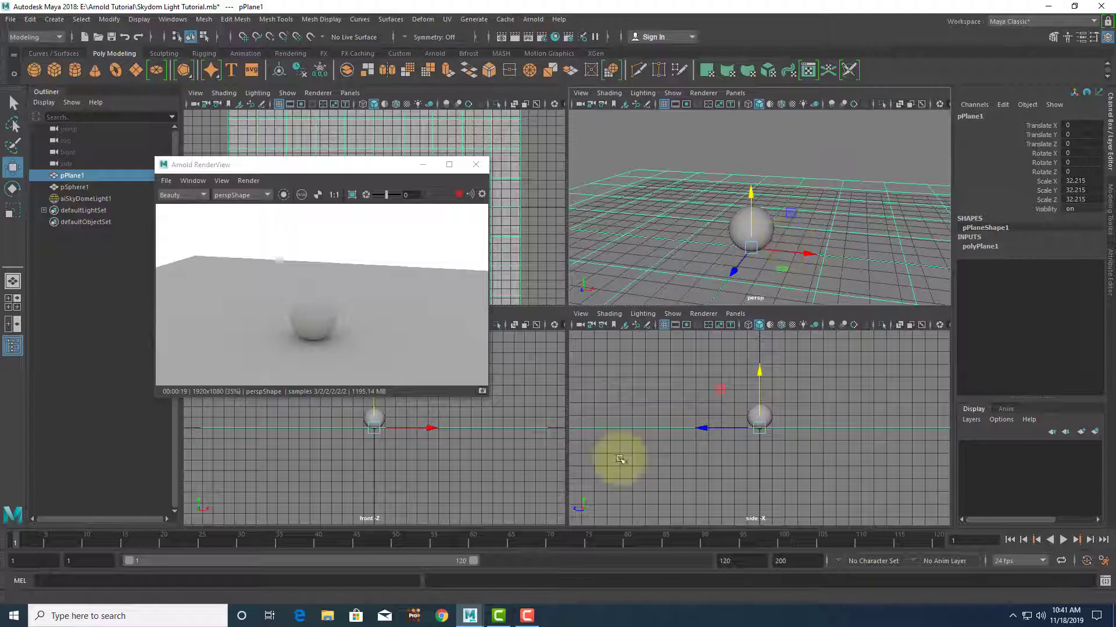
- Switch to Chrome, search Google for "hdri haven" and open the HDRI Haven website
click(448, 624)
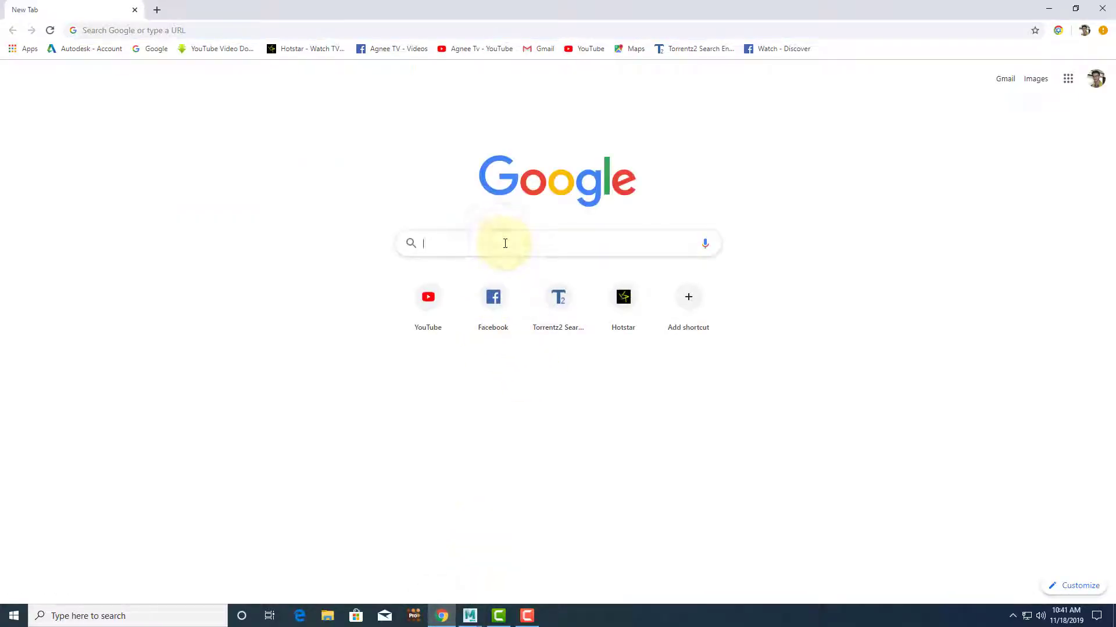
text(Hdri)
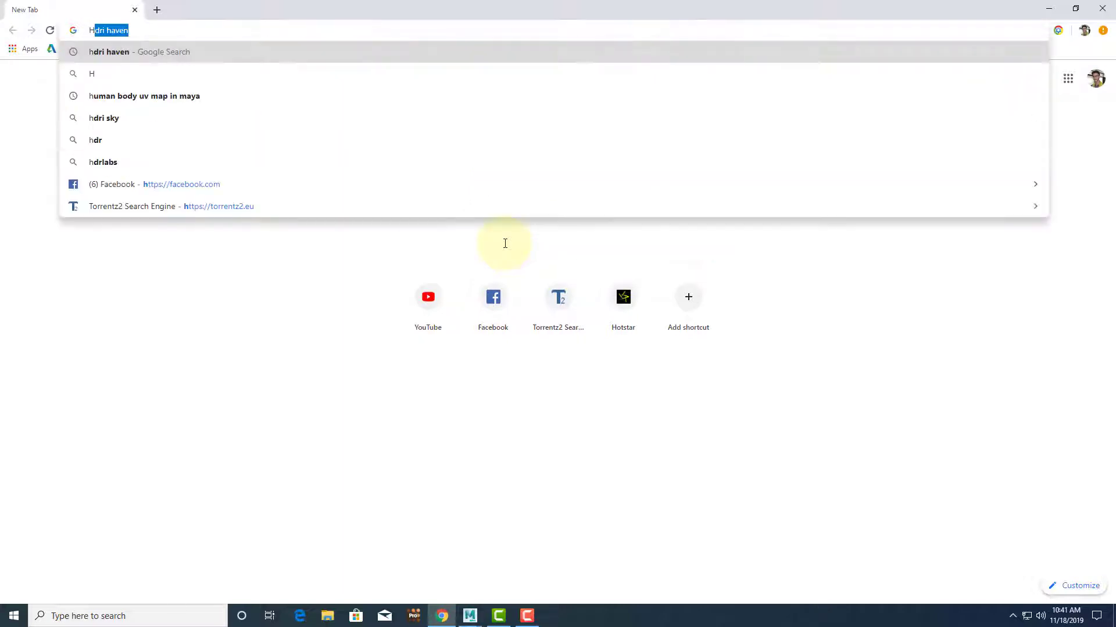
text( Free)
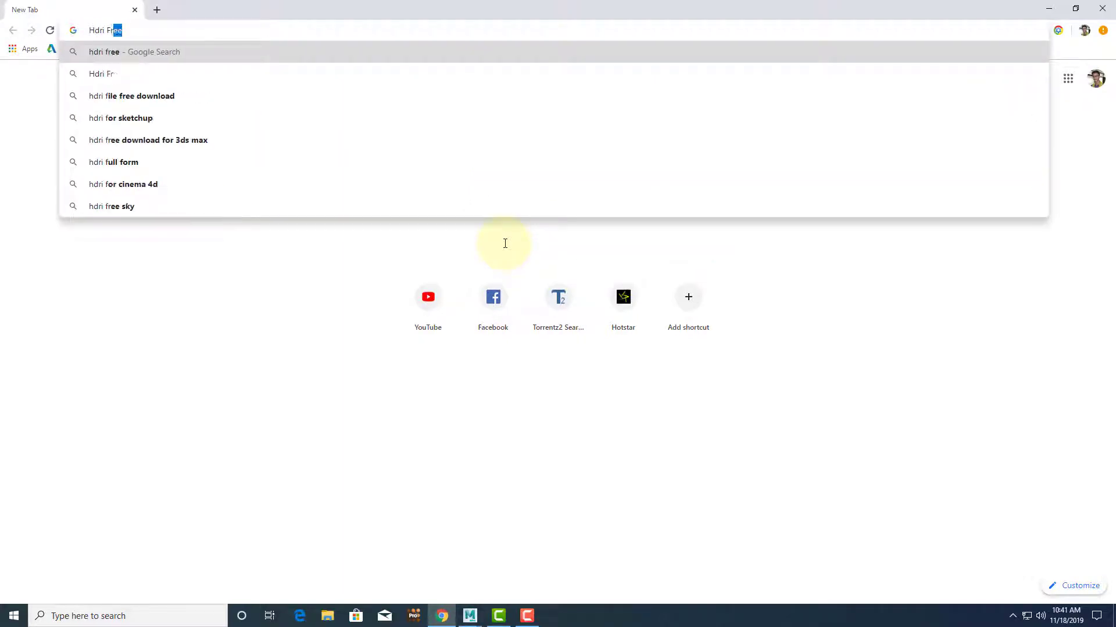
key(BackSpace)
key(BackSpace)
key(BackSpace)
key(BackSpace)
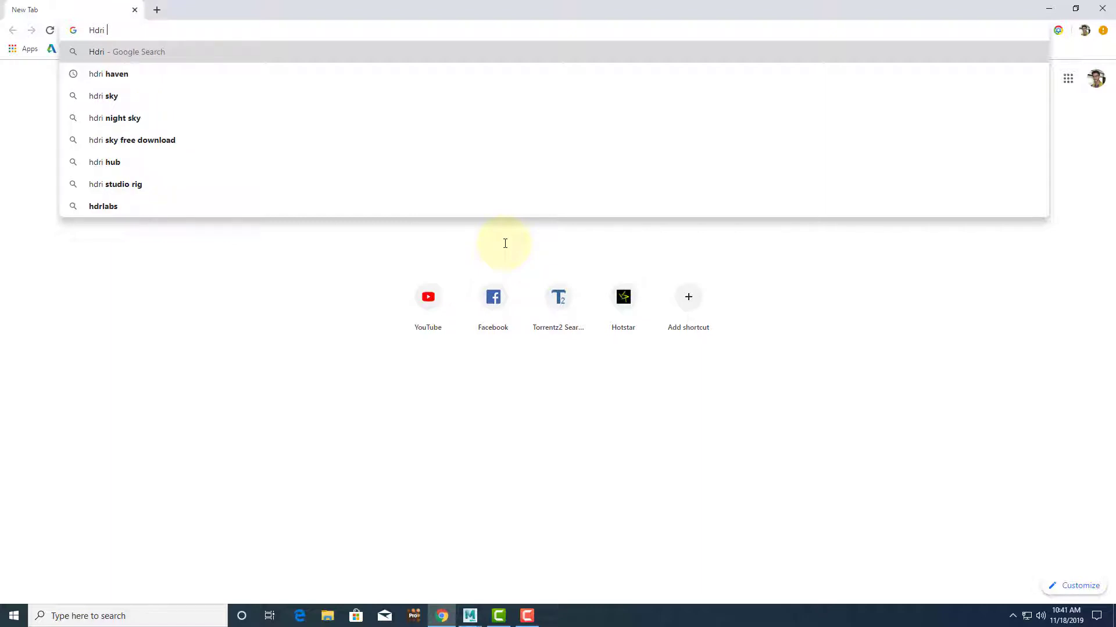
click(167, 72)
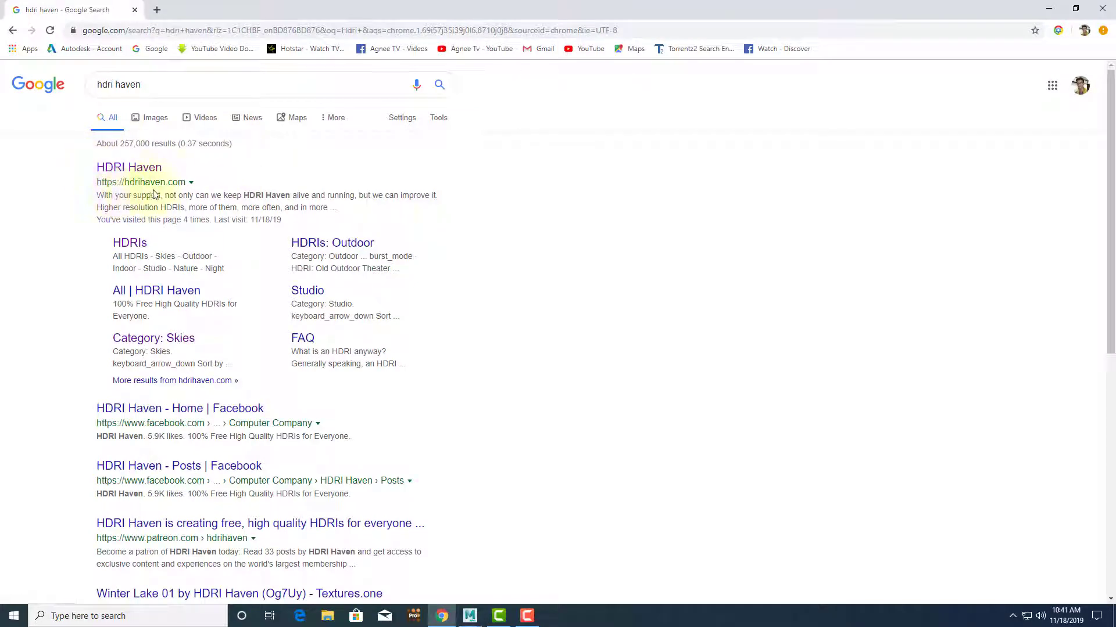
click(139, 174)
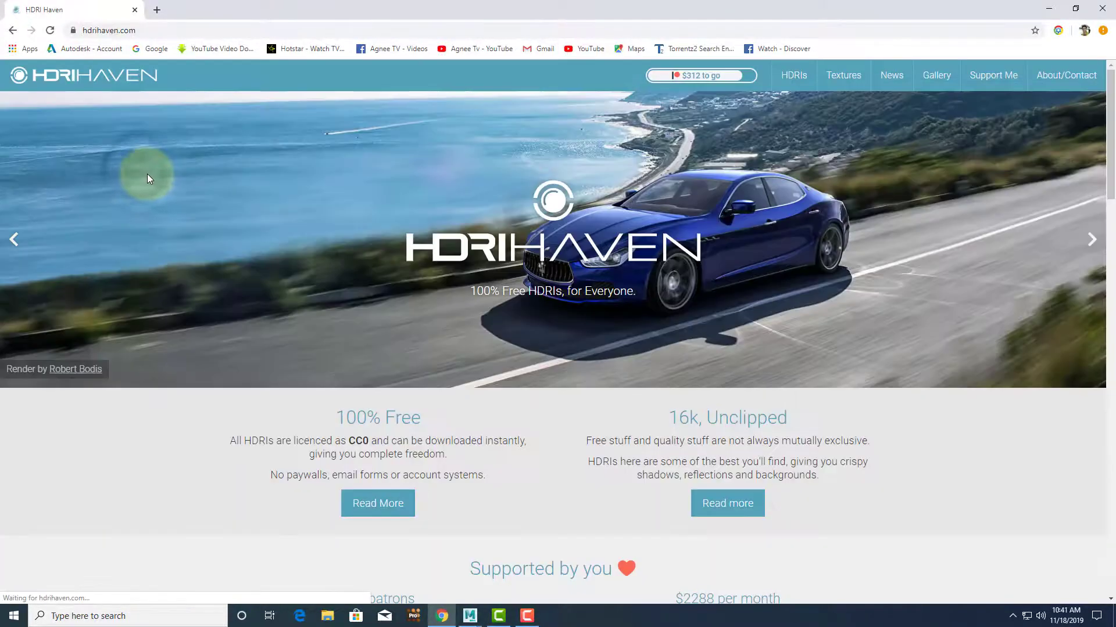
- Open HDRI Haven's collection of 200+ HDRIs and browse the latest HDRIs
scroll(588, 282, down, 4)
scroll(588, 283, down, 9)
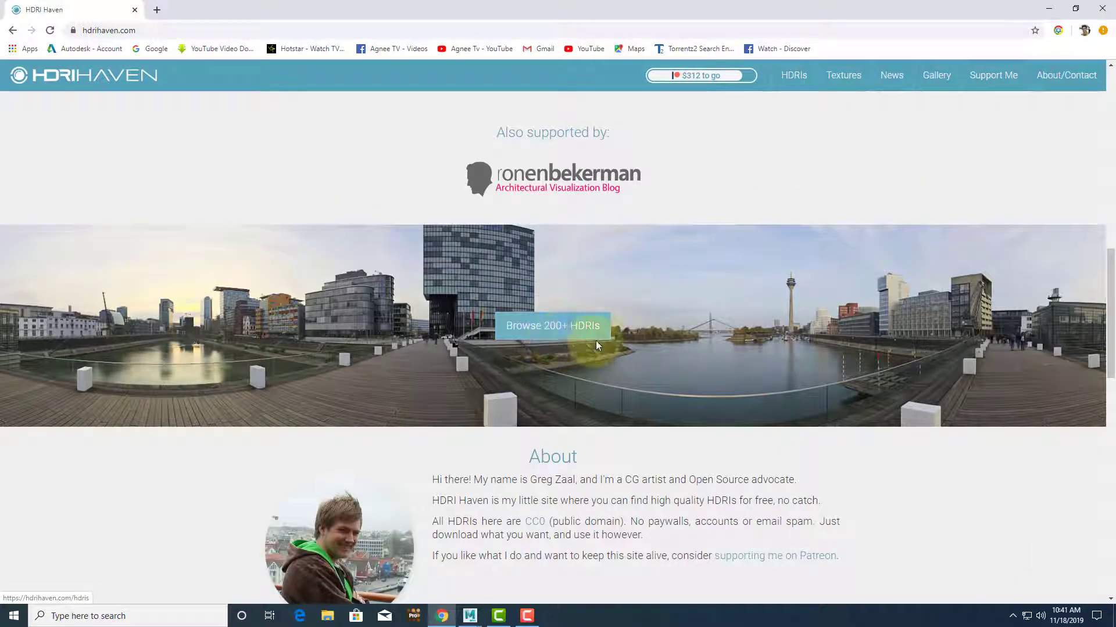
click(558, 334)
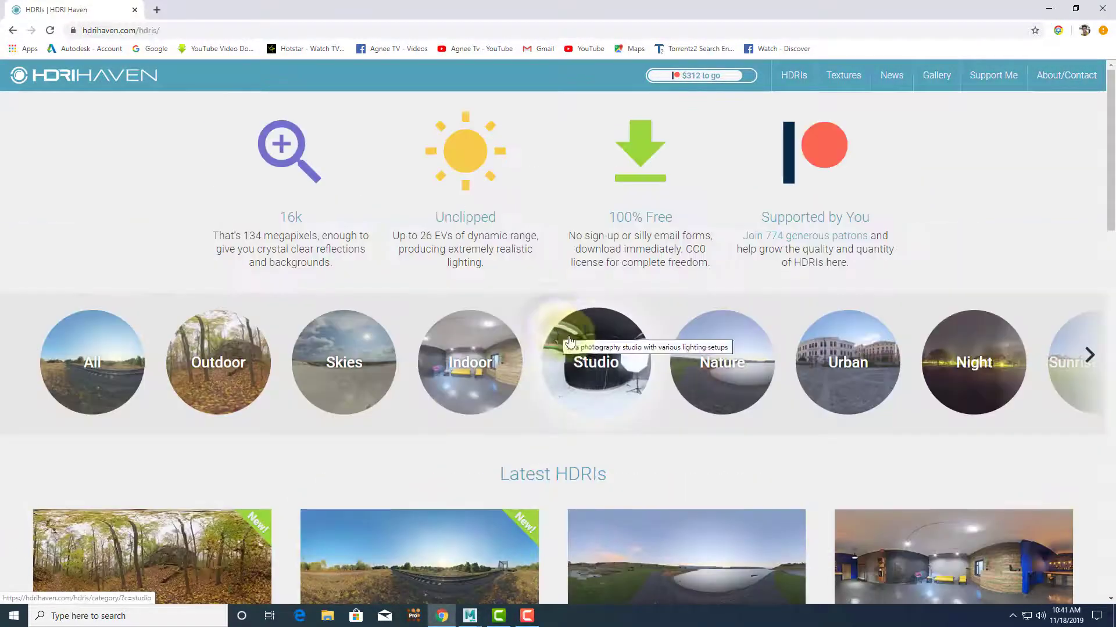
scroll(635, 334, down, 3)
scroll(635, 334, down, 10)
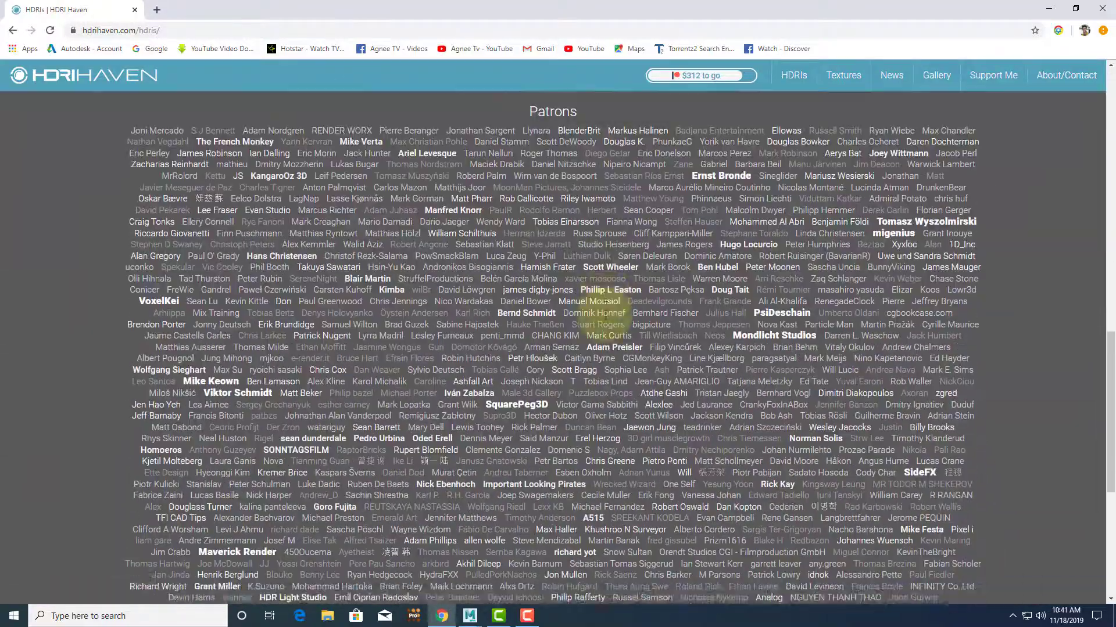
scroll(605, 303, up, 12)
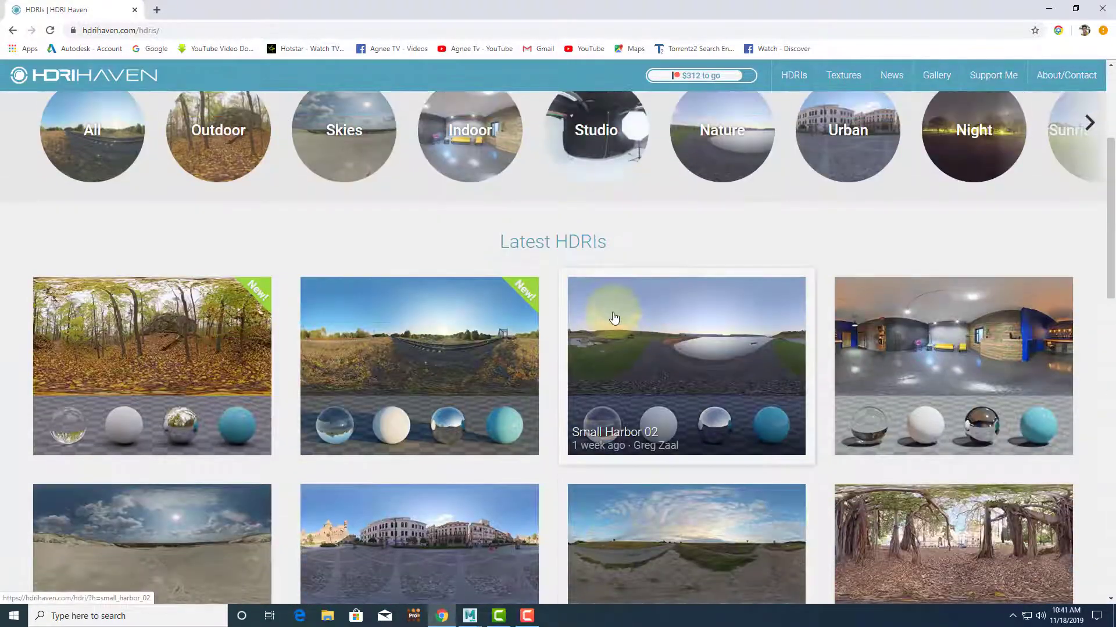
- Look into the Skies category, return to the HDRI collection and browse its row of categories
scroll(614, 318, up, 3)
click(343, 305)
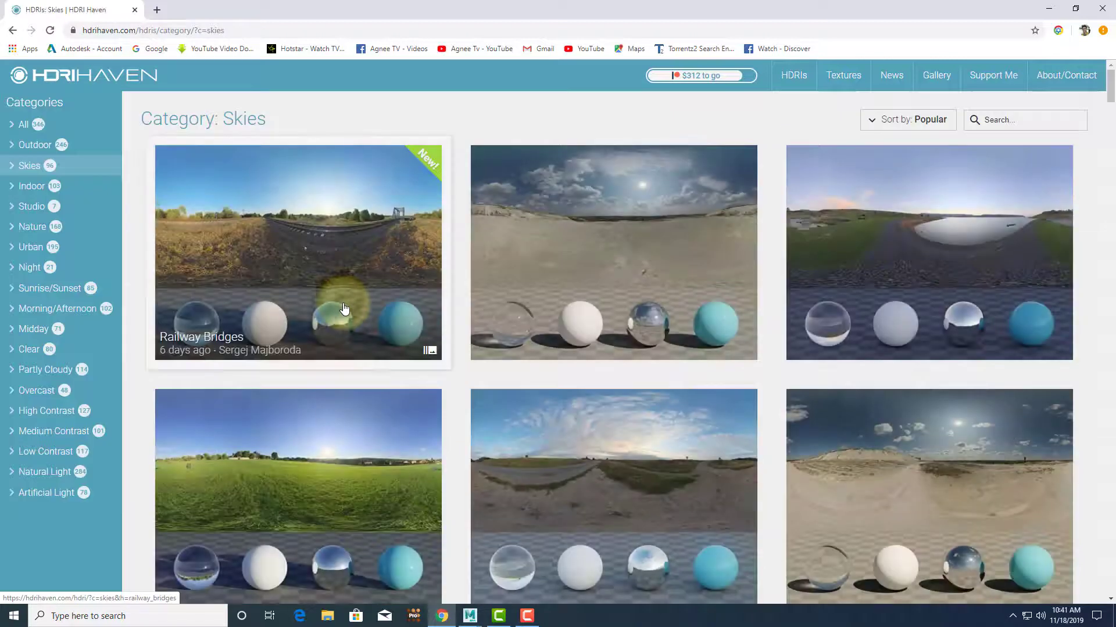
click(12, 31)
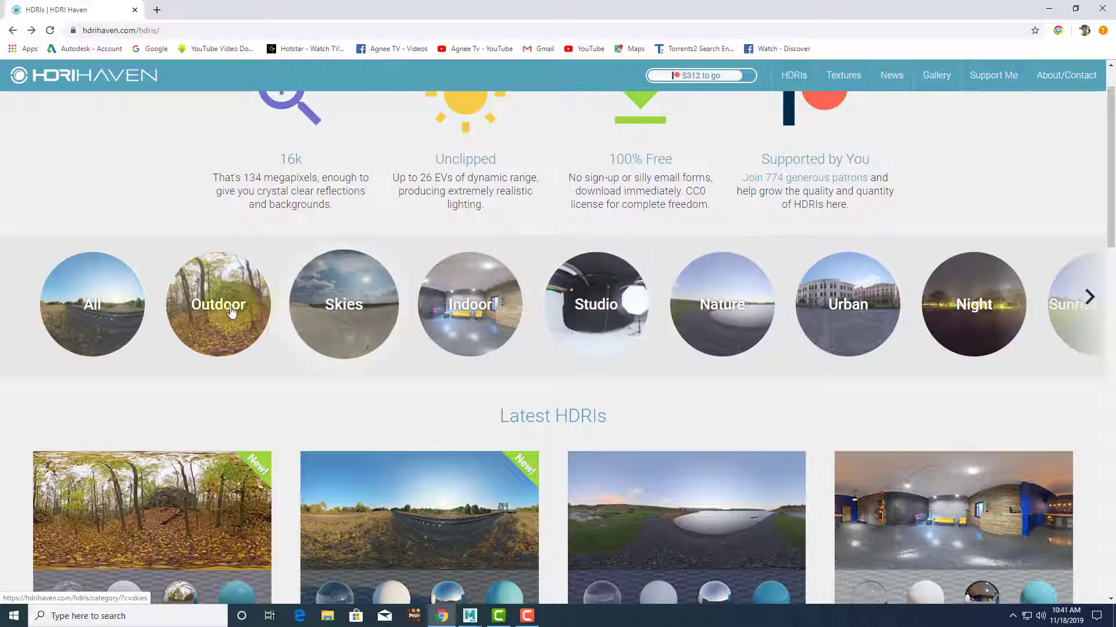
click(1101, 303)
click(1097, 302)
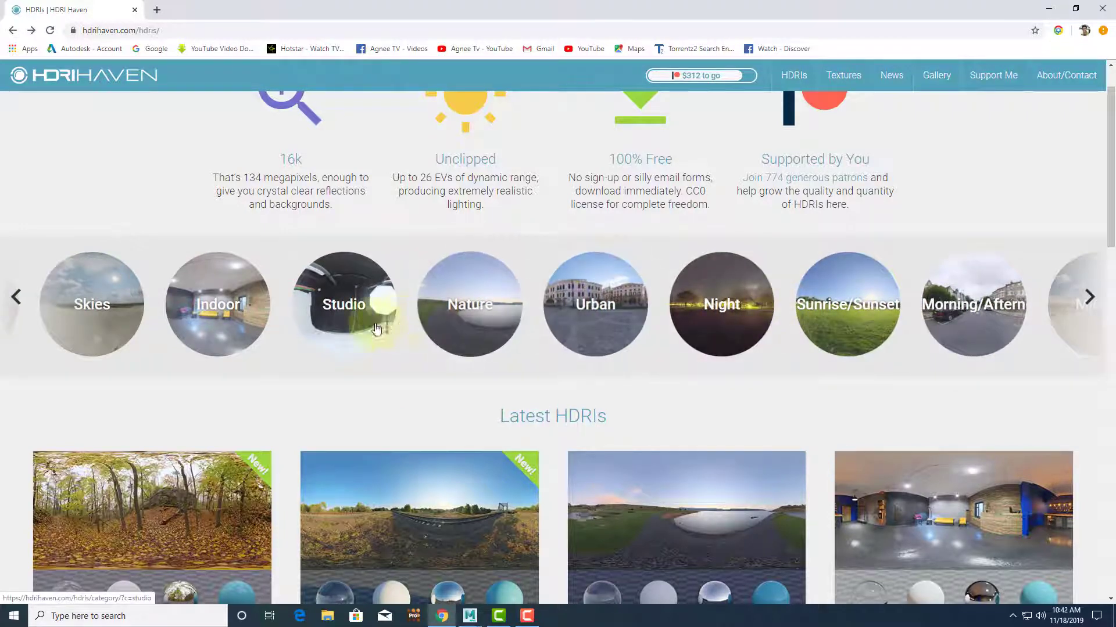
click(16, 297)
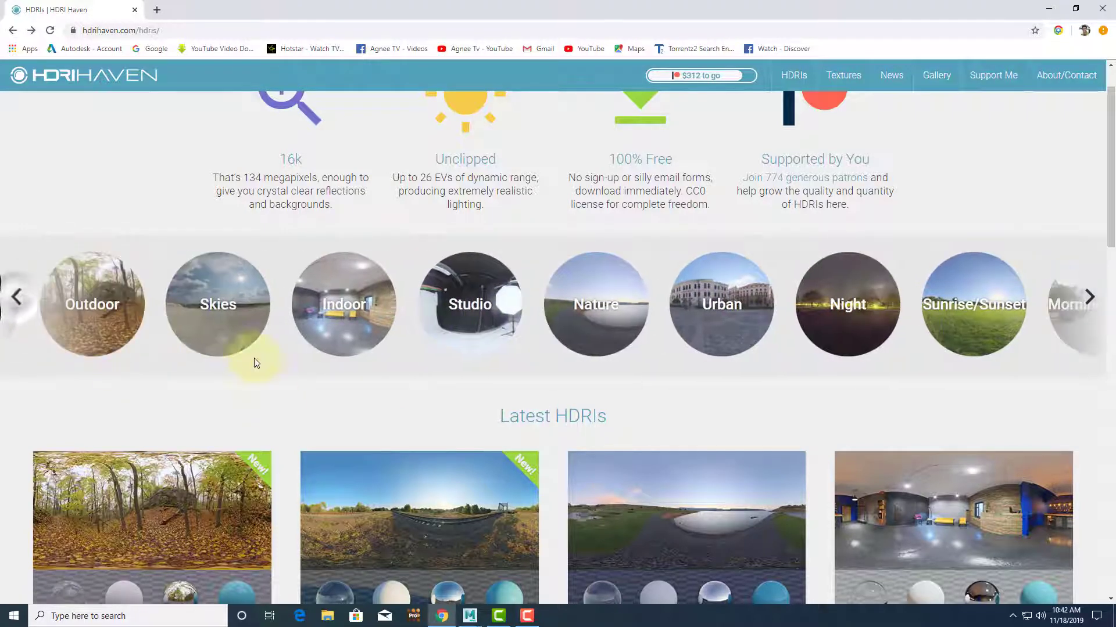
- Open the Small Harbor 02 HDRI from the Skies category and download its 2k HDR file
click(223, 317)
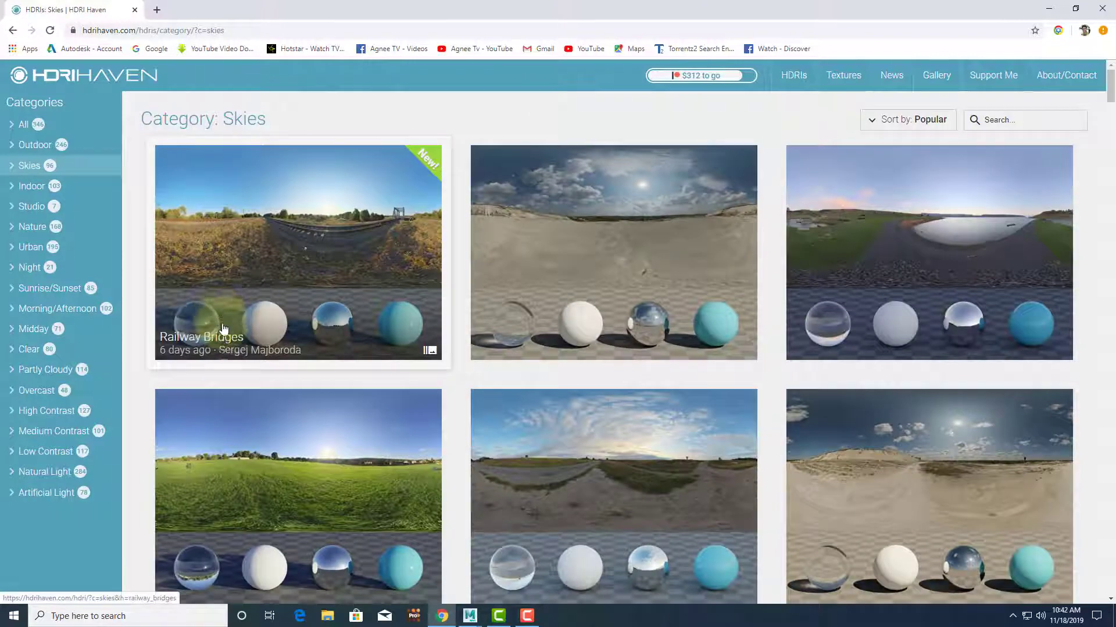
click(887, 266)
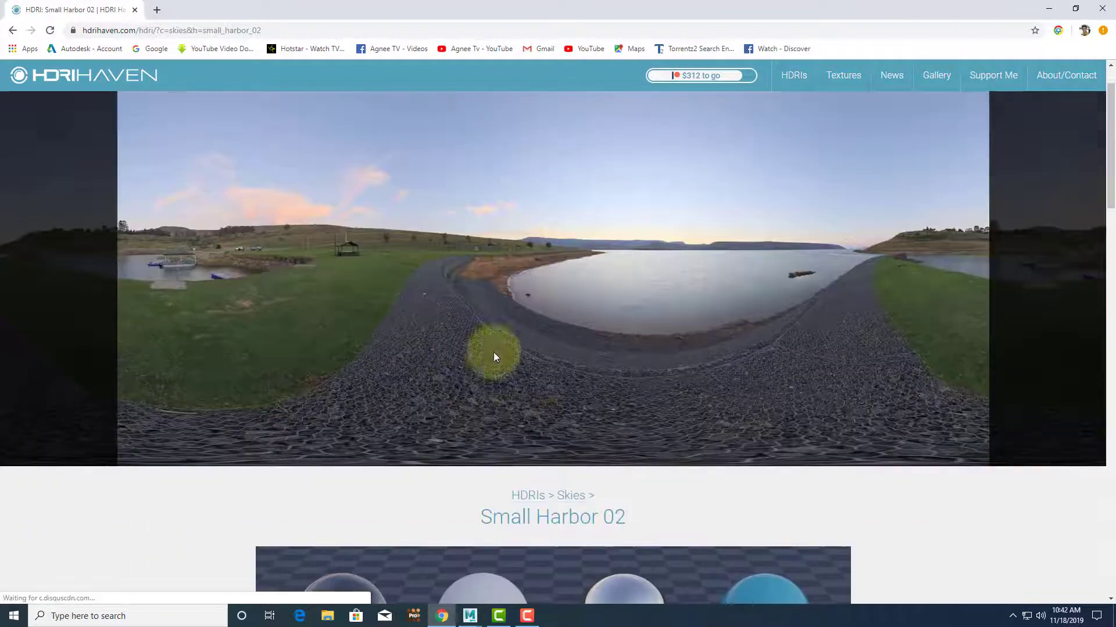
scroll(493, 355, down, 10)
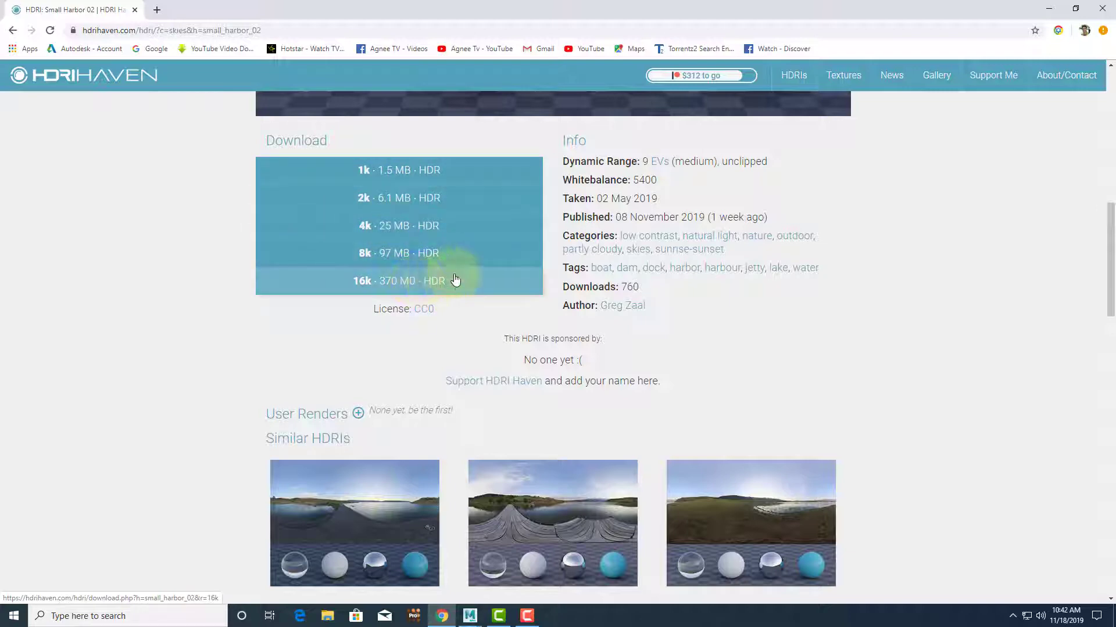
scroll(468, 276, up, 2)
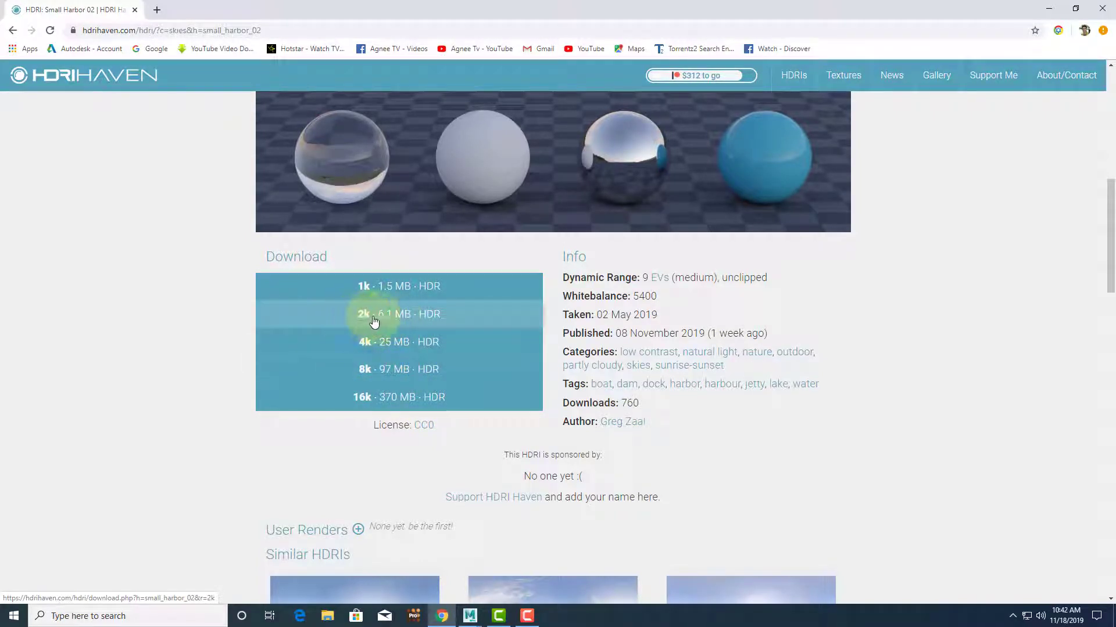
scroll(519, 222, up, 2)
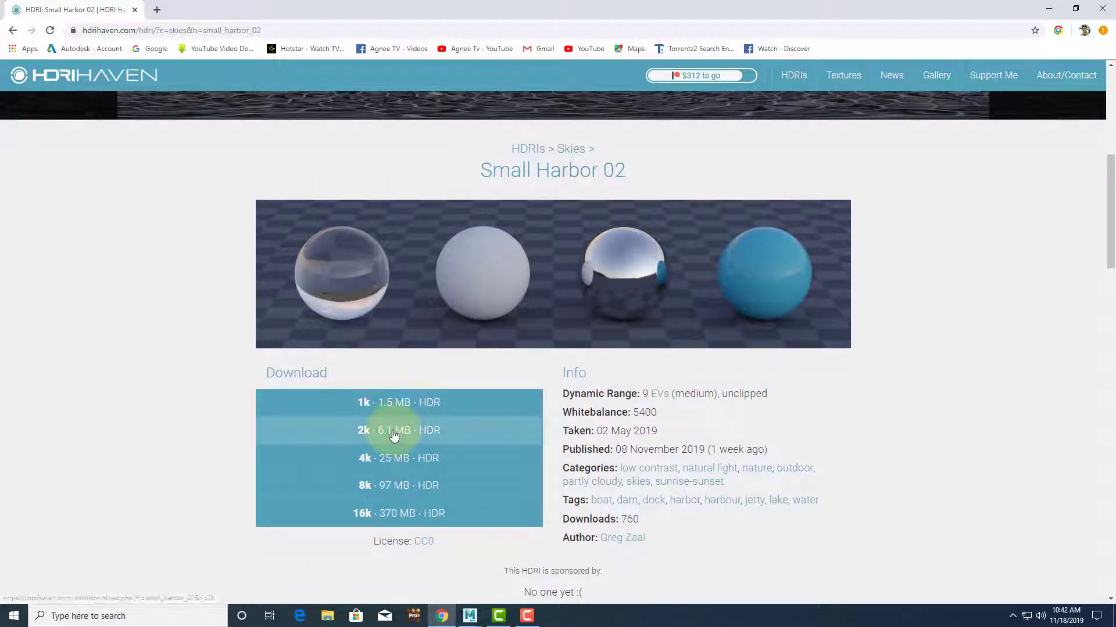
click(391, 428)
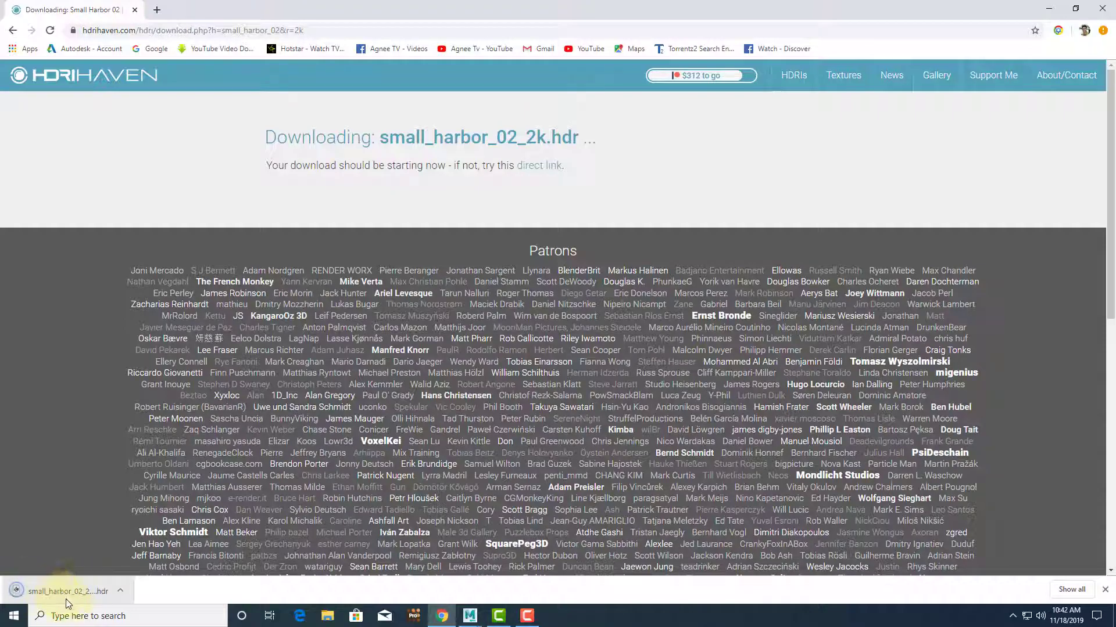
- Close Chrome, return to Maya, show the Skydome Light's shape attributes and close the Arnold RenderView
click(1104, 9)
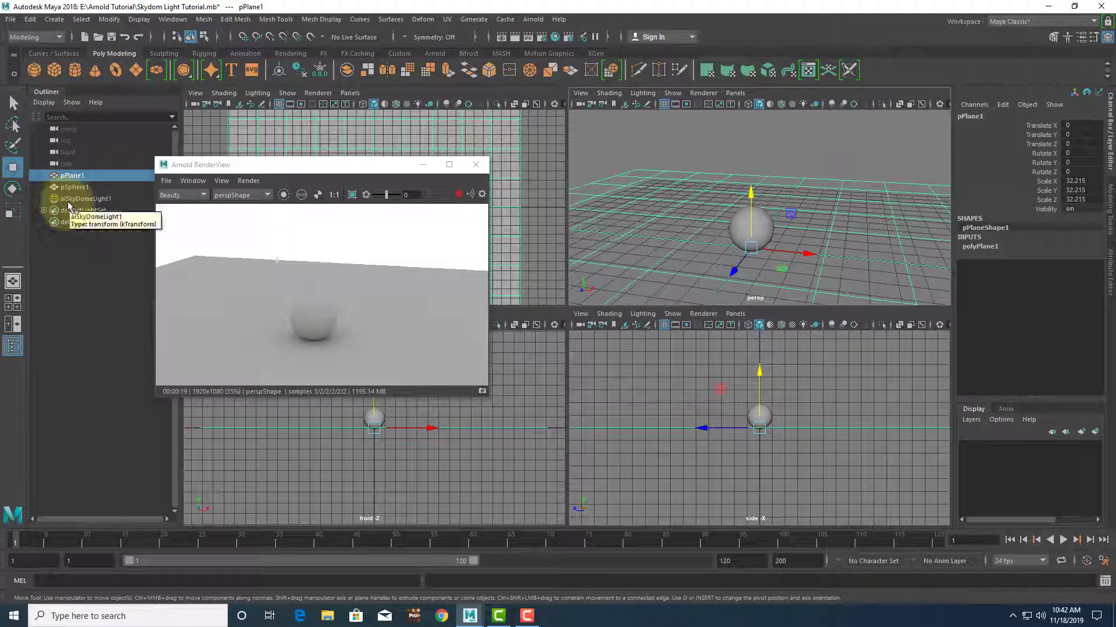
click(74, 200)
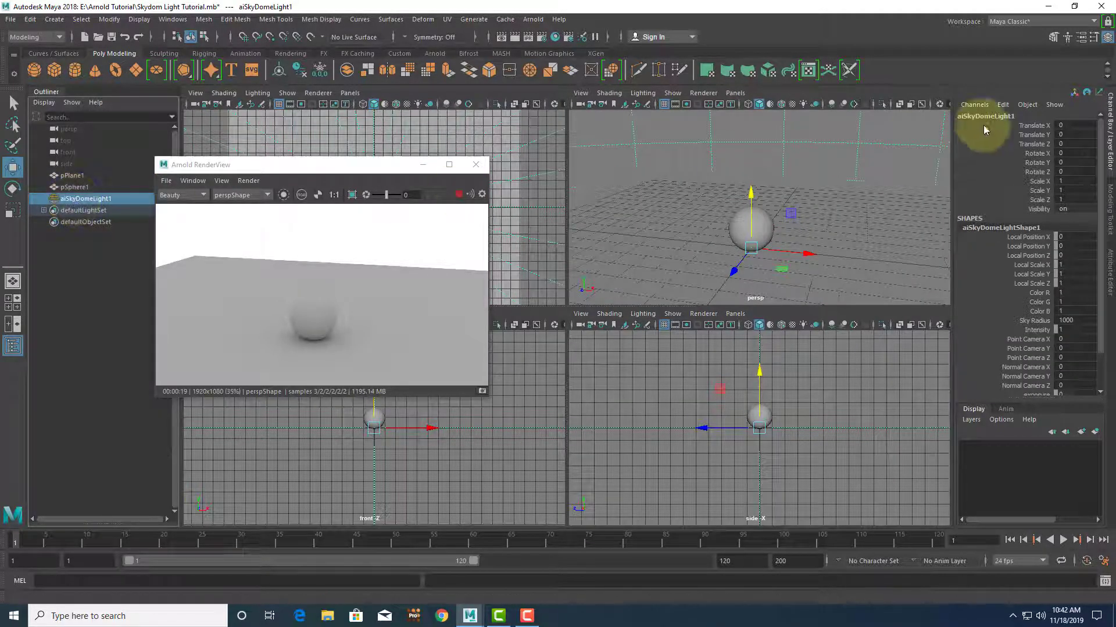
click(1111, 277)
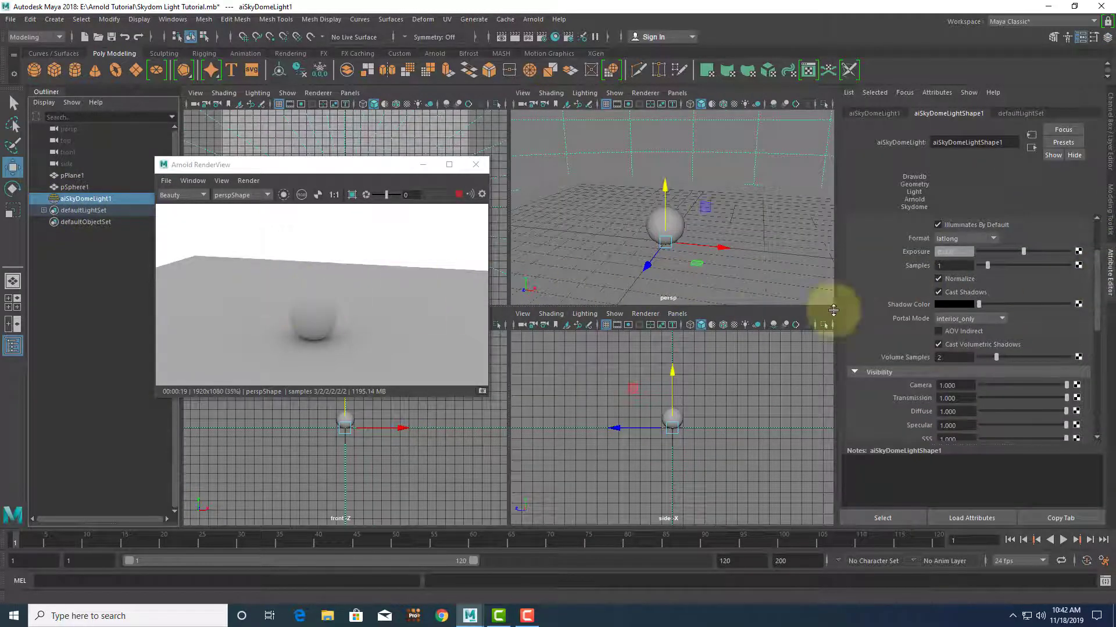
click(65, 176)
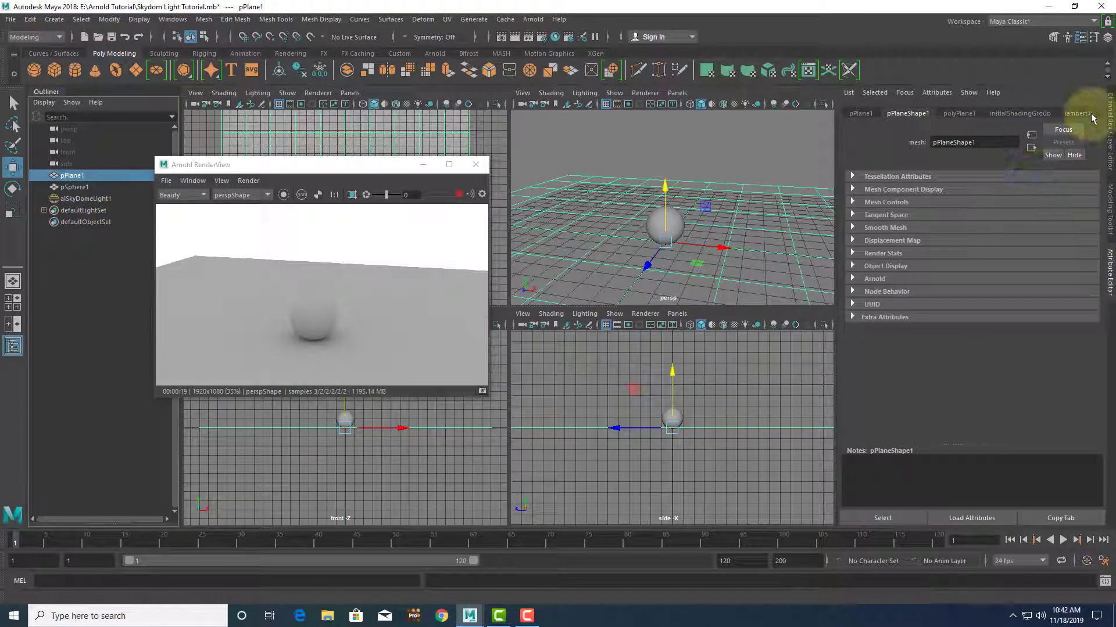
click(75, 200)
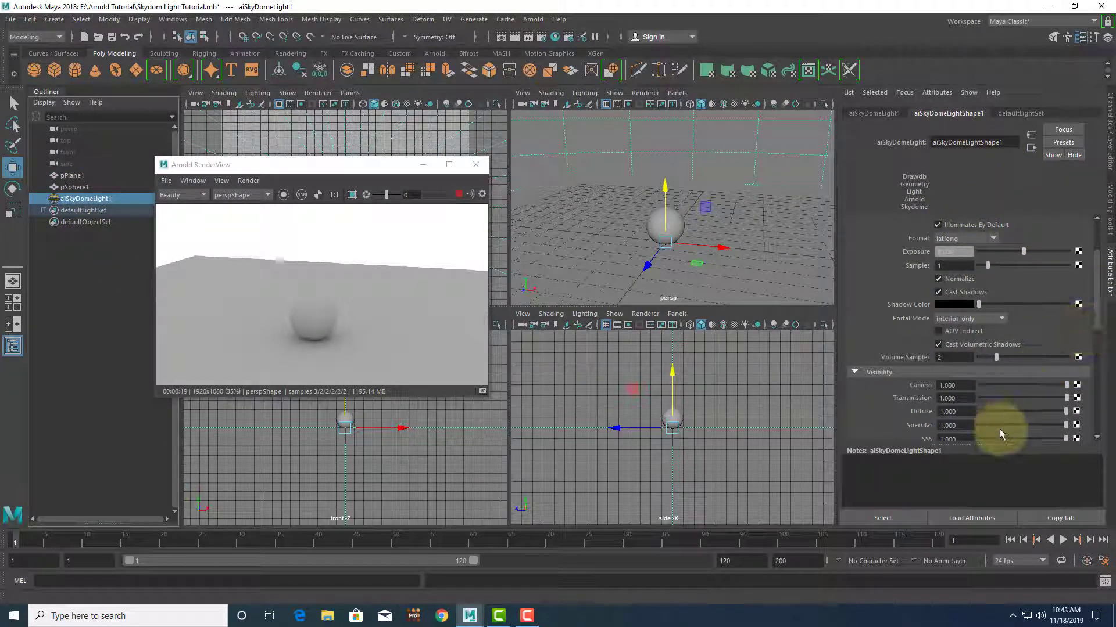
scroll(959, 278, up, 3)
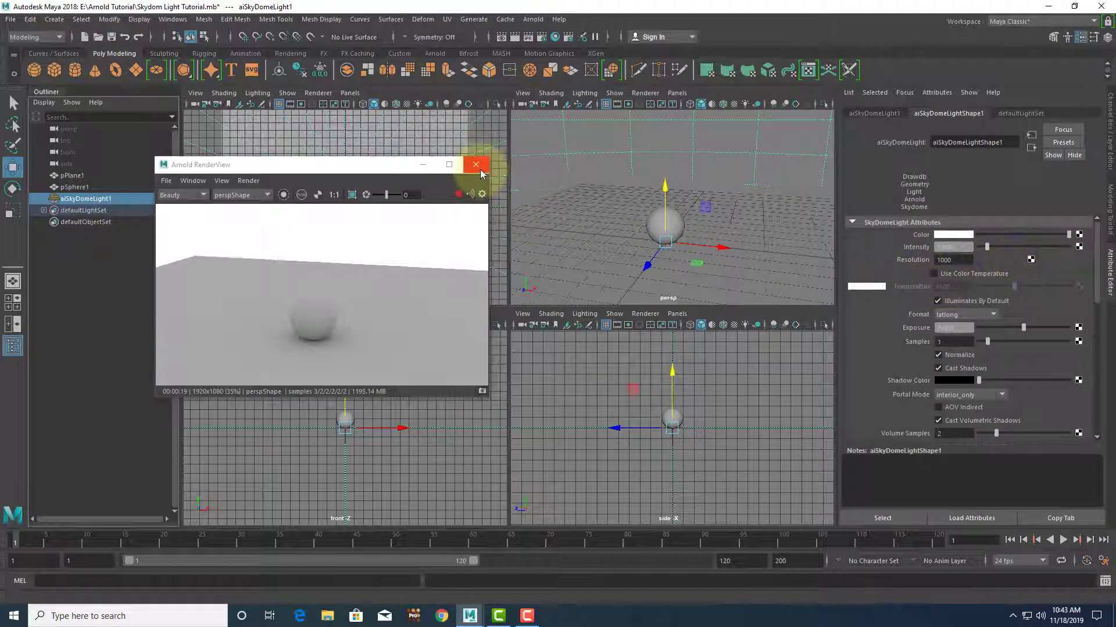
click(475, 164)
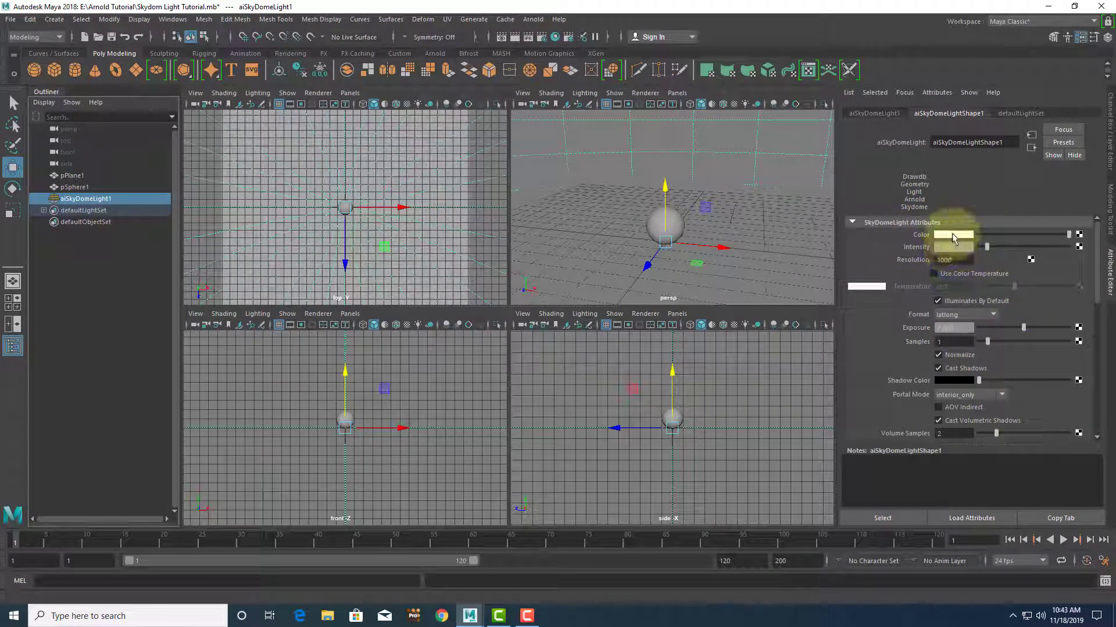
- Connect a File texture node to the Skydome Light's Color attribute
click(1078, 235)
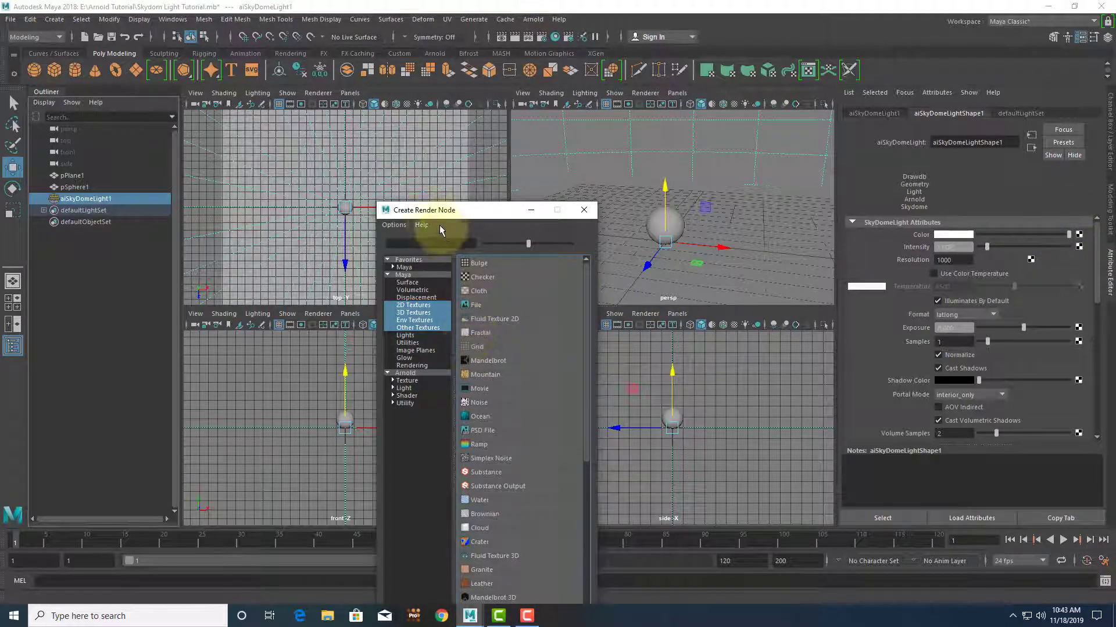
drag(430, 216, 400, 131)
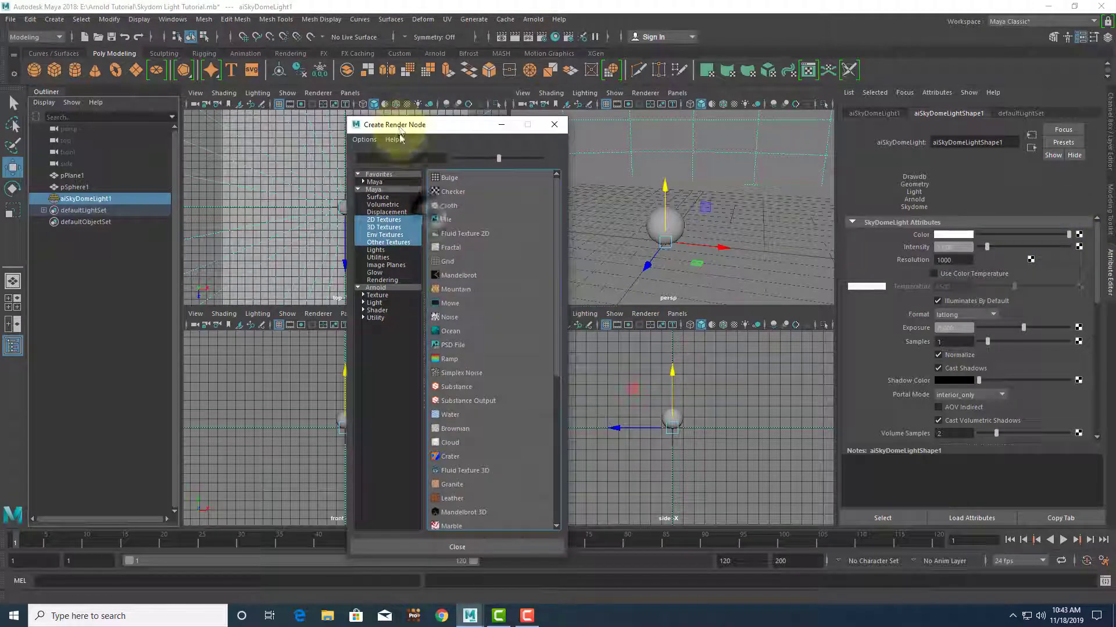
click(445, 221)
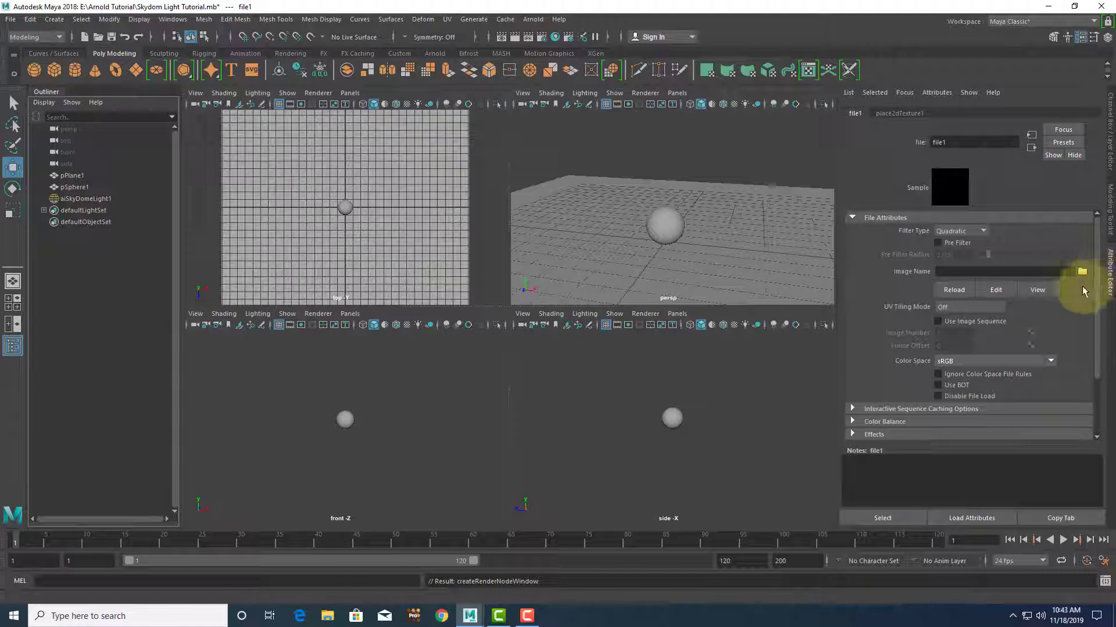
- Load small_harbor_02_2k.hdr from the Downloads folder as the File texture's image
click(1082, 272)
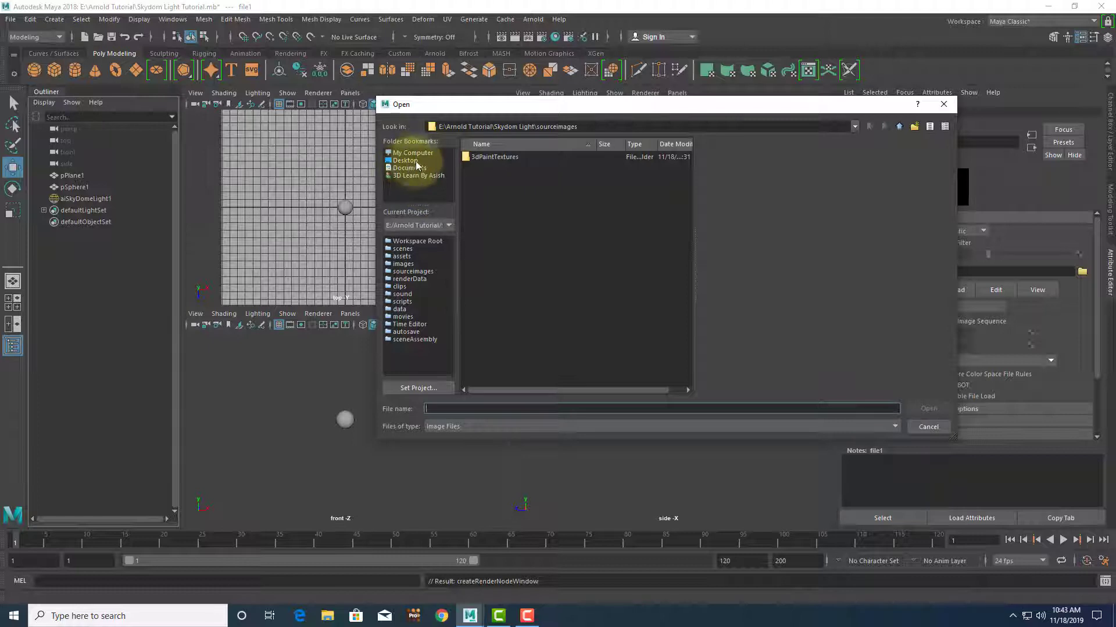
click(433, 177)
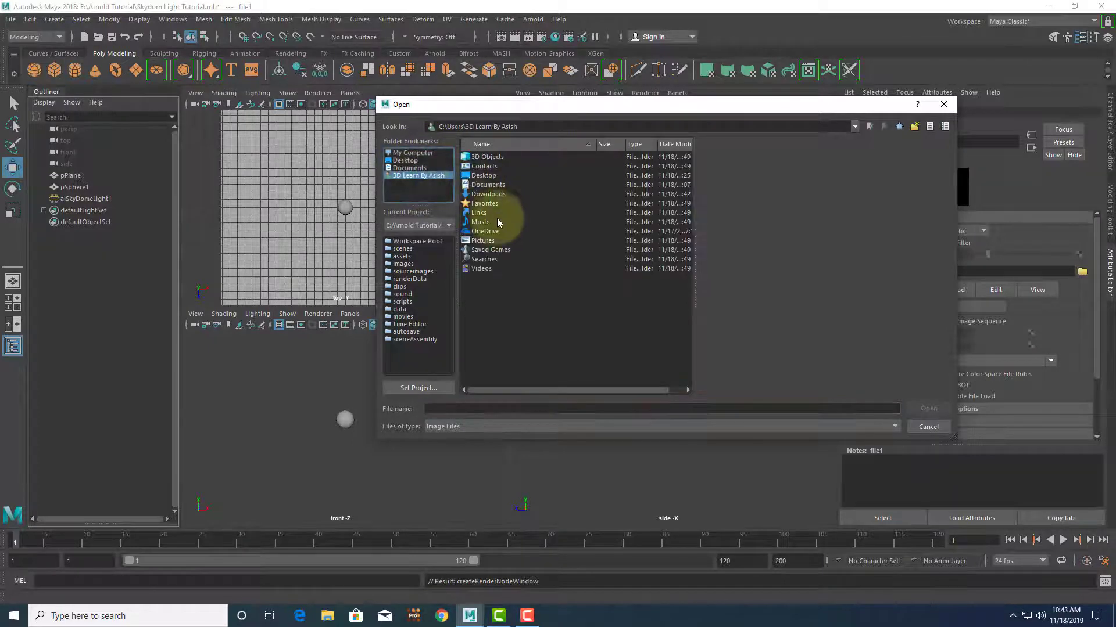
double_click(488, 194)
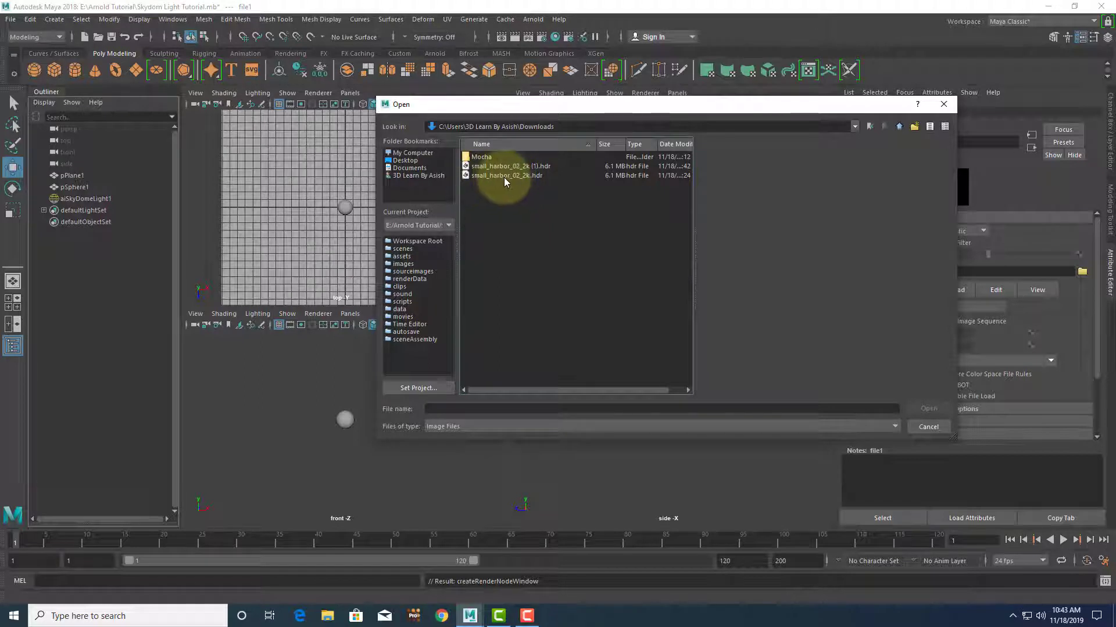
click(504, 175)
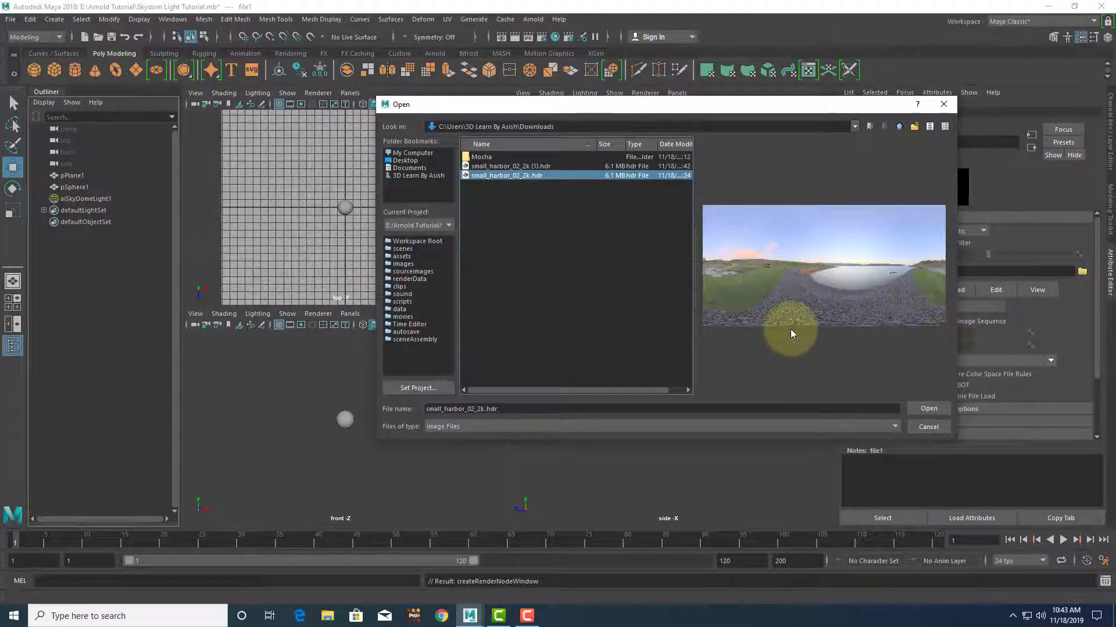
click(927, 408)
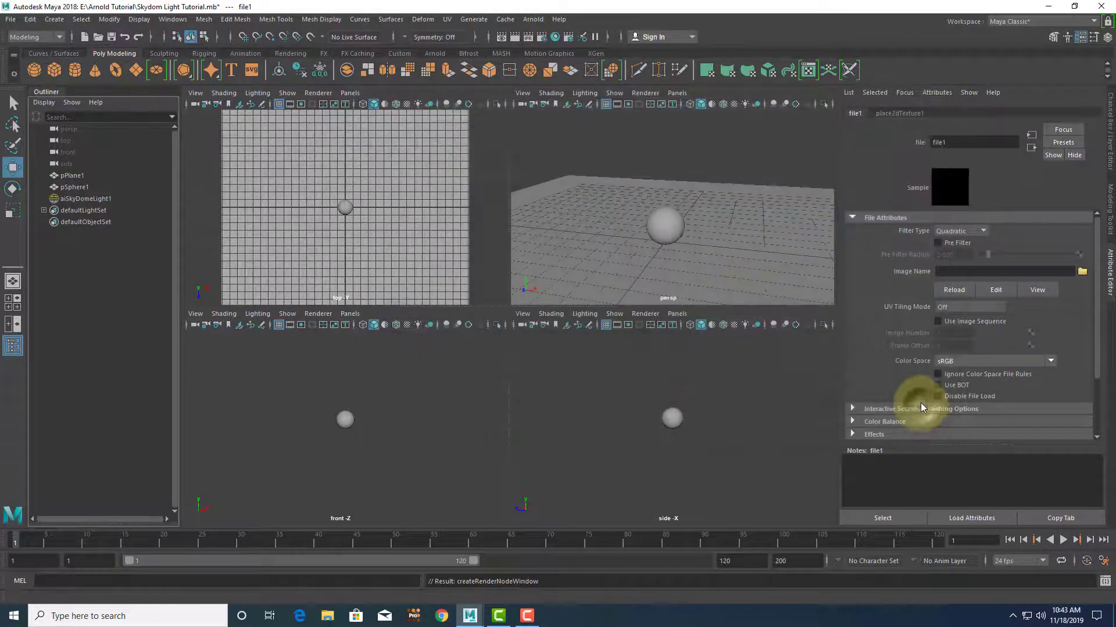
- Select the Skydome Light and reframe the perspective camera low around the sphere with the HDRI landscape behind it
click(727, 208)
scroll(727, 208, down, 10)
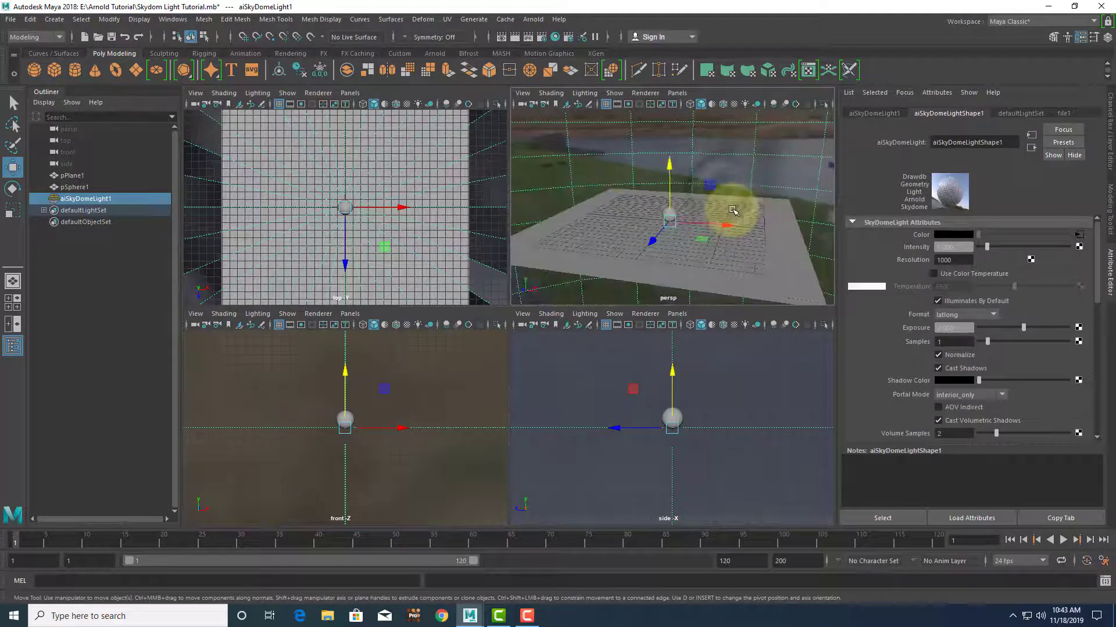
scroll(707, 234, up, 5)
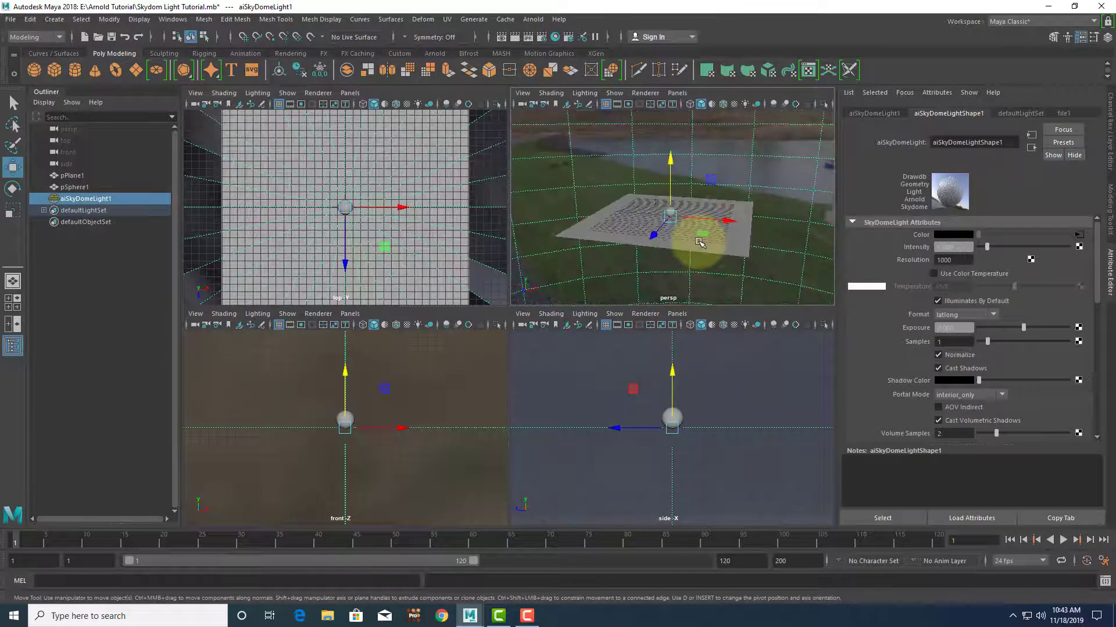
alt+drag(707, 235, 755, 222)
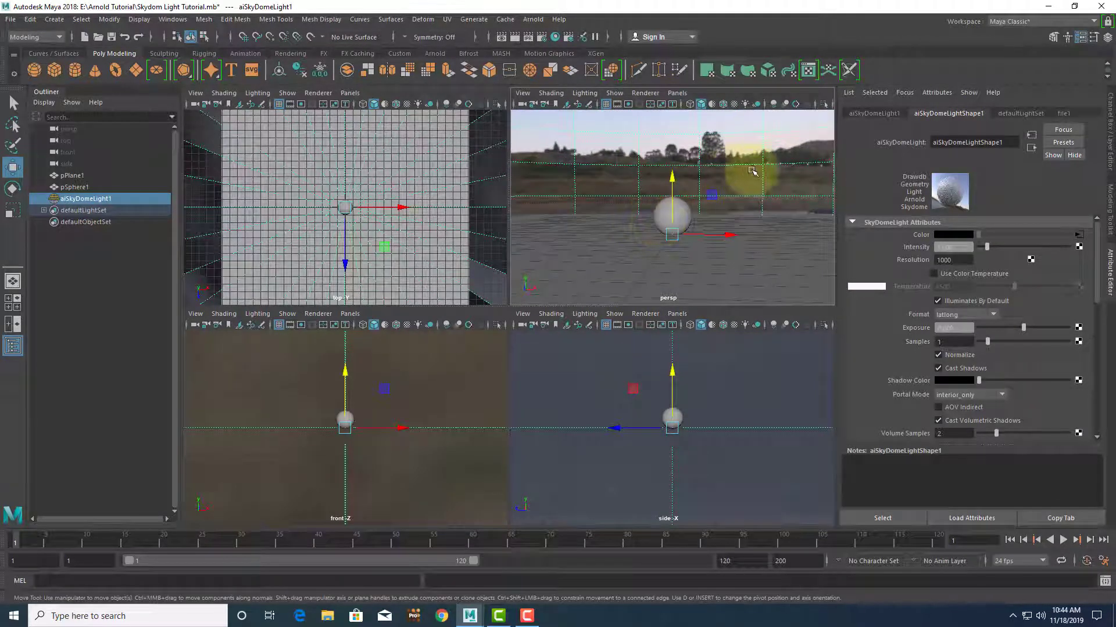
- Reopen the Arnold RenderView and start a render of the HDRI-lit scene, fitting the whole image in its window
click(533, 19)
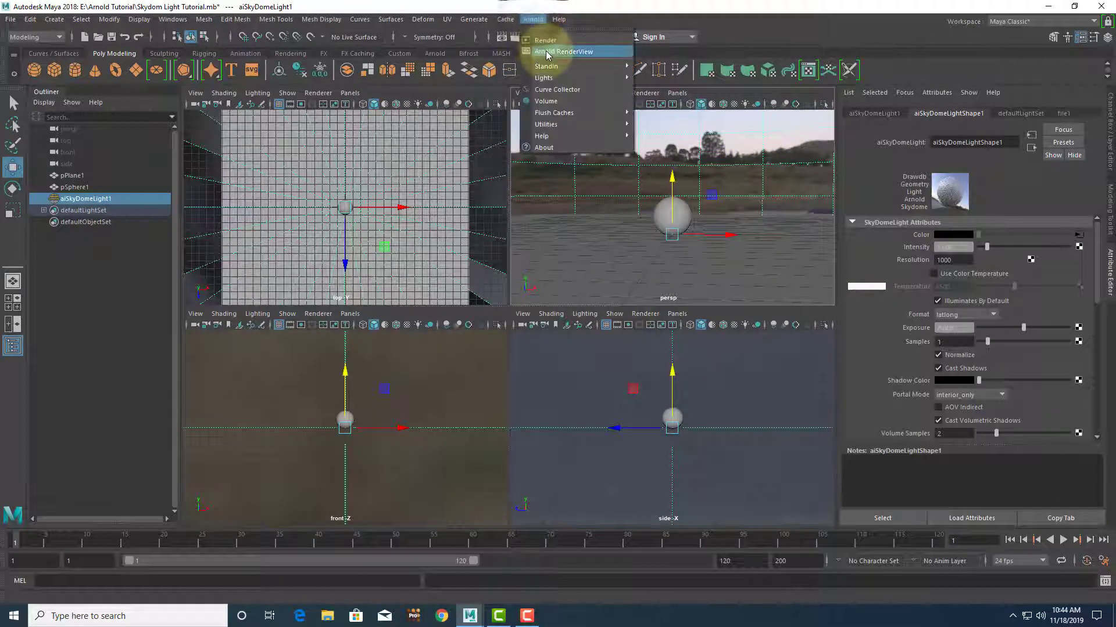
click(537, 52)
click(457, 194)
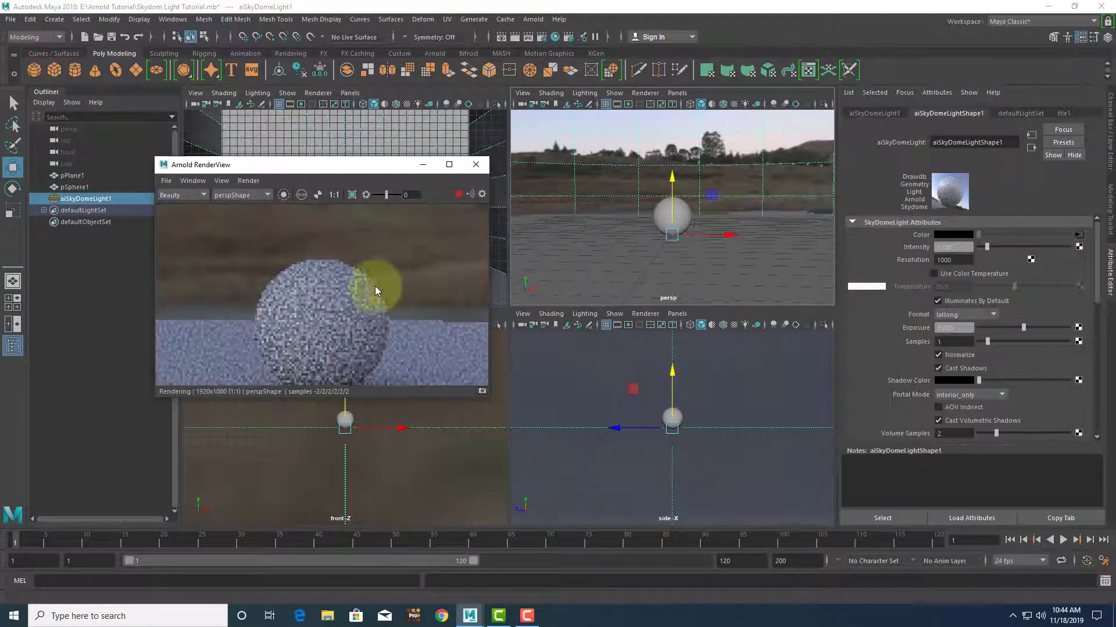
scroll(374, 296, down, 2)
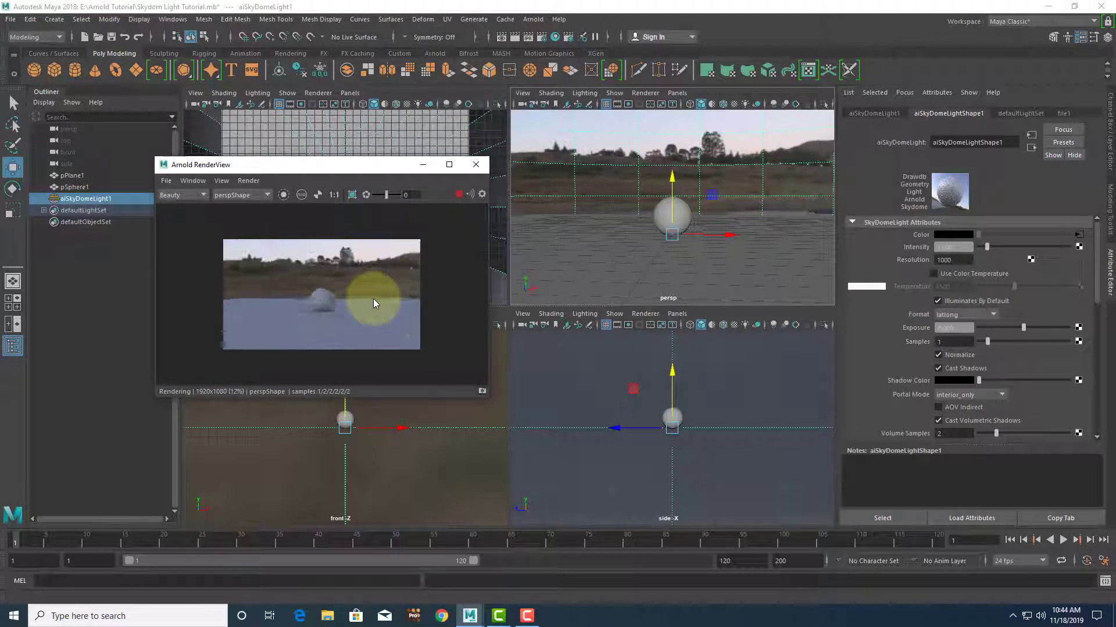
scroll(373, 299, up, 1)
- Check the plane and dome selections in the perspective view, then reselect the Skydome Light to show its attributes
click(693, 273)
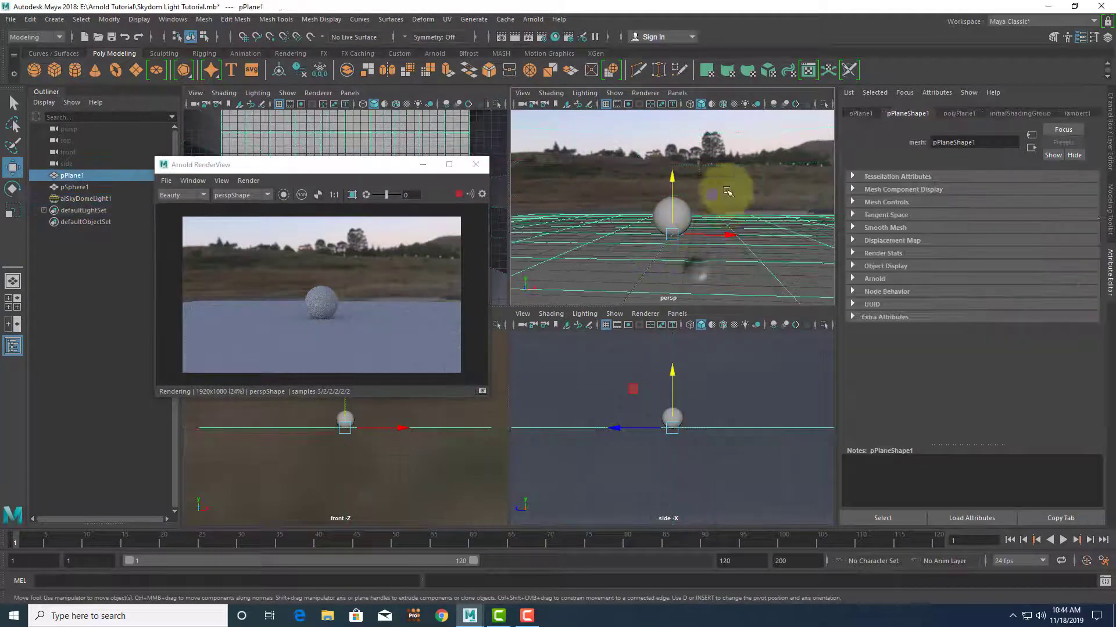
click(680, 140)
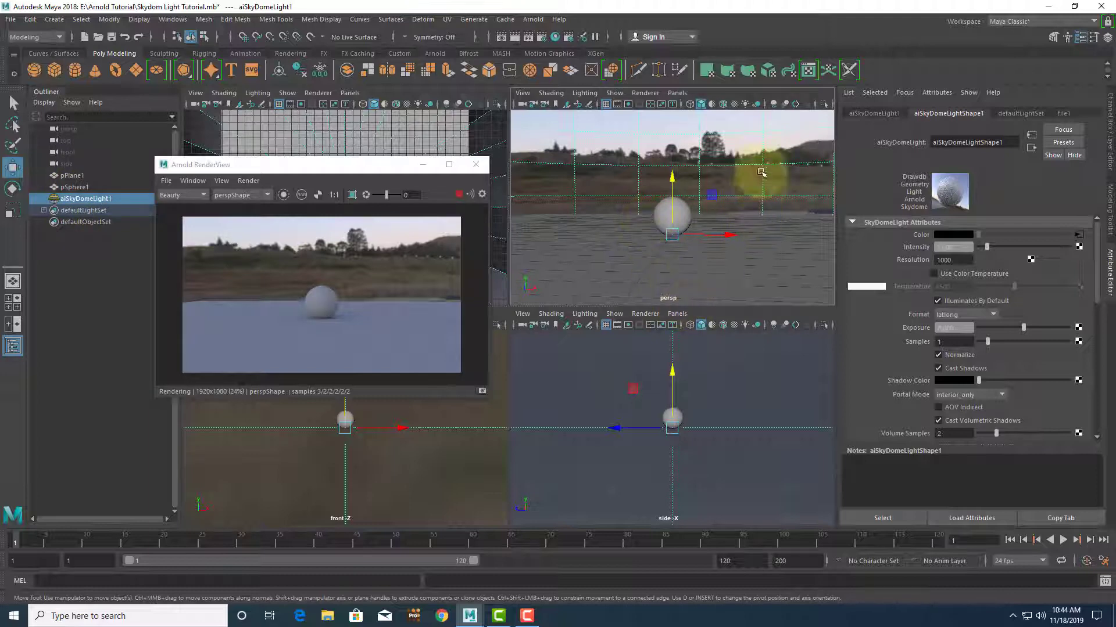
click(74, 266)
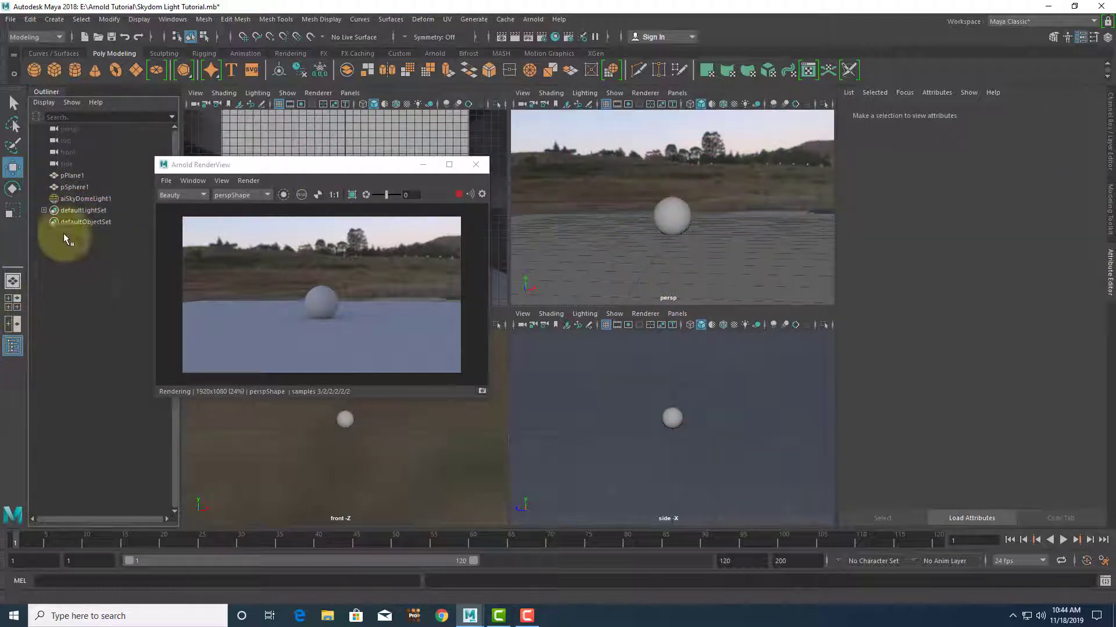
click(87, 198)
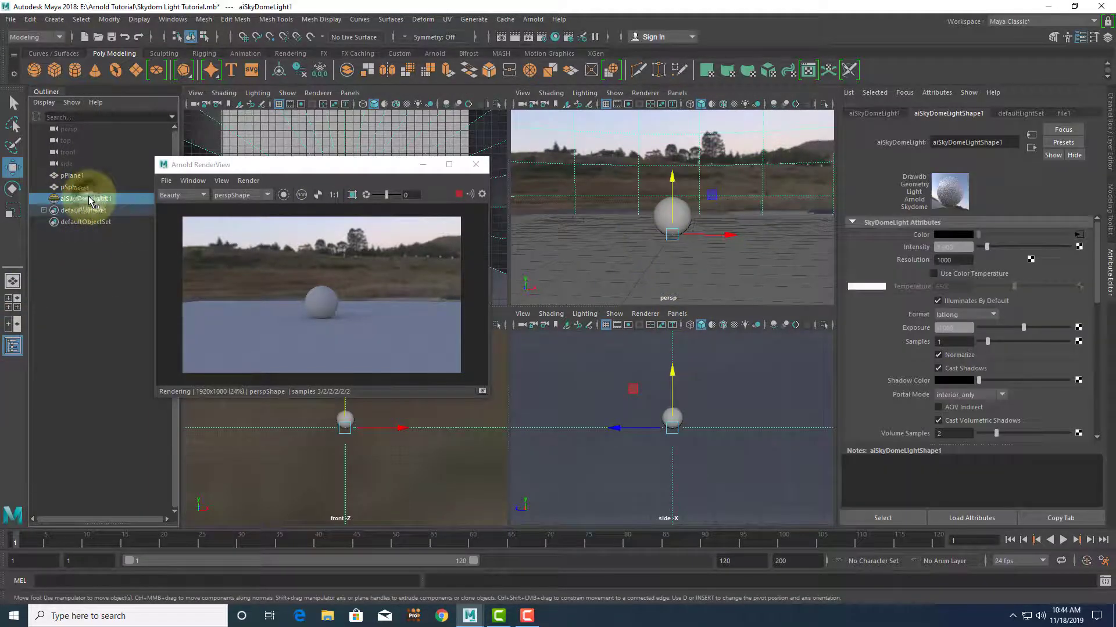
- Toggle the Outliner off and on to demonstrate hiding and showing it
click(14, 347)
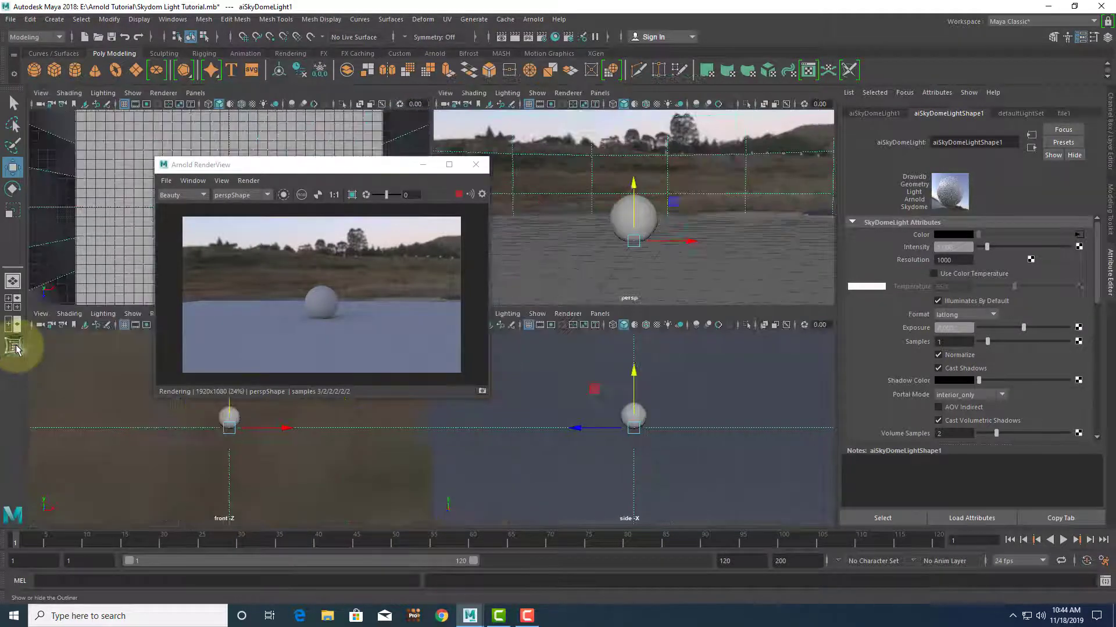
click(14, 347)
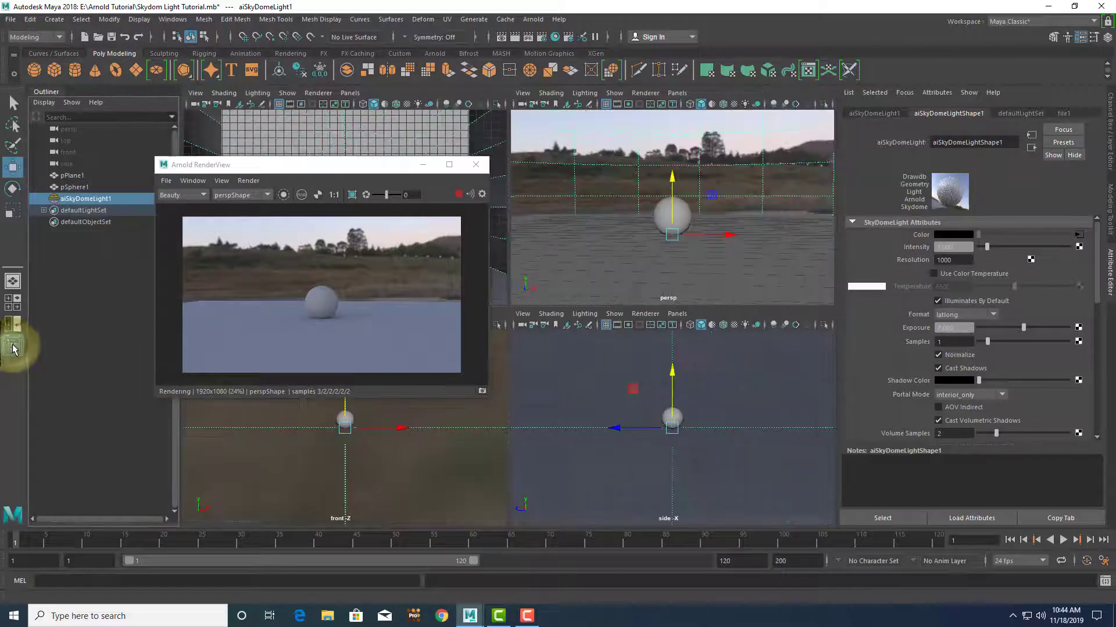
click(14, 347)
click(13, 347)
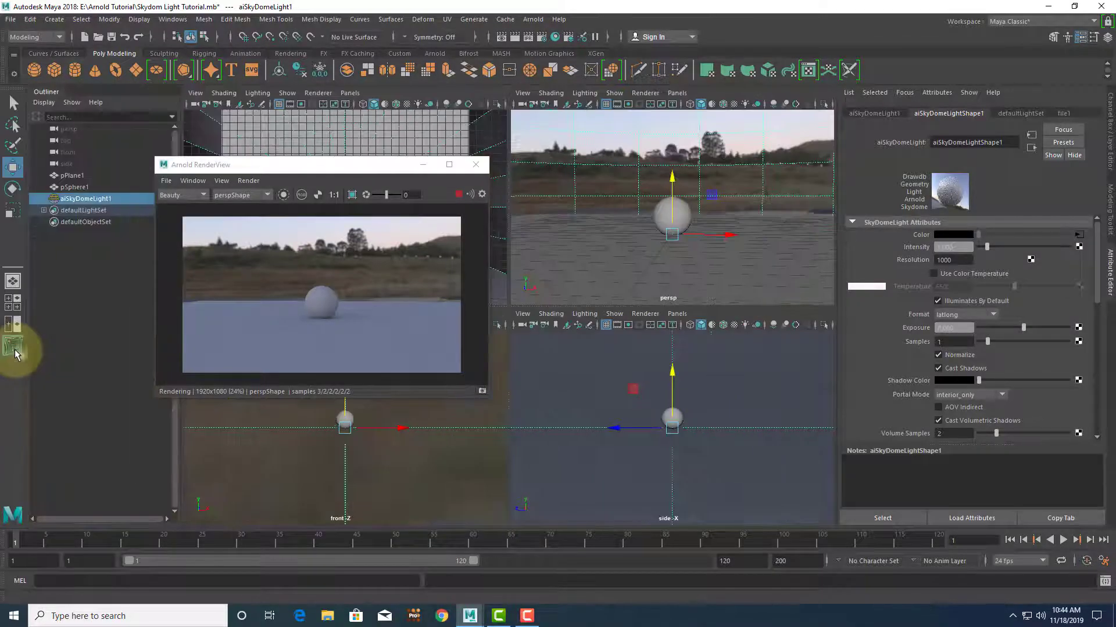
- Reselect the Skydome Light and rotate it around and slightly tilted, bringing the bright waterside horizon of the HDRI behind the sphere
click(80, 219)
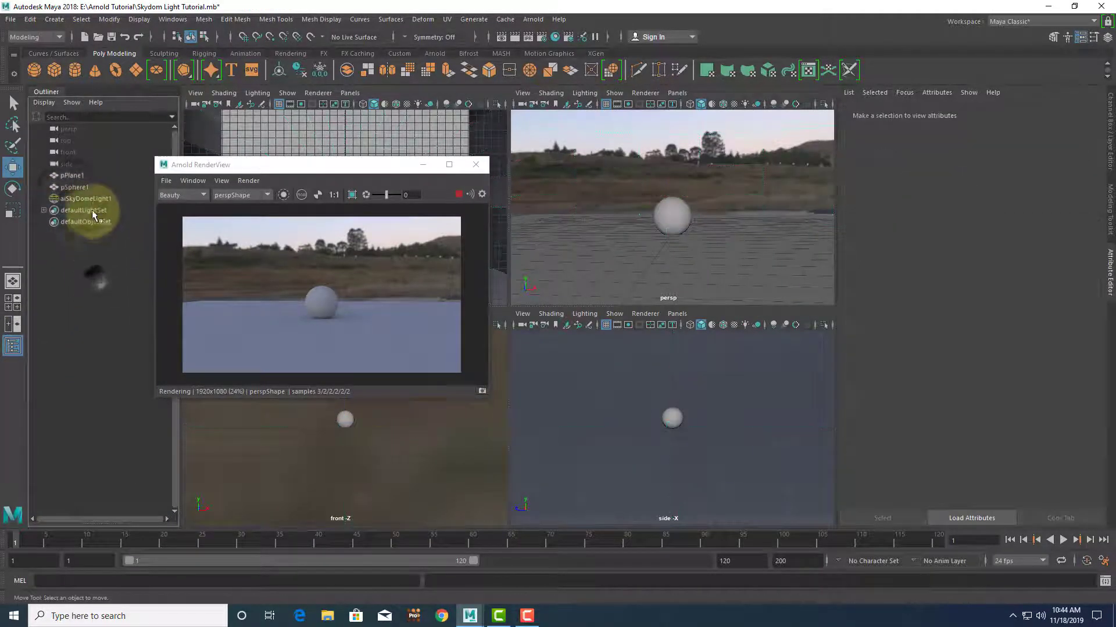
click(92, 200)
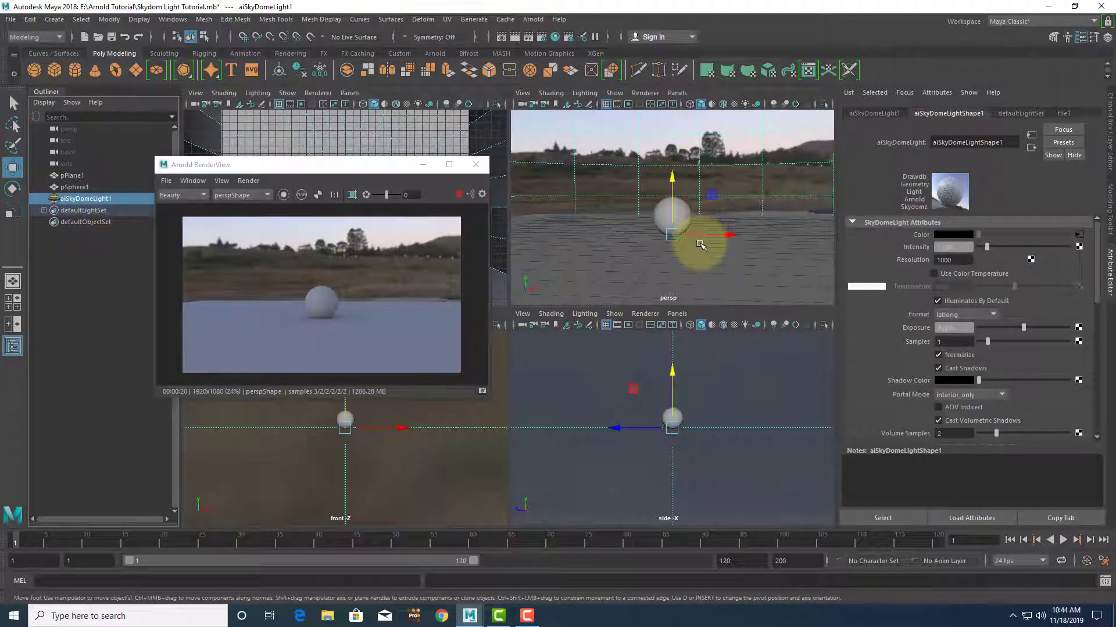
click(13, 191)
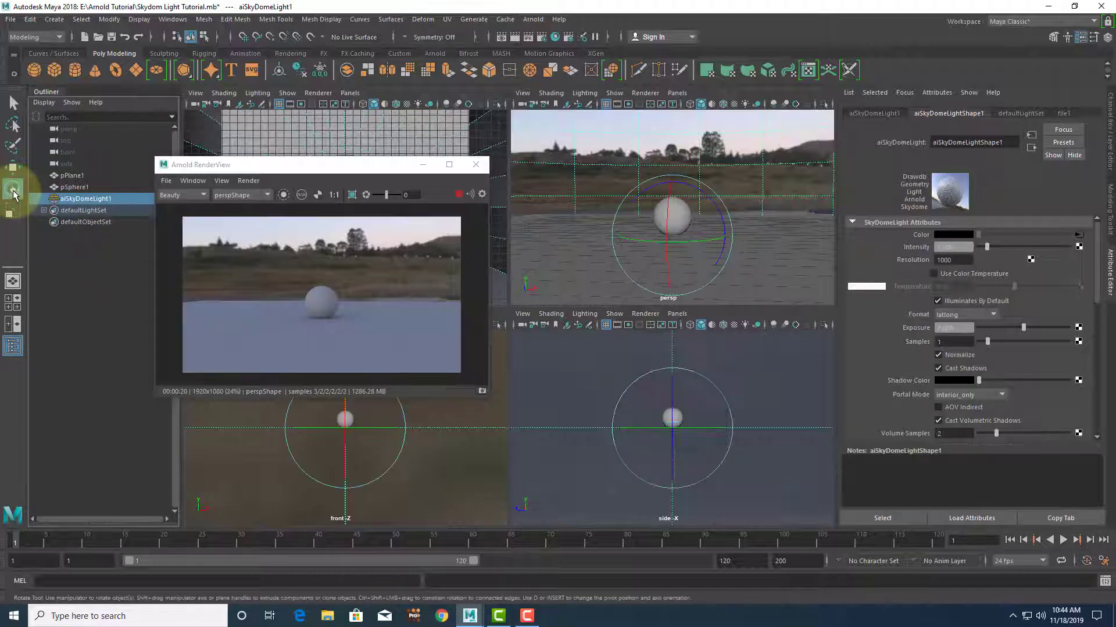
drag(691, 243, 358, 288)
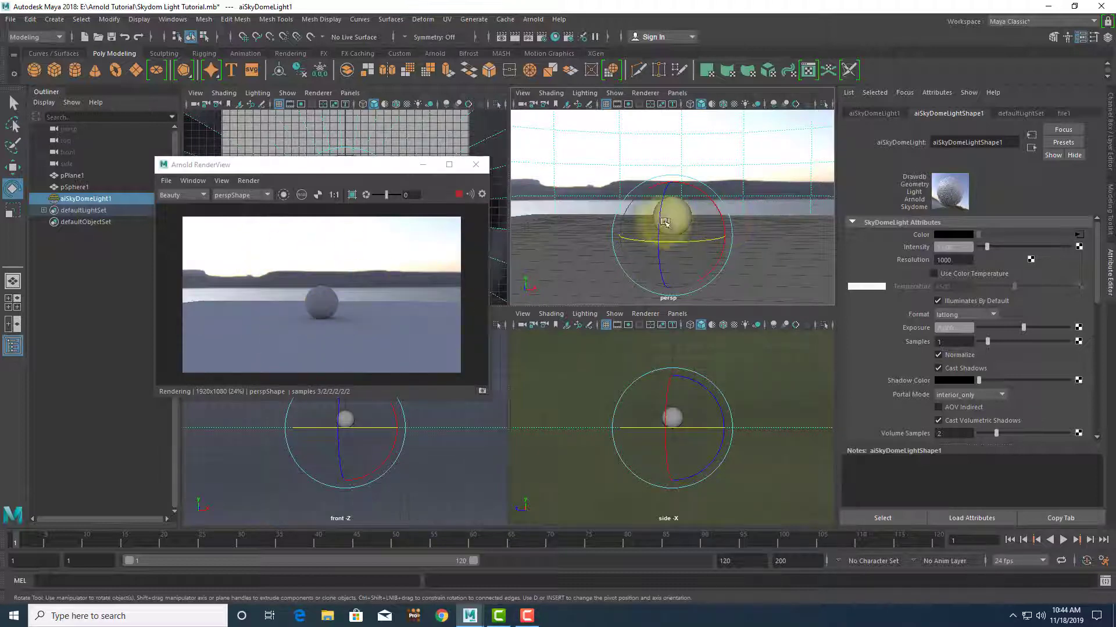
mouse_move(664, 222)
mouse_down()
mouse_move(678, 216)
mouse_move(673, 224)
mouse_up()
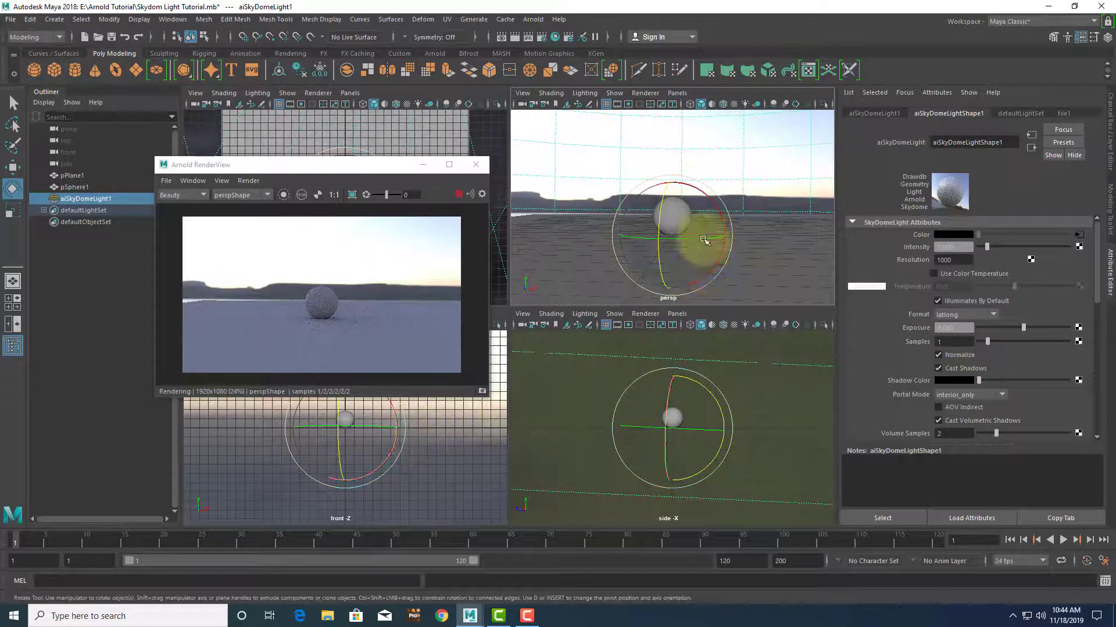
- Select pSphere1 and assign it a new Arnold aiStandardSurface material
scroll(705, 232, up, 5)
scroll(697, 236, down, 4)
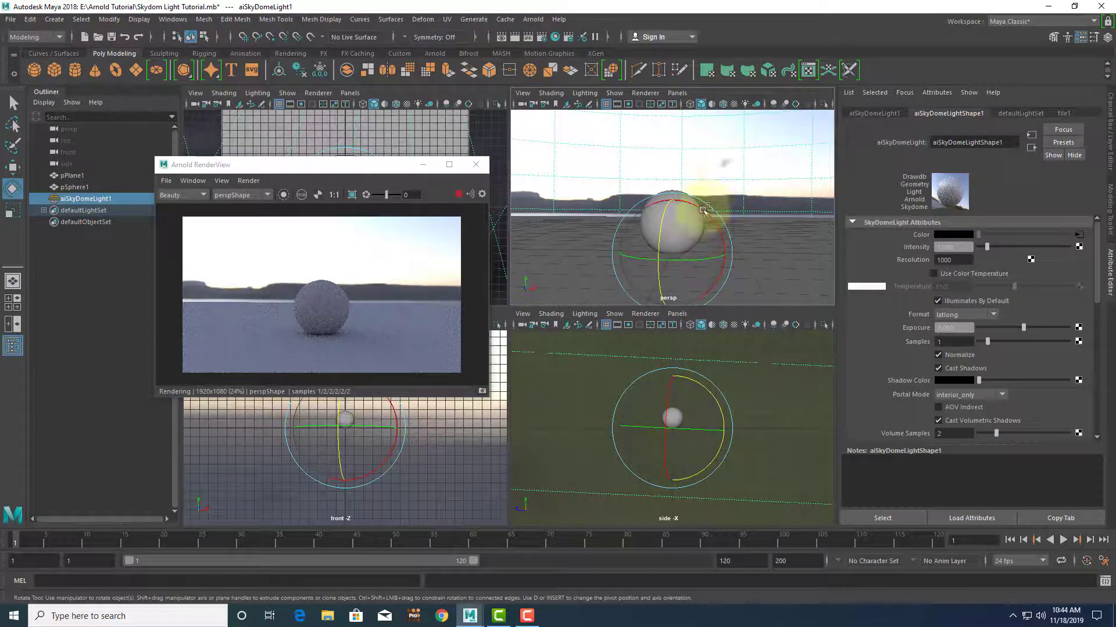
right_click(678, 219)
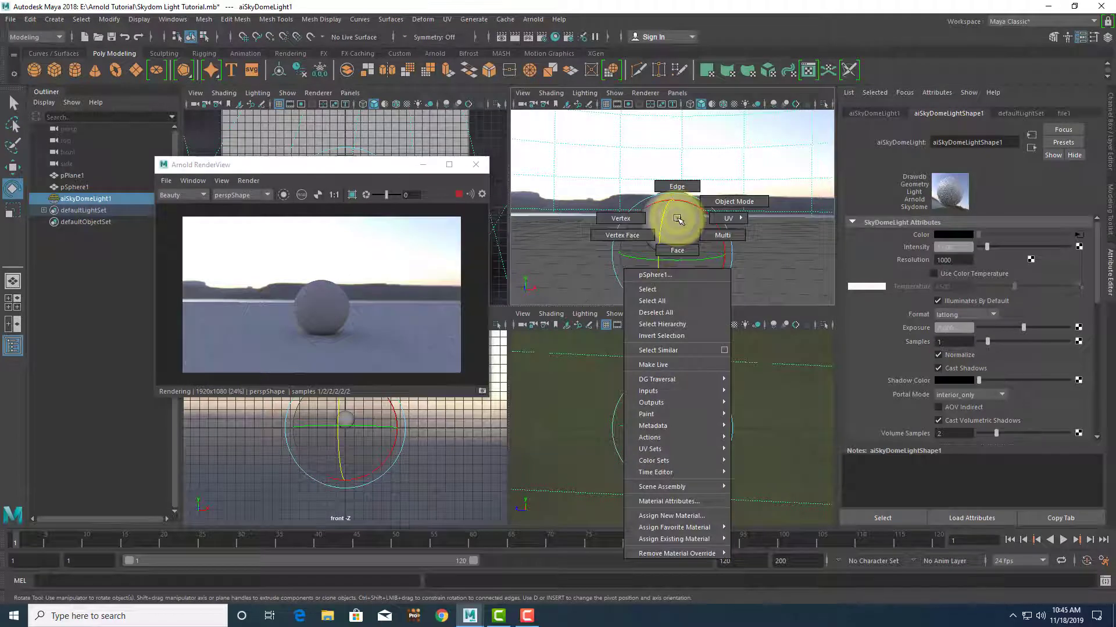
click(76, 187)
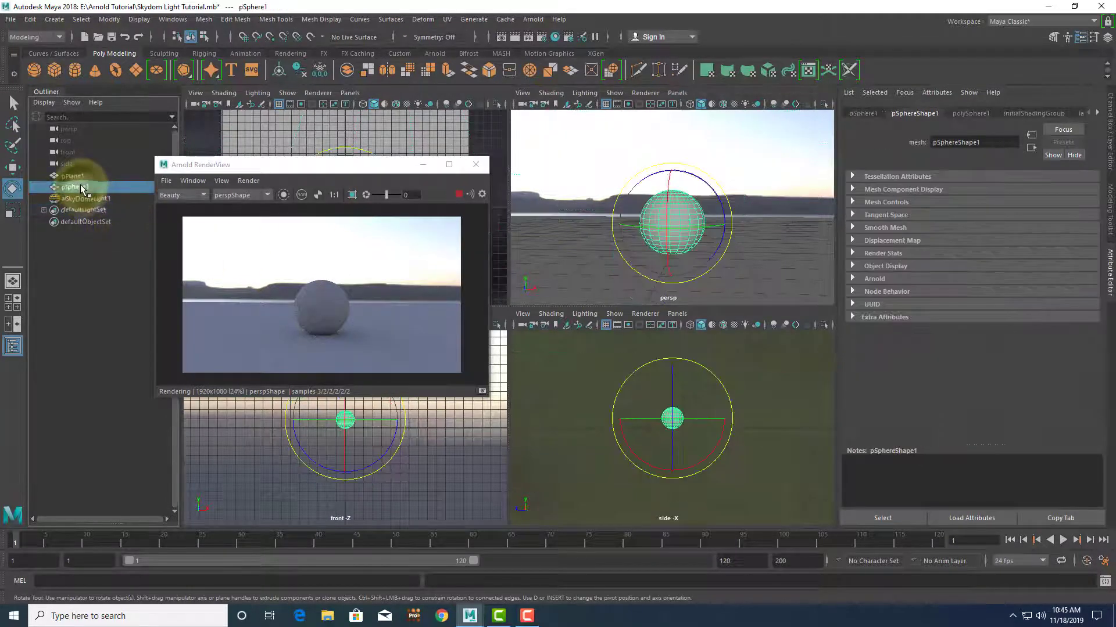
drag(633, 221, 677, 214)
right_drag(677, 214, 688, 512)
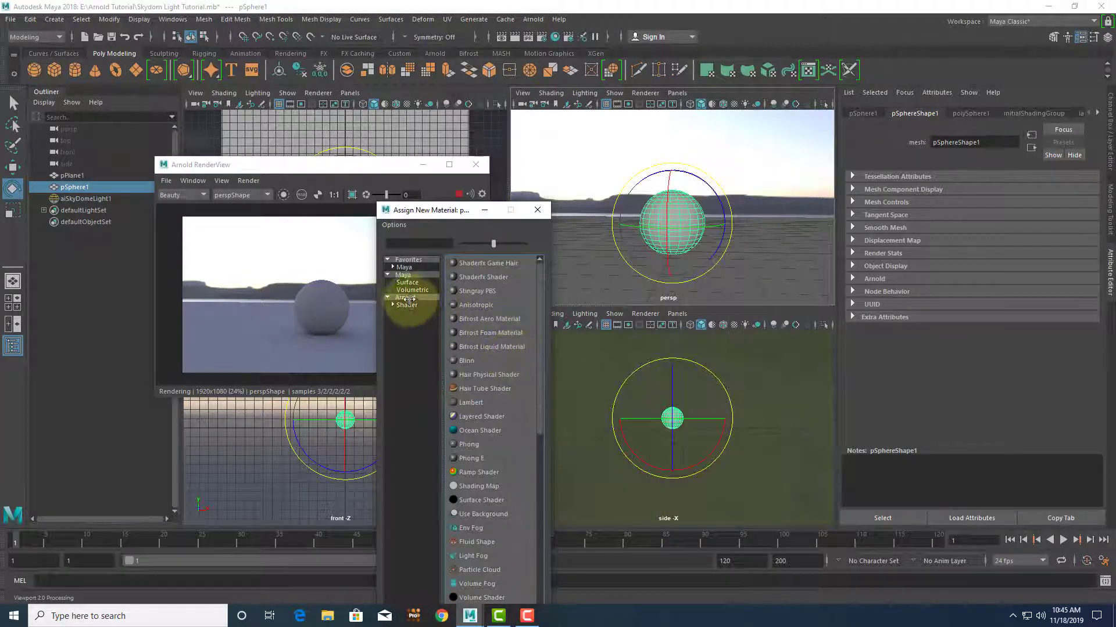
click(414, 305)
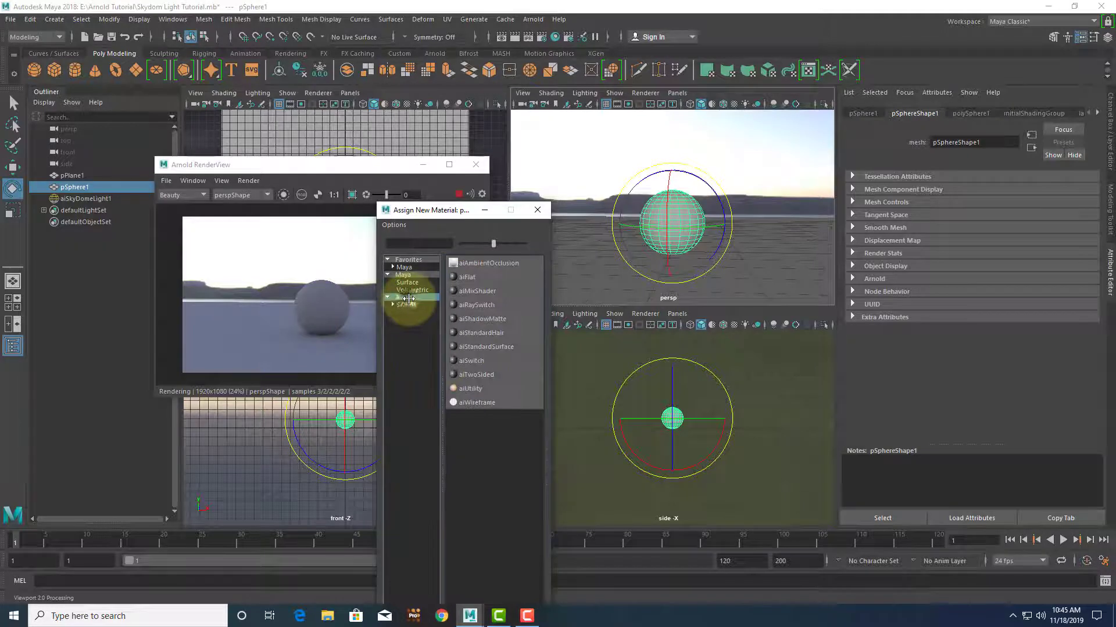
click(477, 348)
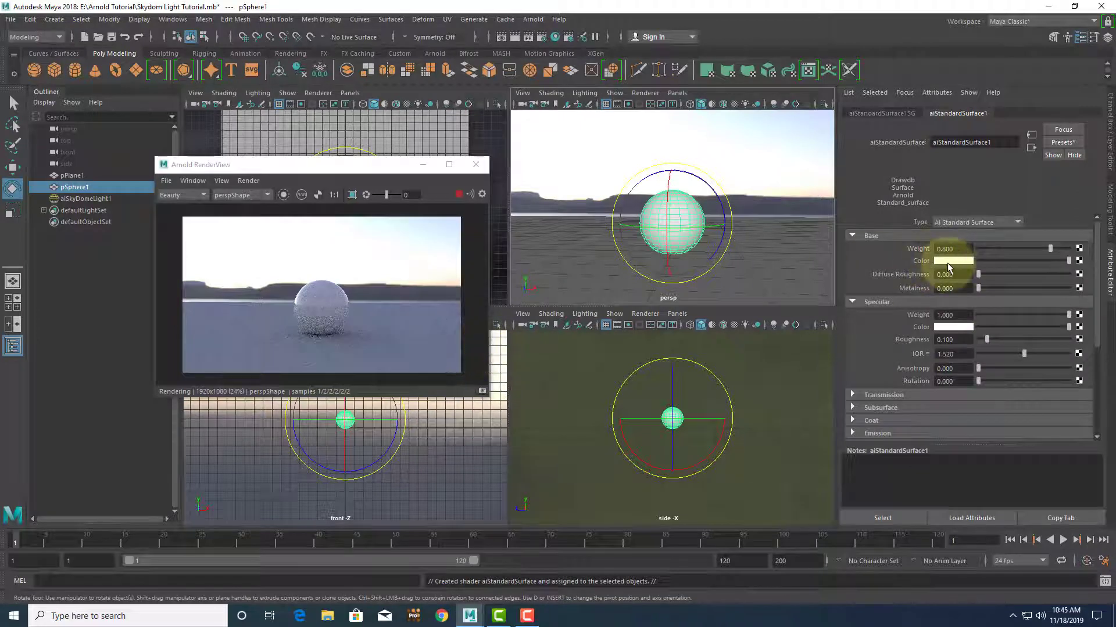
- Change the base color of the sphere's aiStandardSurface material to bright green
click(948, 261)
click(928, 234)
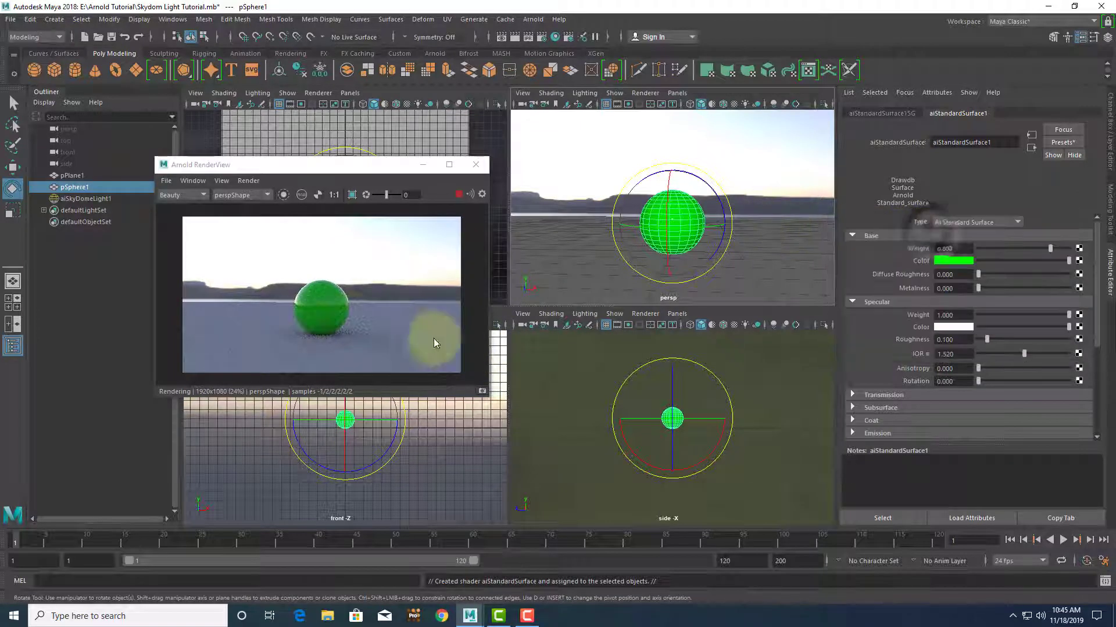
scroll(319, 319, up, 3)
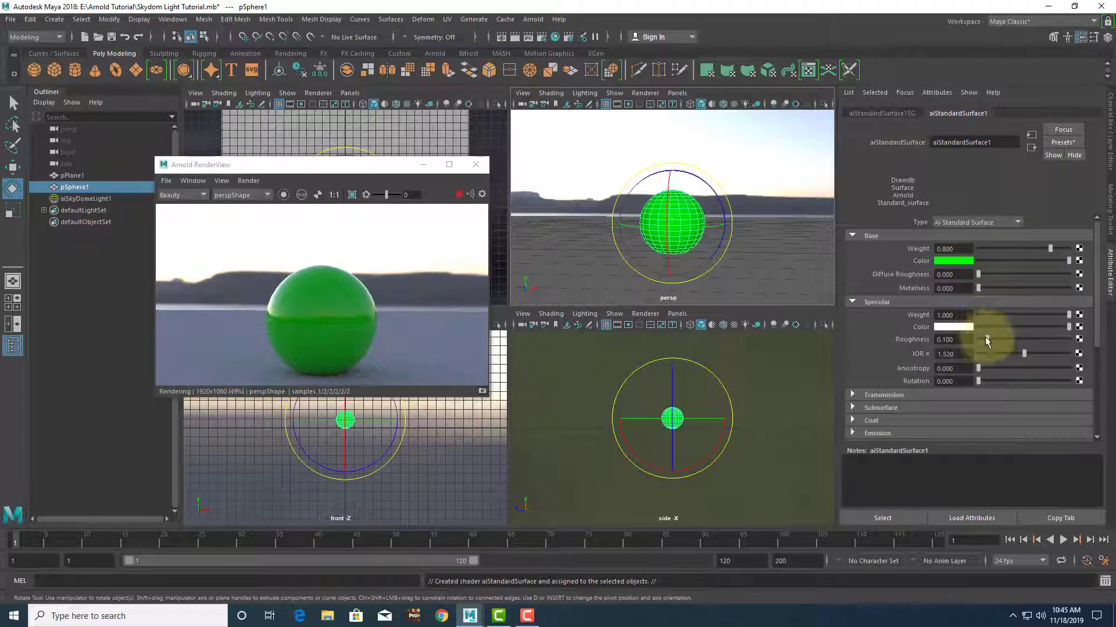
scroll(998, 330, down, 3)
scroll(966, 319, up, 3)
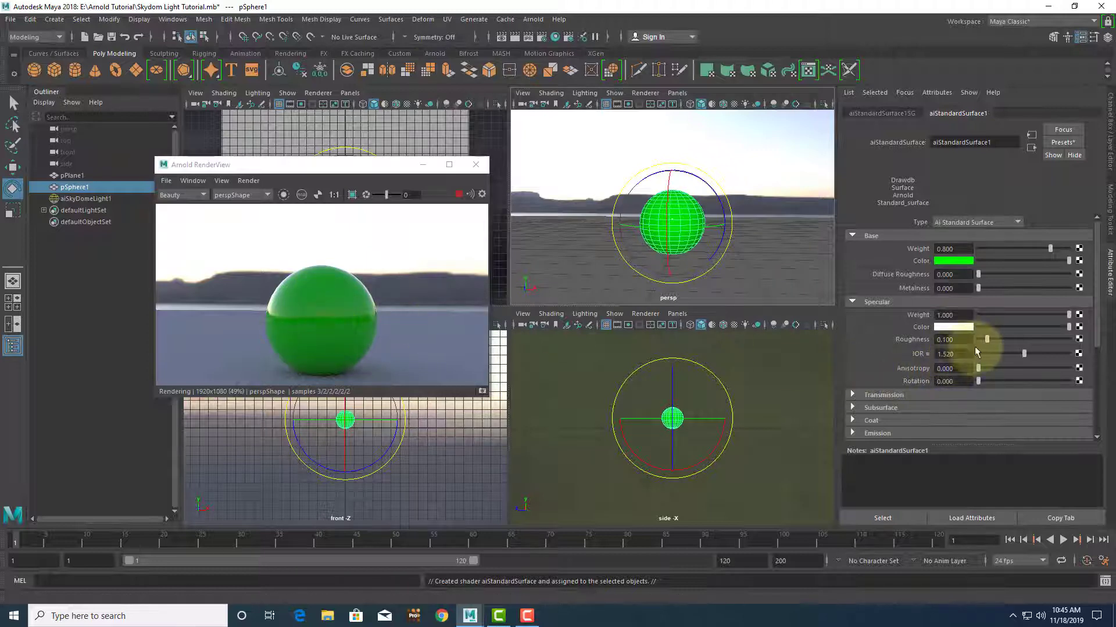
- Set the green material's specular roughness to 0, IOR to 3.000 and base metalness to 0.948 for a mirror-like finish
drag(988, 340, 1065, 356)
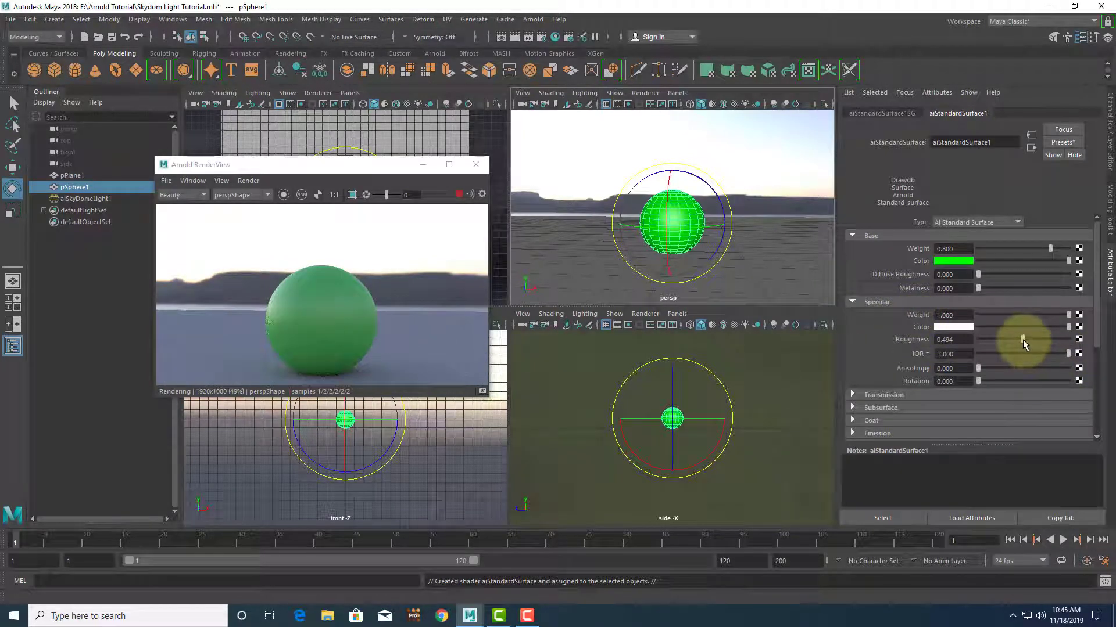
drag(1022, 339, 959, 339)
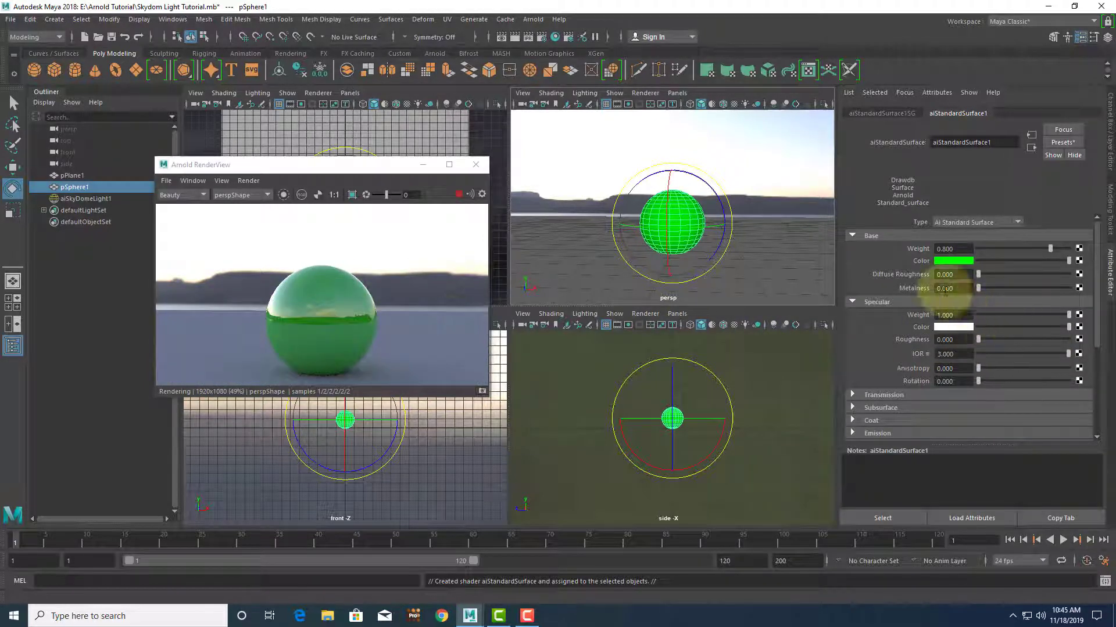
drag(978, 288, 1063, 296)
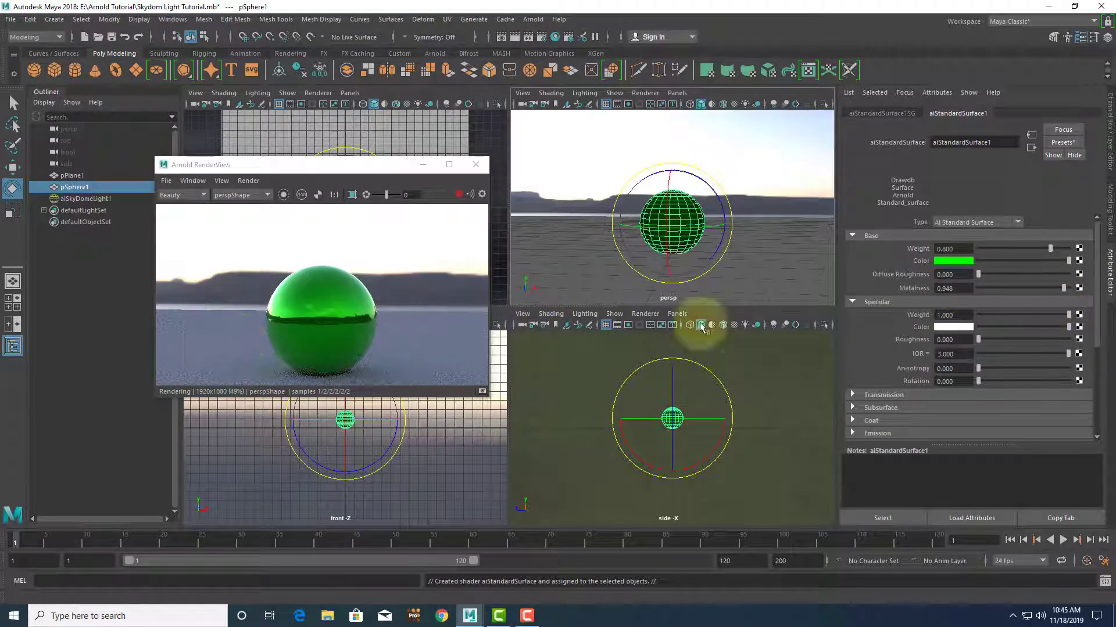
scroll(999, 301, down, 3)
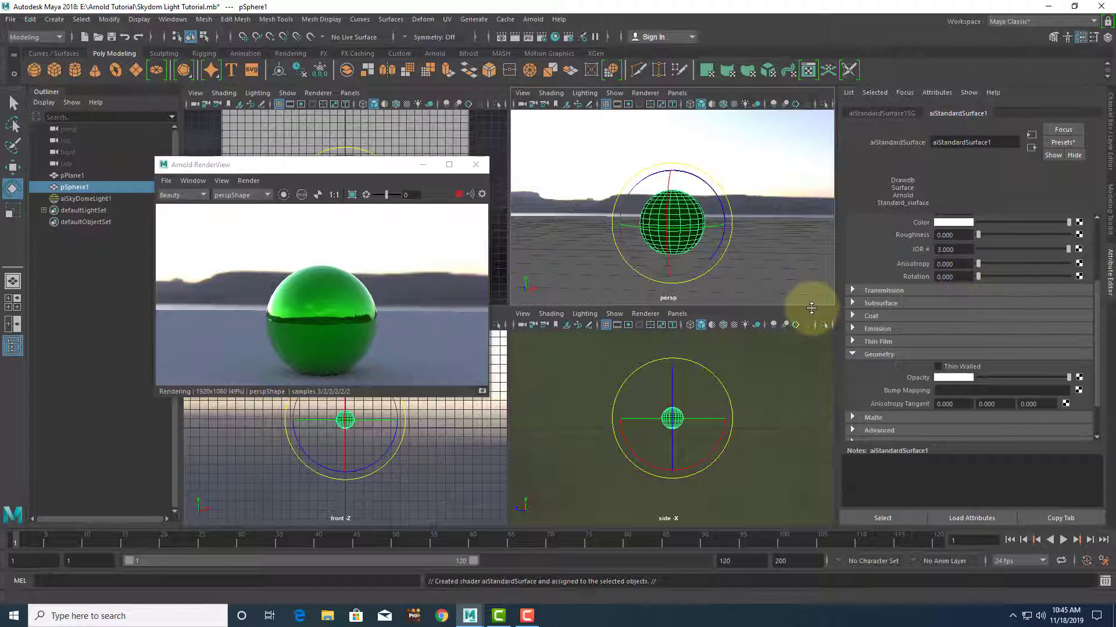
click(702, 270)
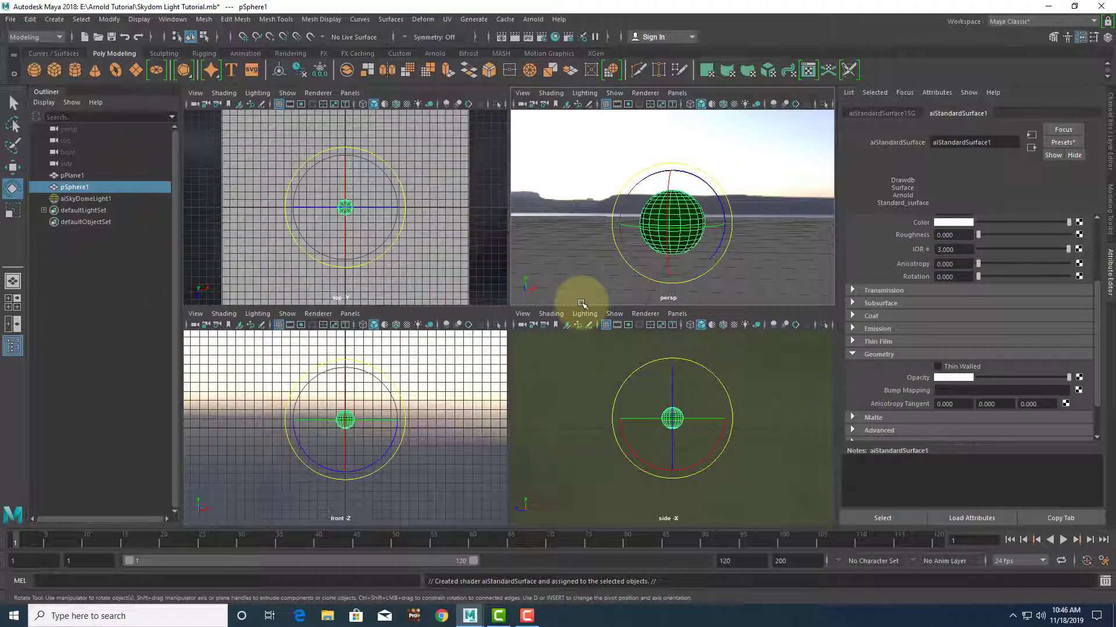